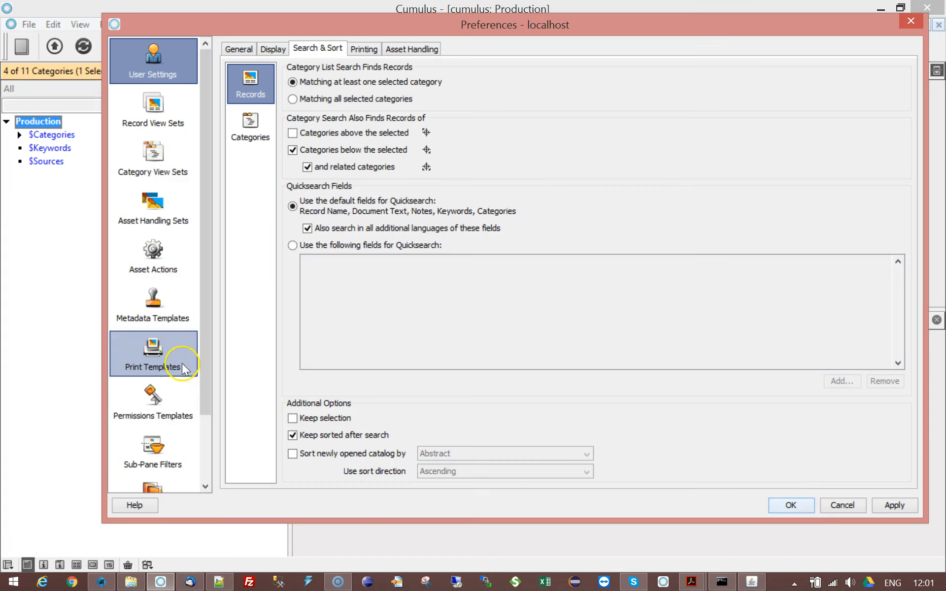
Step: Review the catalog's asset relation types in the Production catalog settings and close Preferences without applying changes
scroll(195, 444, "down", 1)
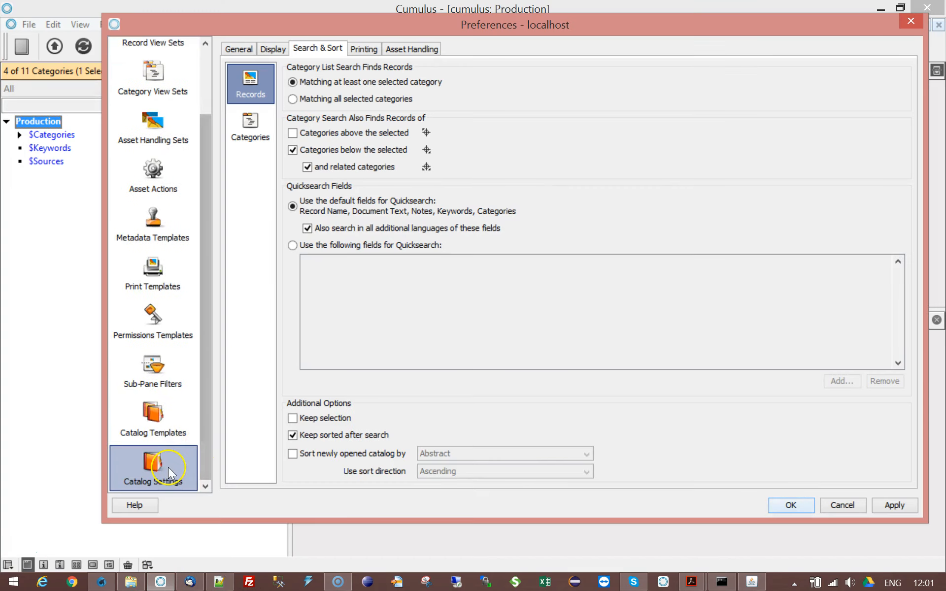
left_click(168, 467)
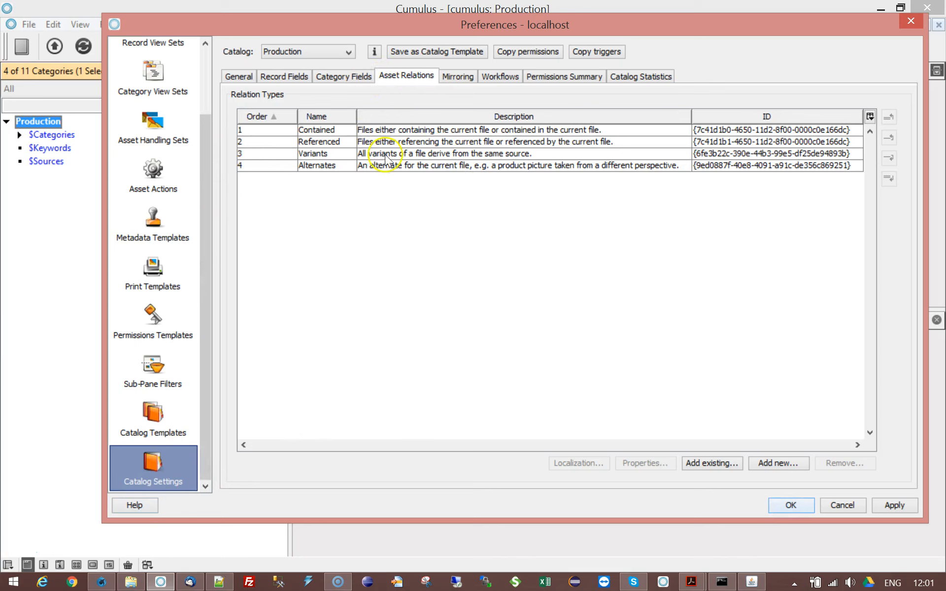
left_click(317, 130)
left_click(329, 142)
left_click(339, 154)
left_click(343, 166)
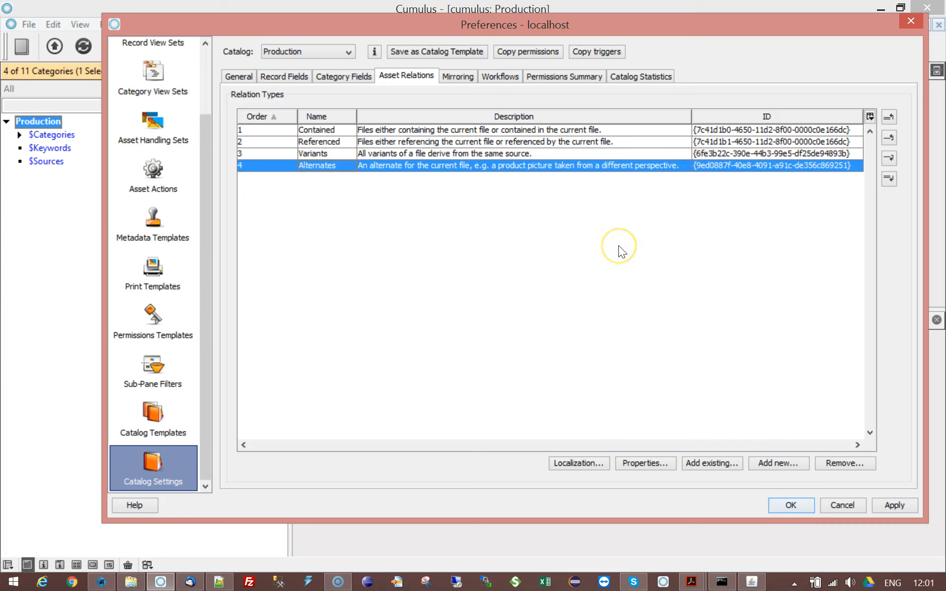
left_click(703, 166)
left_click(507, 347)
left_click(97, 583)
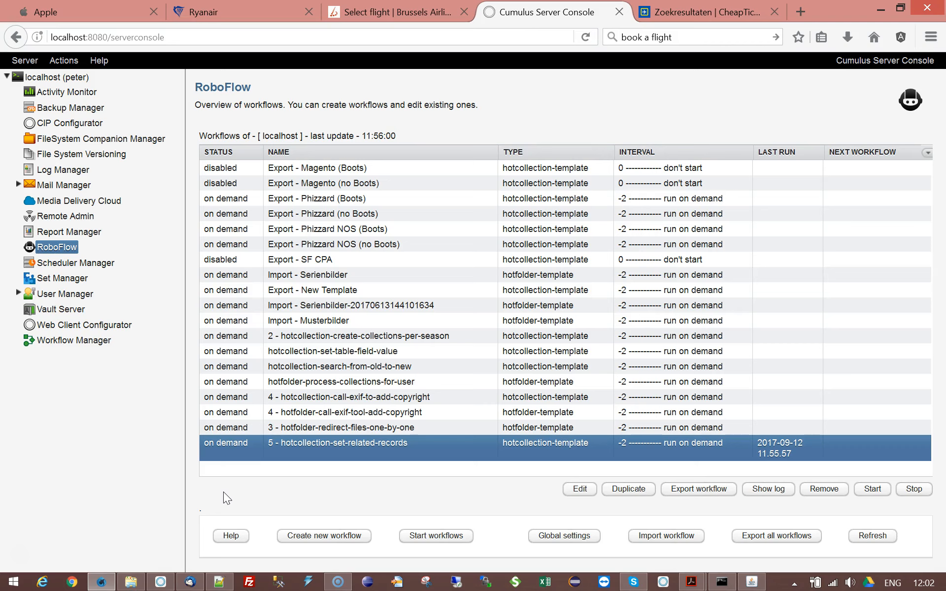
left_click(161, 582)
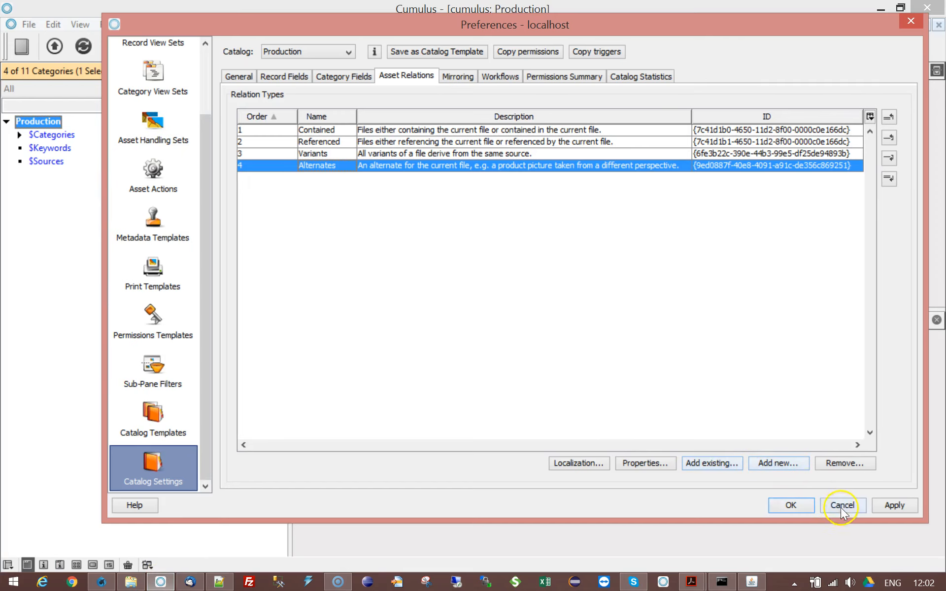
left_click(841, 507)
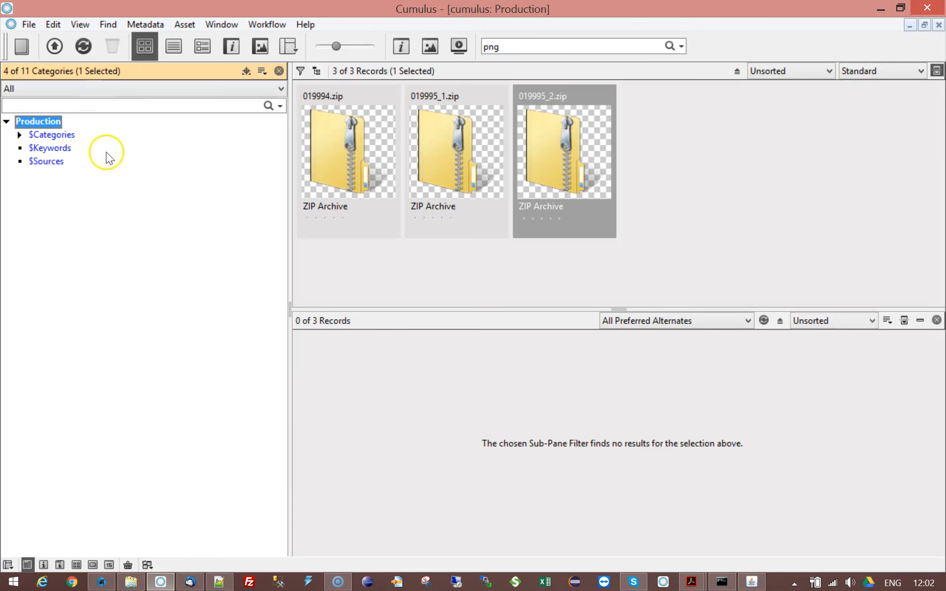
Step: Catalog the three 1234_smiley files (blush, clown, smile) from the C:\Temp\smiley\happy folder
left_click(56, 50)
left_click(217, 149)
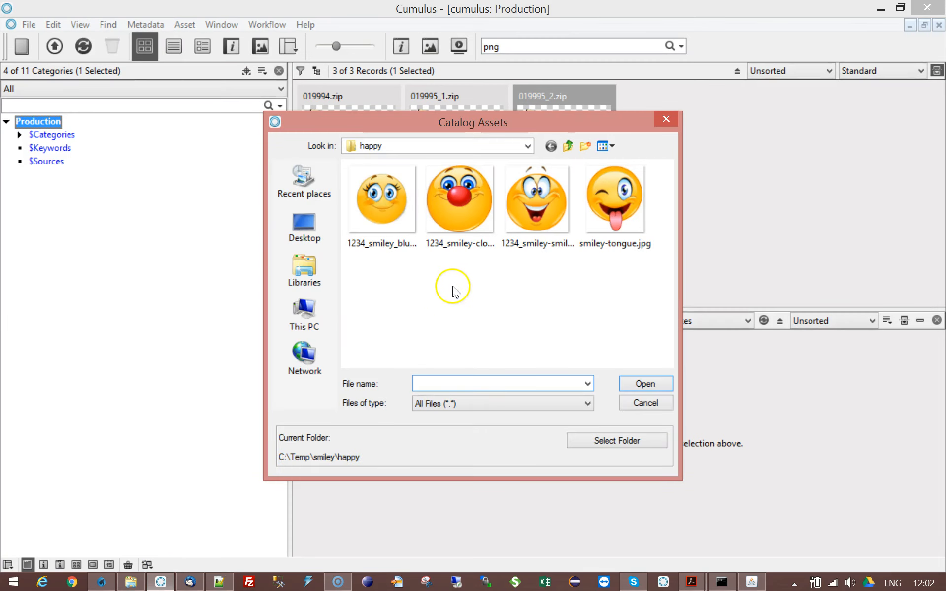
left_click(386, 202)
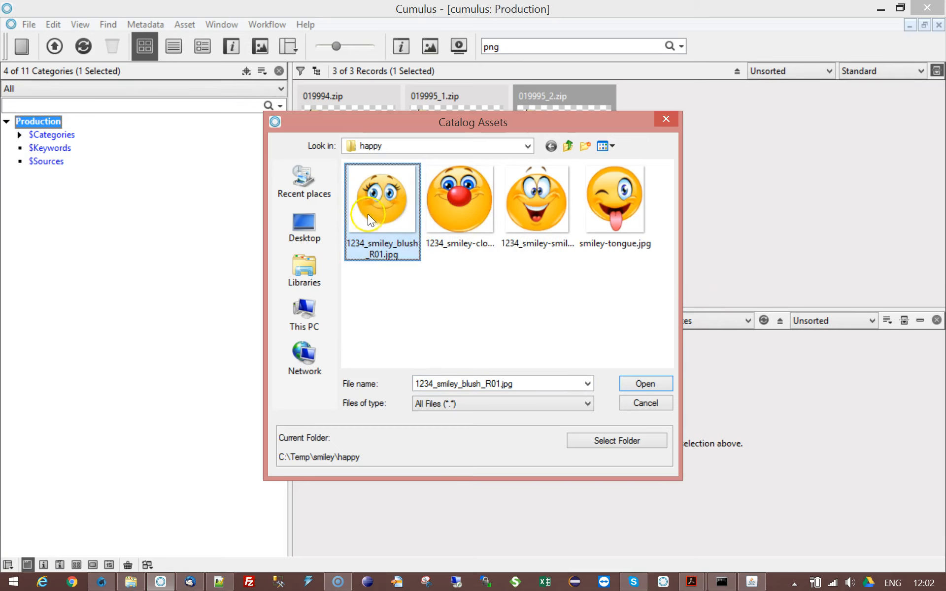
left_click(434, 237, "ctrl")
left_click(525, 226, "ctrl")
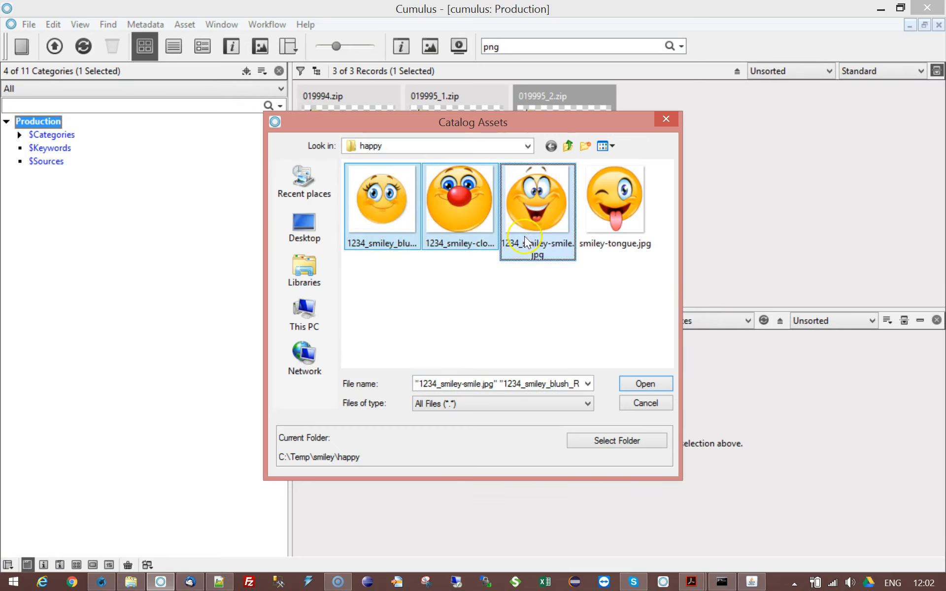
left_click(633, 383)
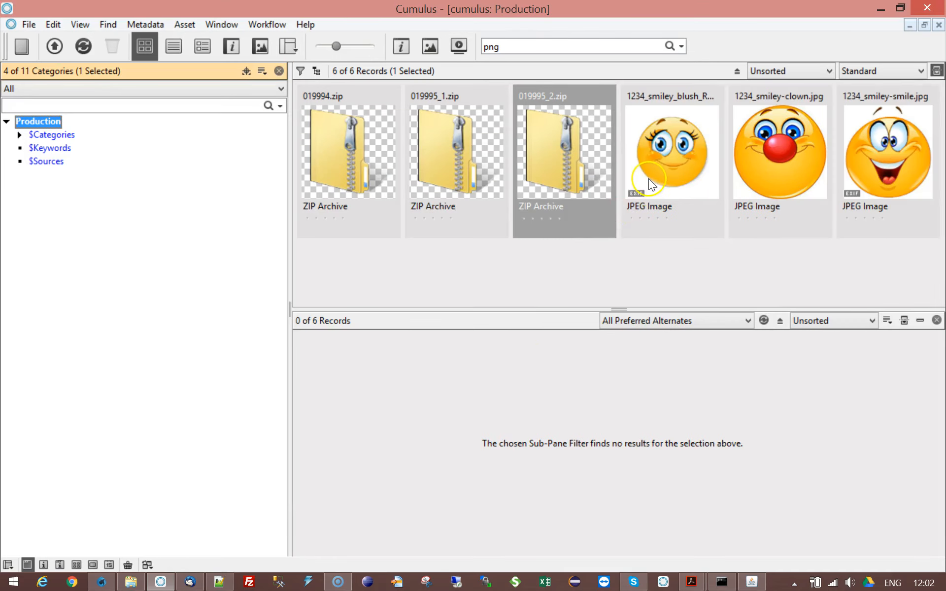
Step: Open the information window of the 1234_smiley_blush_R01.jpg record and close it again
left_click(651, 185)
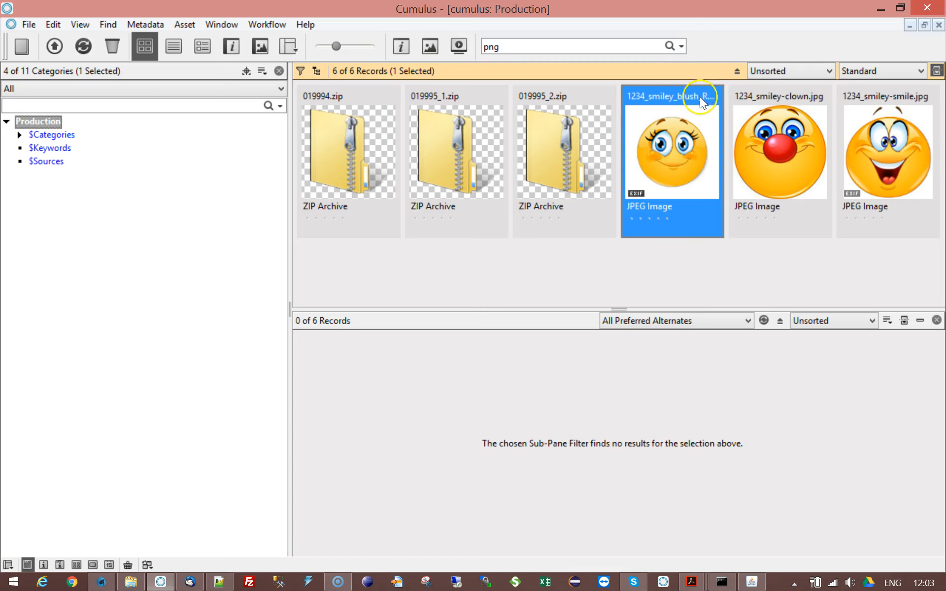
double_click(665, 142)
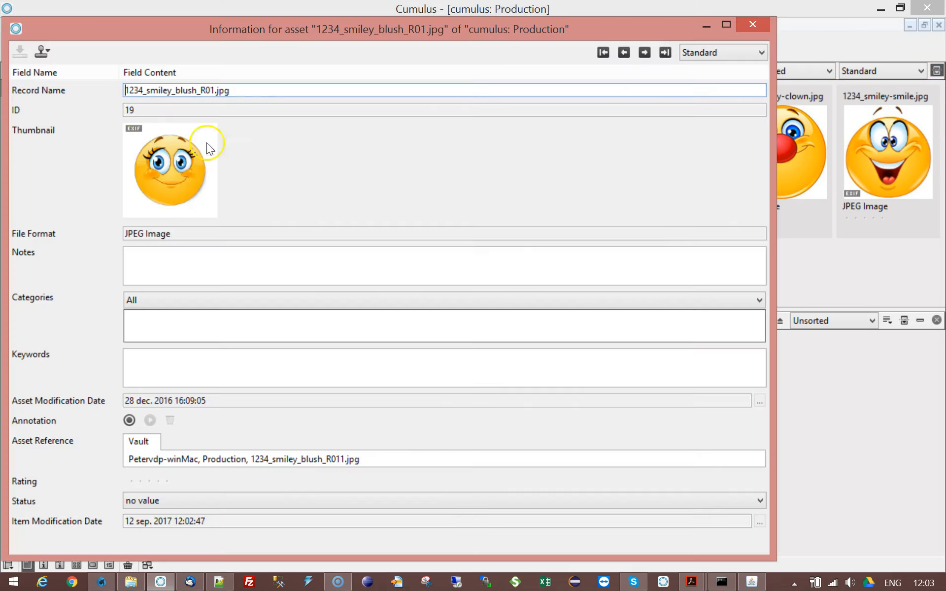
left_click(761, 29)
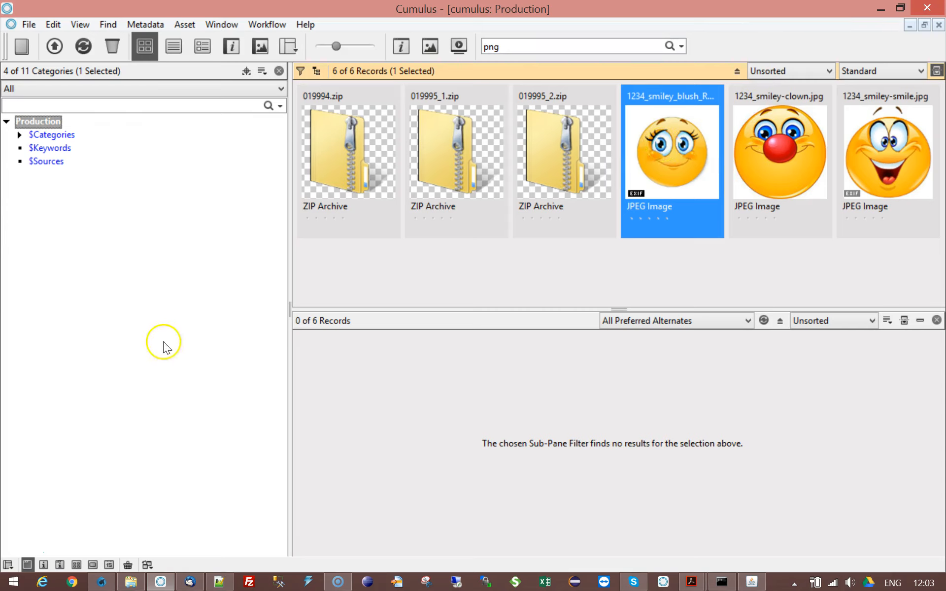
Step: Open the settings of the 5 - hotcollection-set-related-records workflow and examine its parameters, especially the Relation ID
left_click(101, 582)
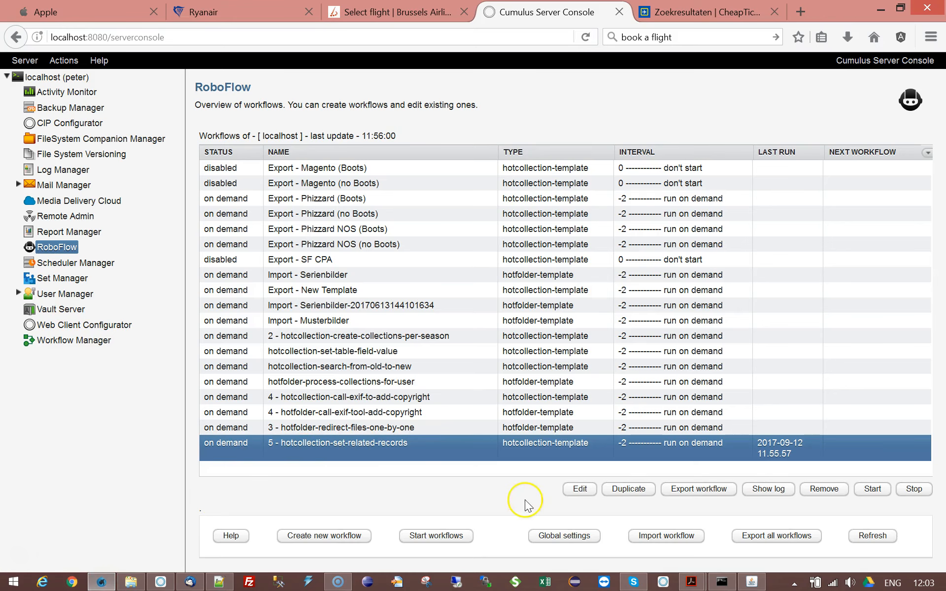
left_click(584, 492)
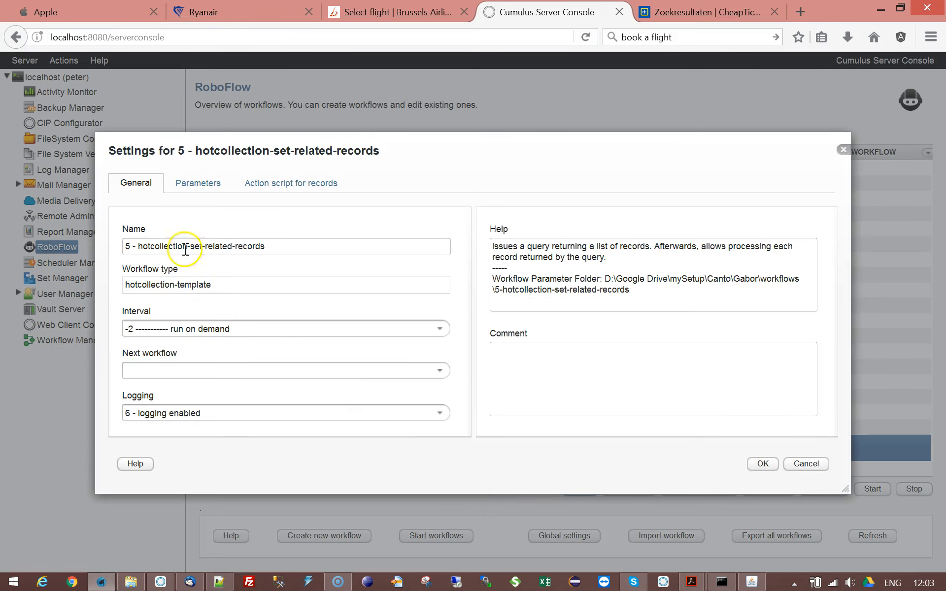
left_click(202, 189)
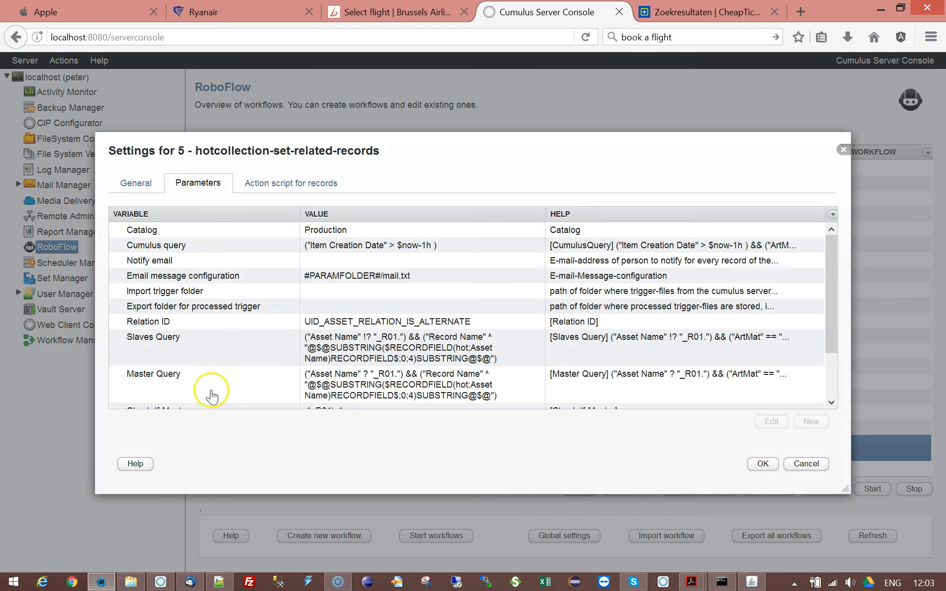
left_click(324, 231)
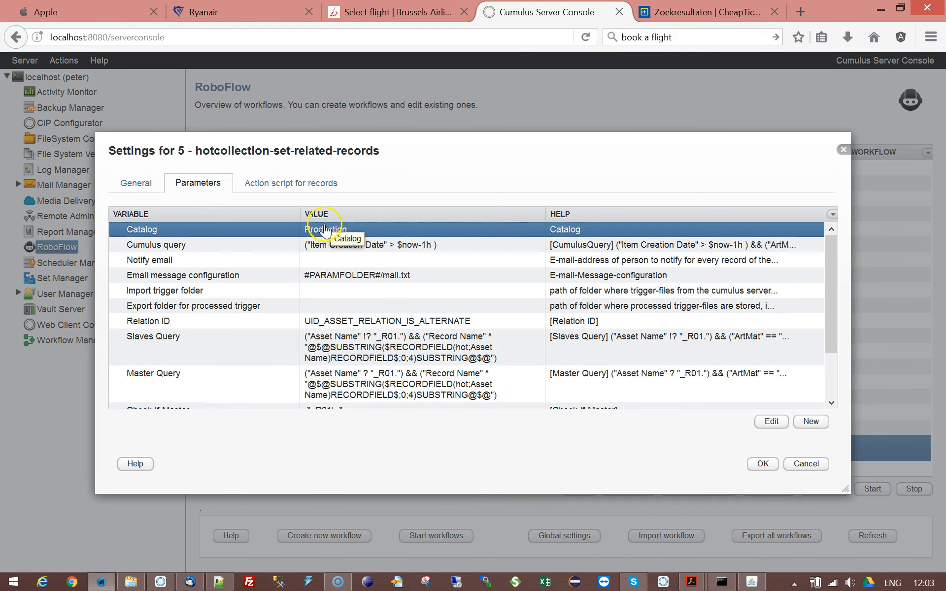
left_click(396, 249)
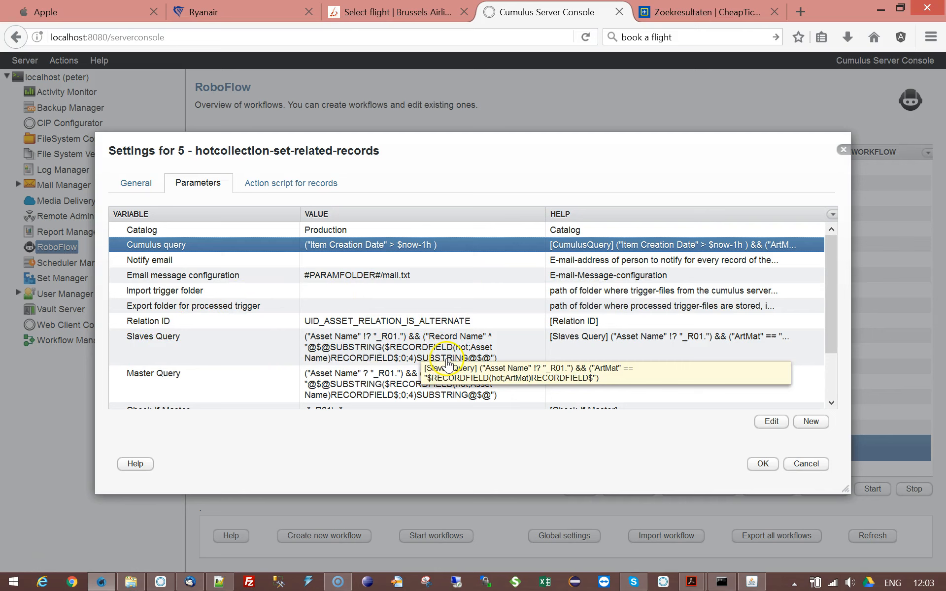
mouse_move(162, 585)
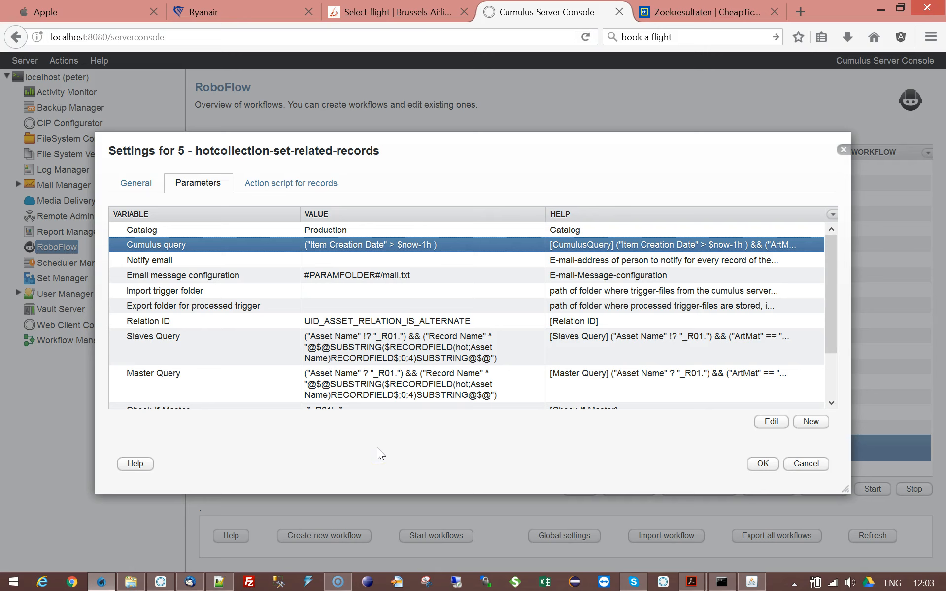
left_click(367, 292)
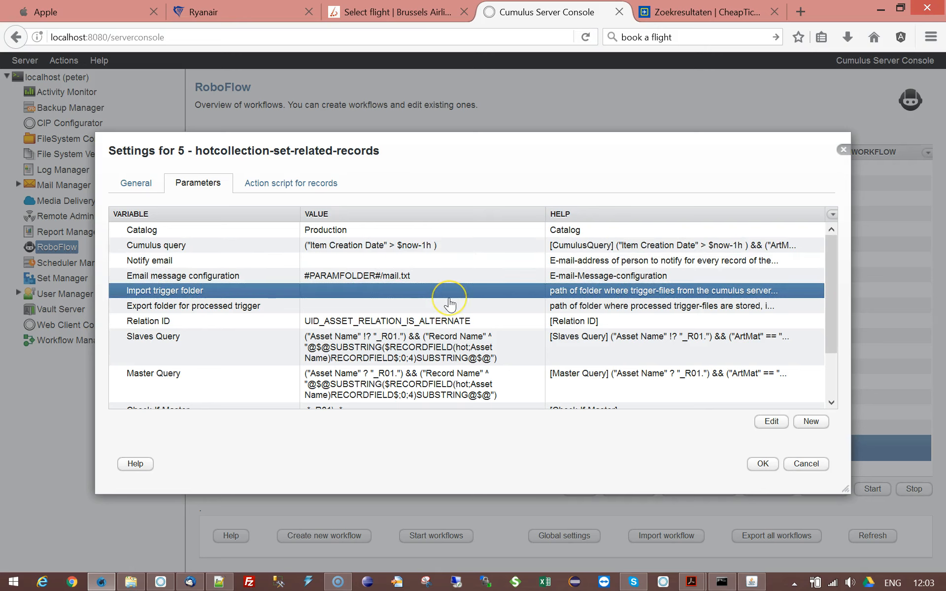
left_click(347, 245)
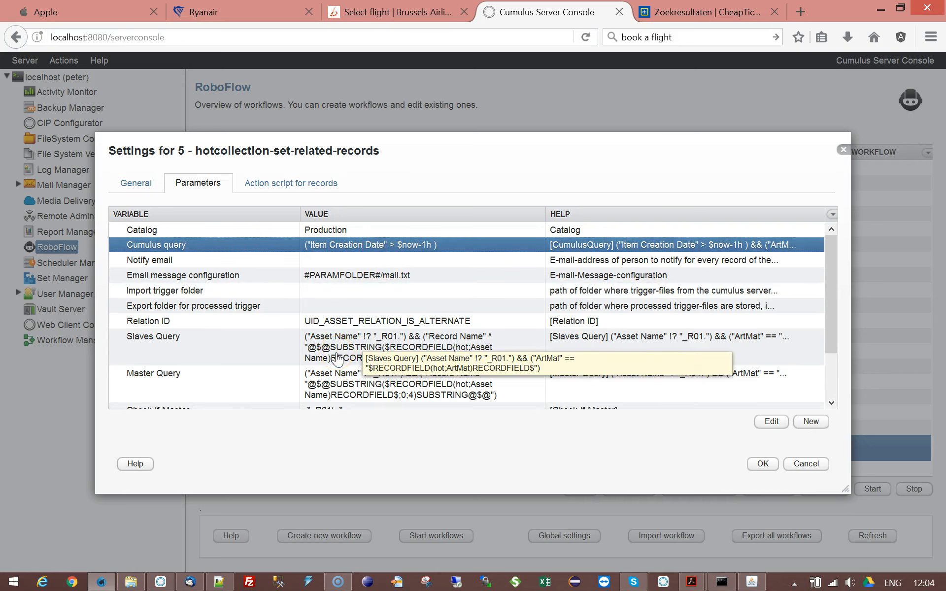
left_click(171, 323)
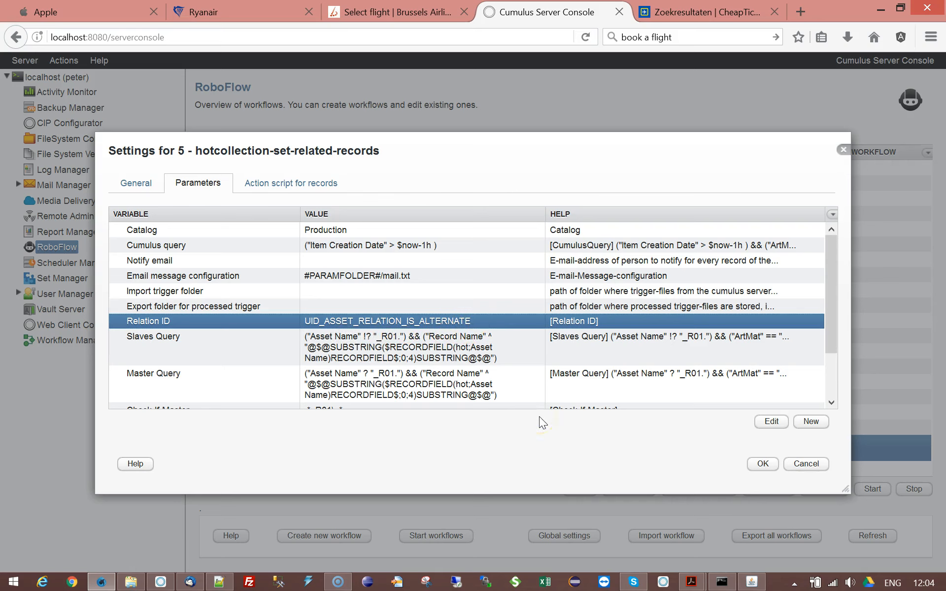
left_click(398, 317)
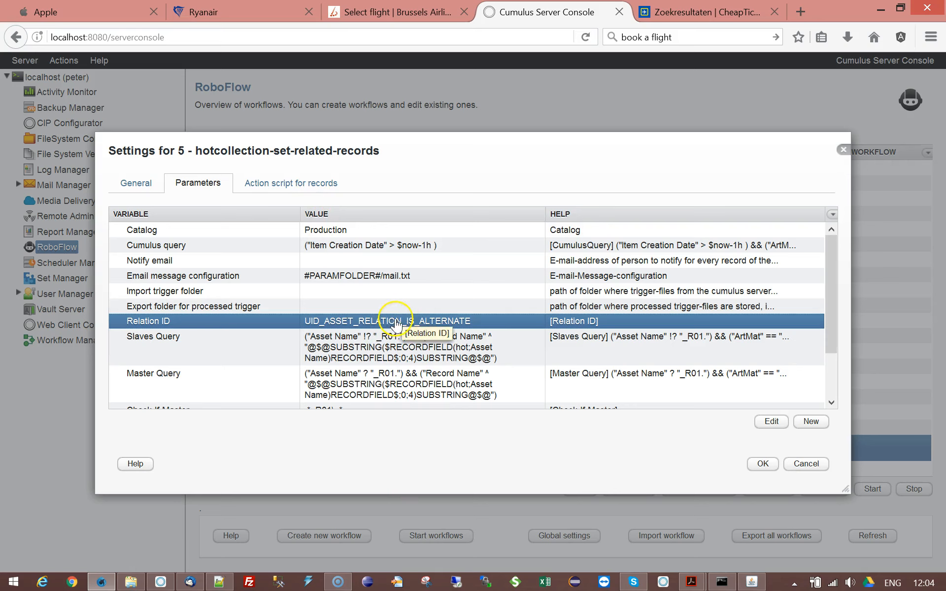
Step: Copy the Alternates relation type from the catalog settings into a new Notepad++ document and select its ID
left_click(161, 581)
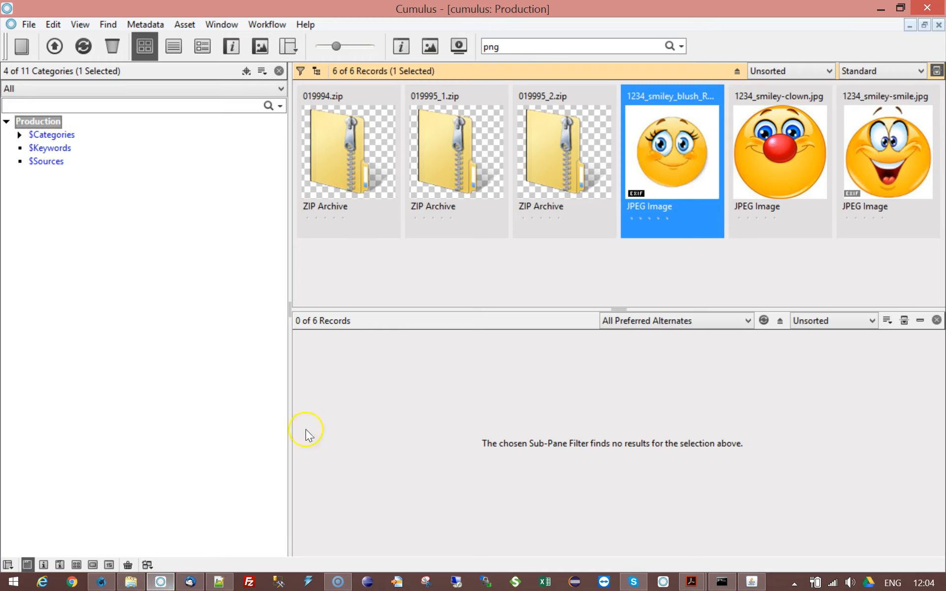
left_click(248, 72)
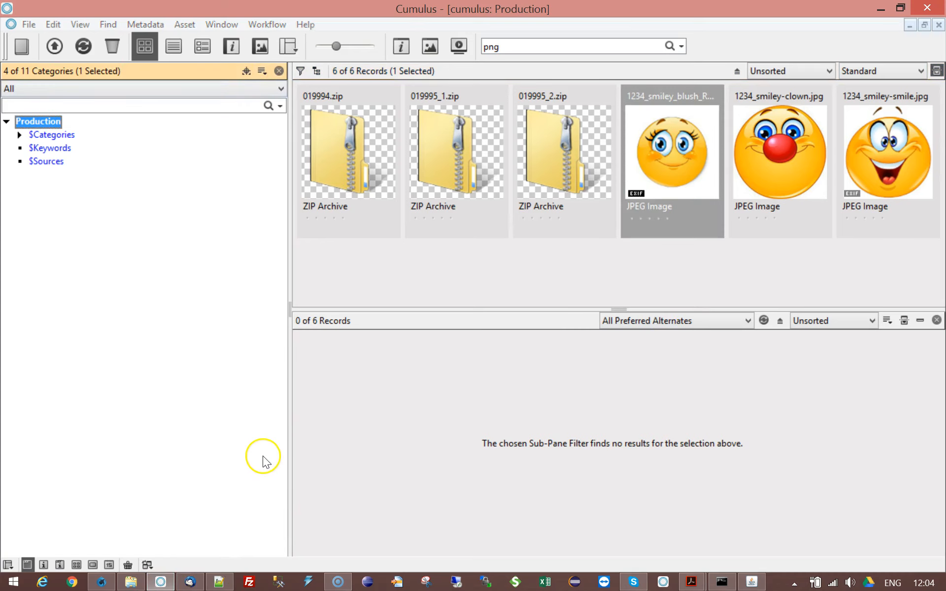
key("ctrl+k")
scroll(198, 468, "down", 5)
left_click(192, 470)
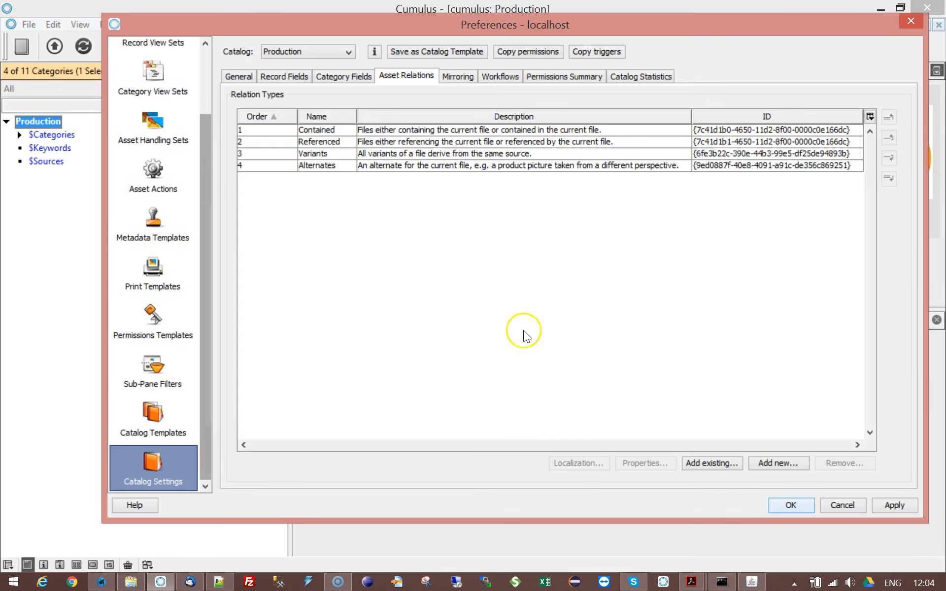
left_click(512, 167)
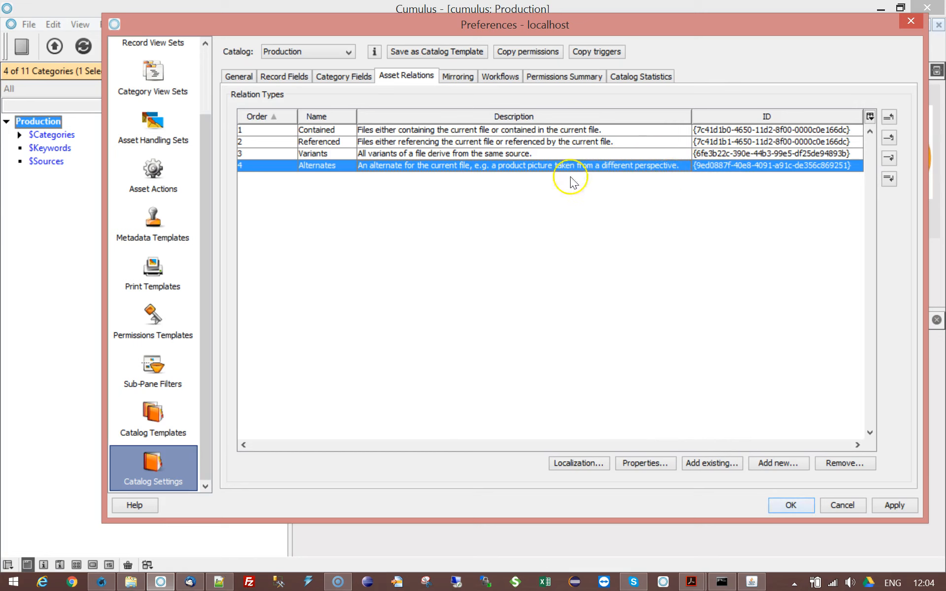
left_click(219, 581)
left_click(229, 458)
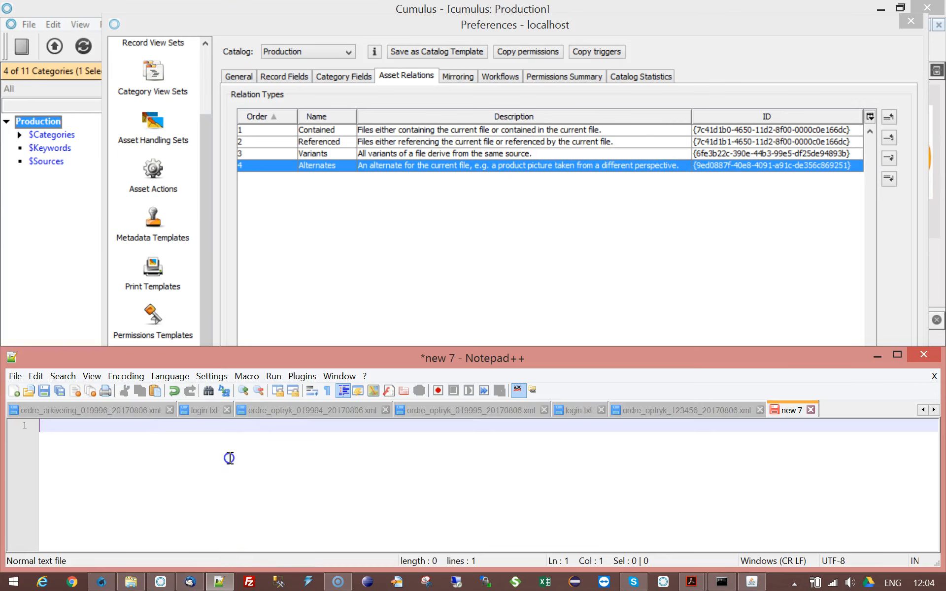
type("4\tAlternates\tAn alternate for the current file, e.g. a product picture taken from a different perspective.\t{9ed0887f-40e8-4091-a91c-de356c869251}")
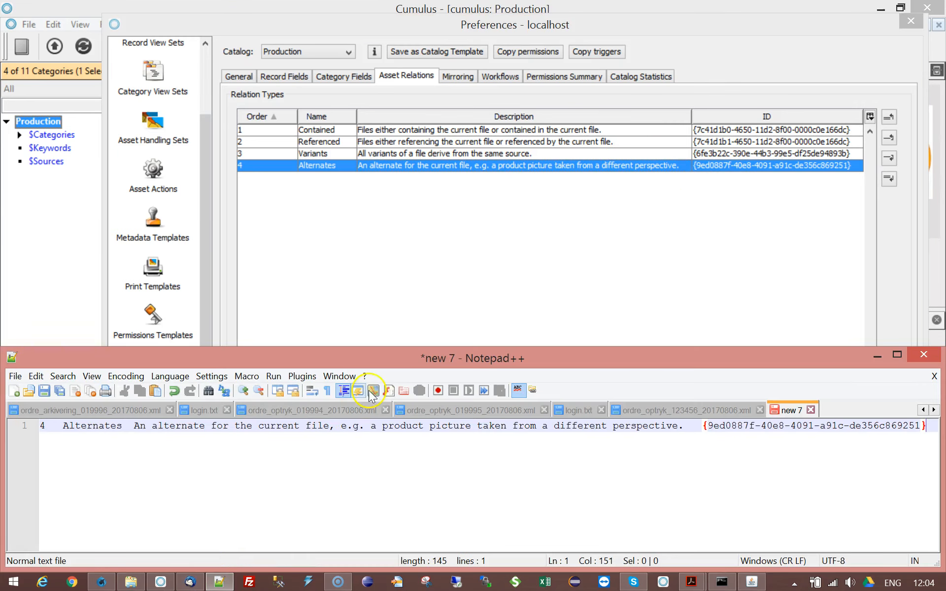
left_click_drag(703, 426, 926, 426)
key("ctrl+c")
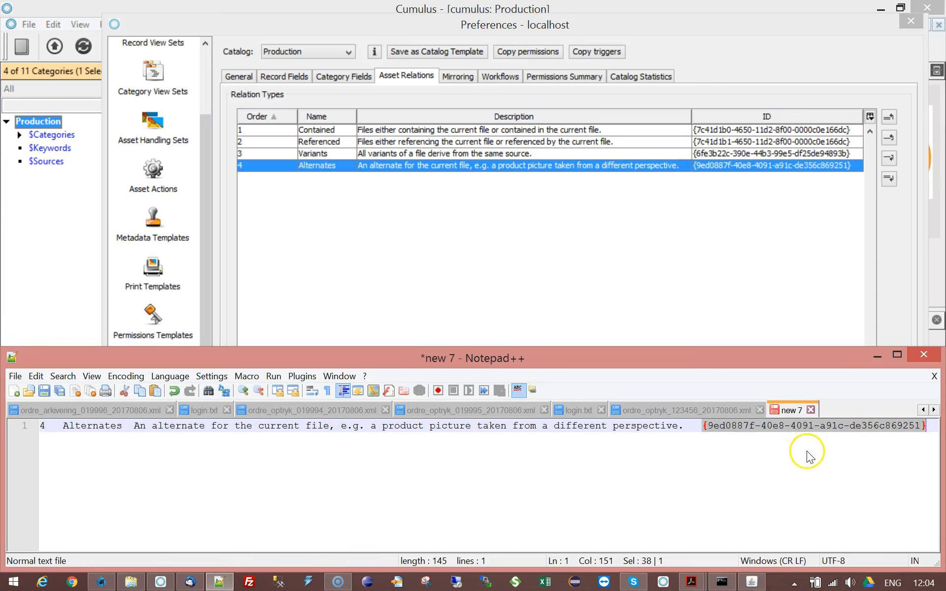
Step: Set the workflow's Relation ID parameter to {9ed0887f-40e8-4091-a91c-de356c869251}
left_click(102, 582)
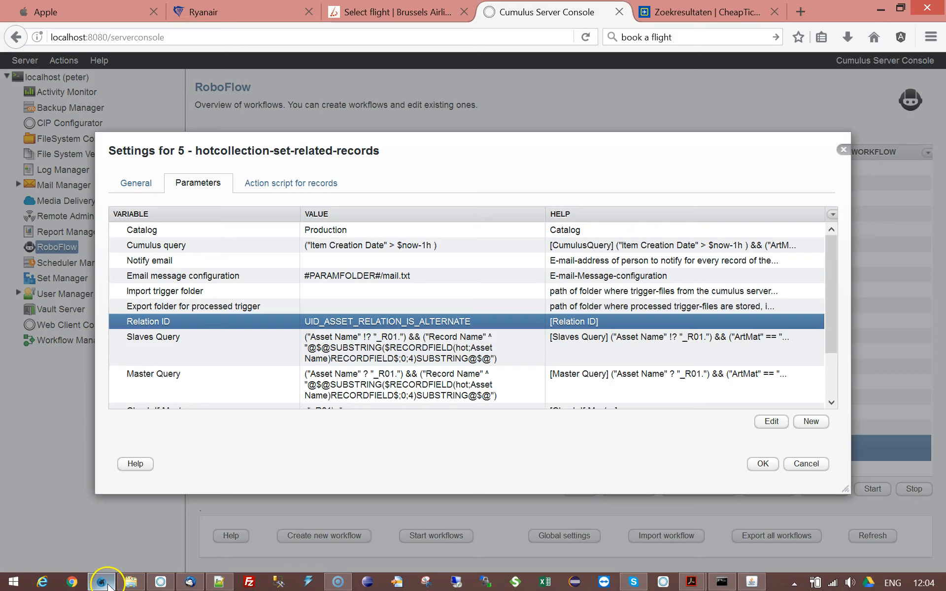
double_click(374, 322)
left_click_drag(455, 290, 173, 282)
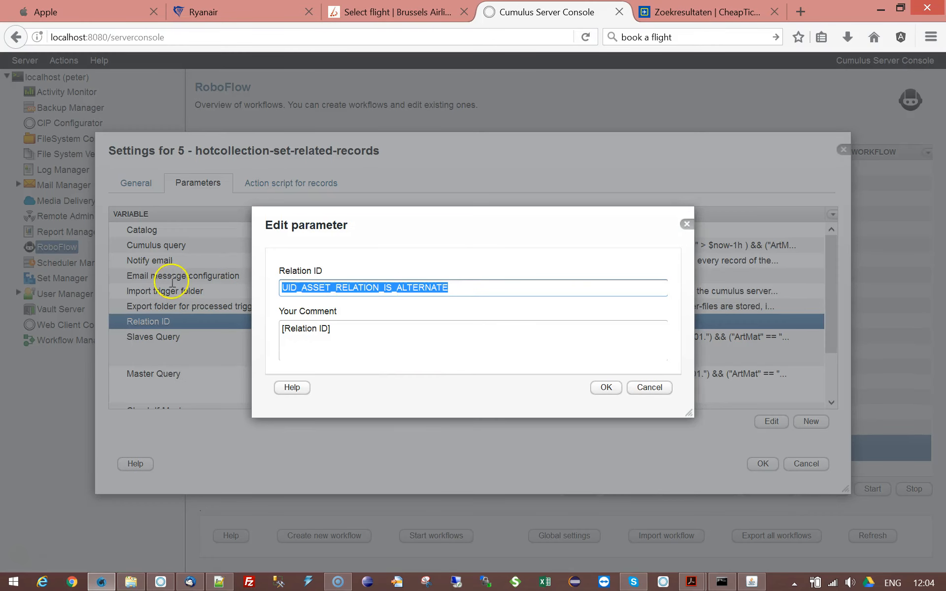
key("ctrl+v")
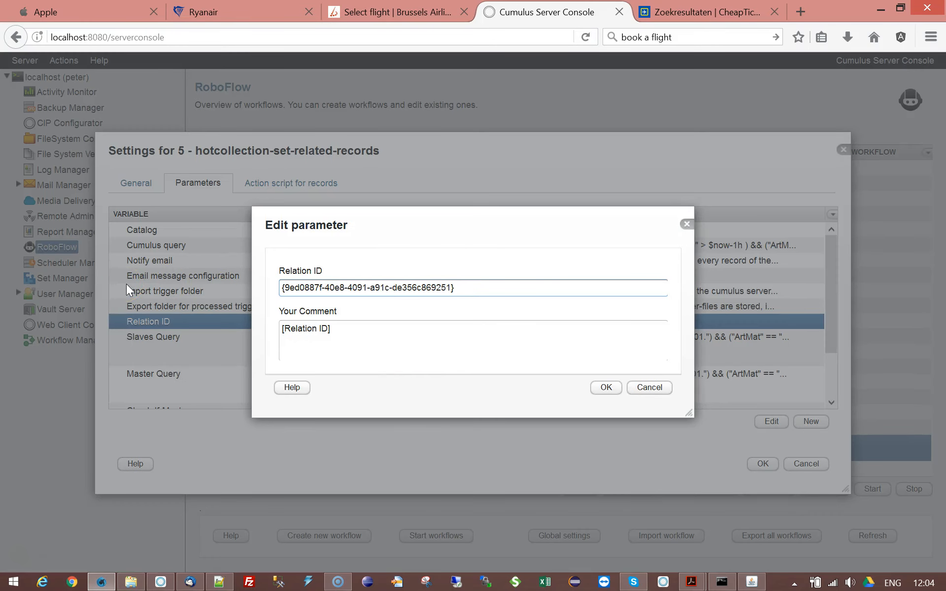
left_click(609, 387)
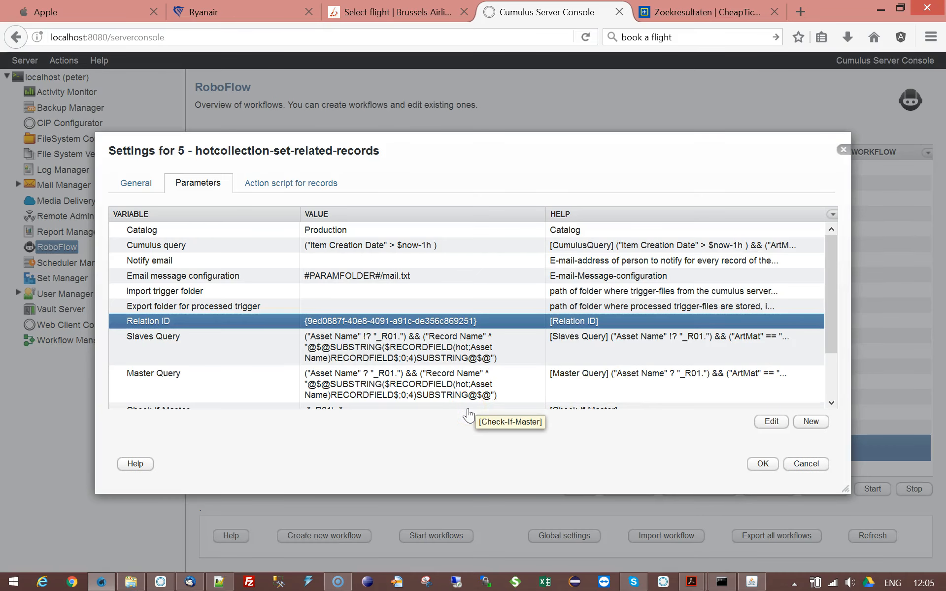
Step: Remove the stray text from the Relation ID value and add 'alternate' to its comment
double_click(504, 324)
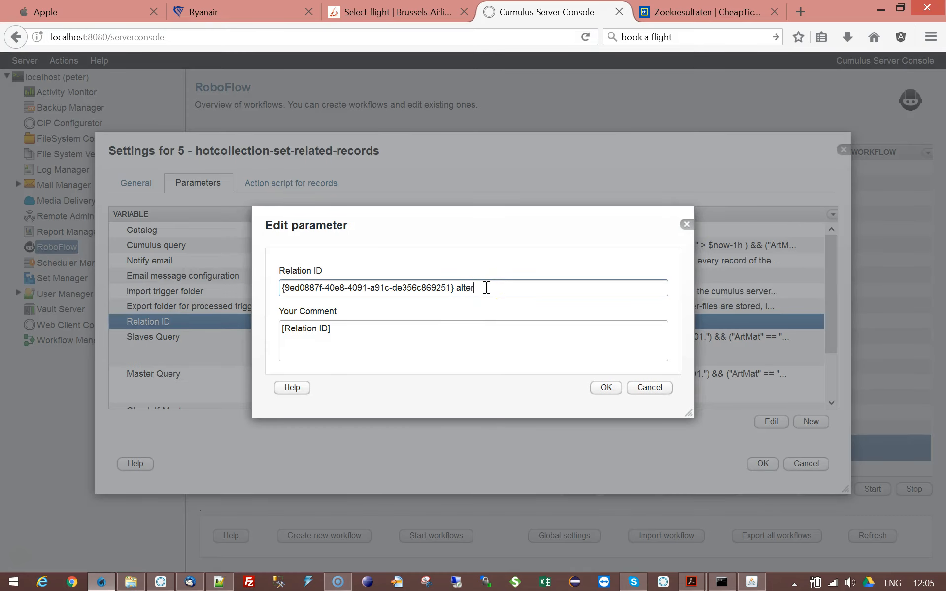
double_click(470, 288)
key("BackSpace")
left_click(427, 337)
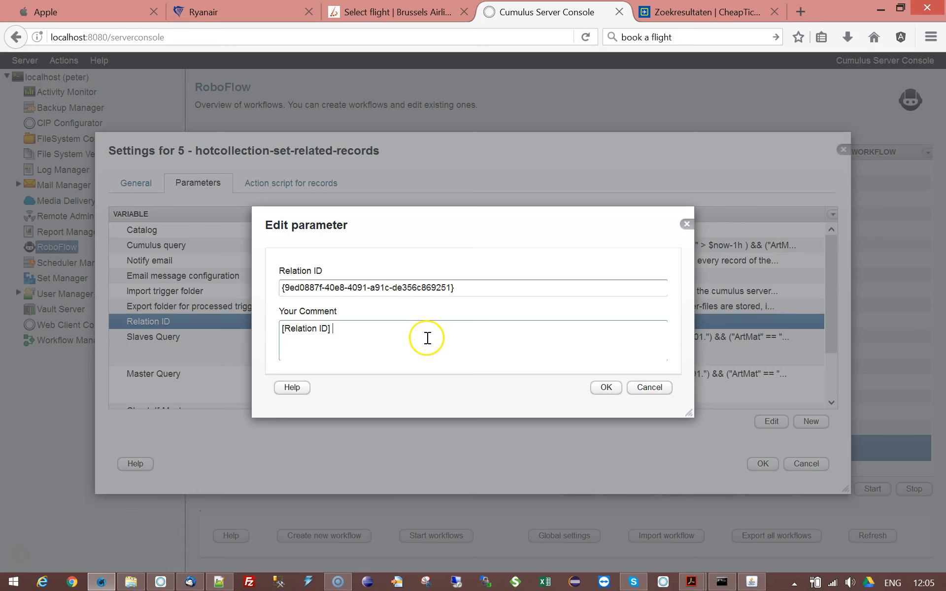
type("alternate")
left_click(605, 388)
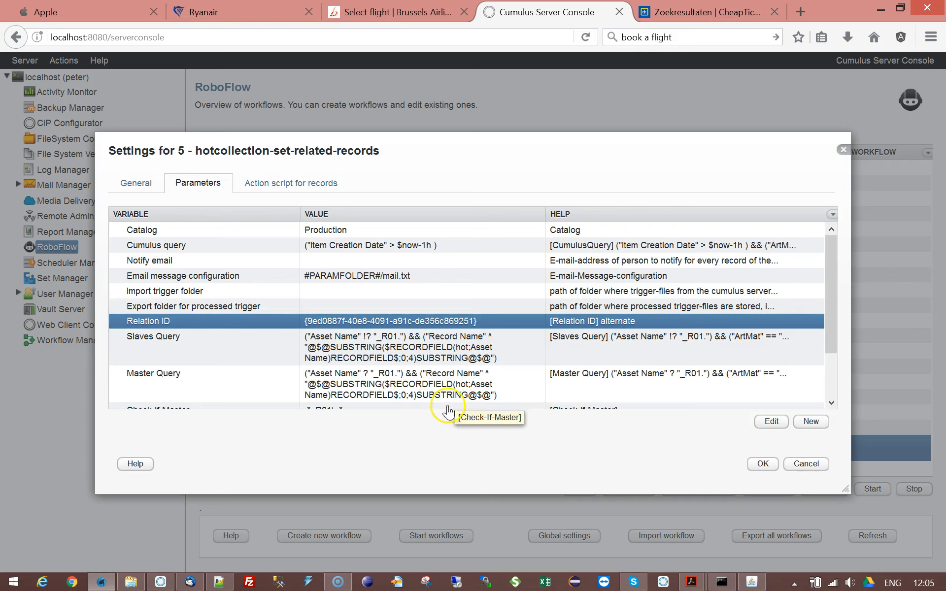
Step: In the Slaves Query parameter, replace "Record Name" with "Asset Name" in the substring condition
left_click_drag(834, 273, 832, 322)
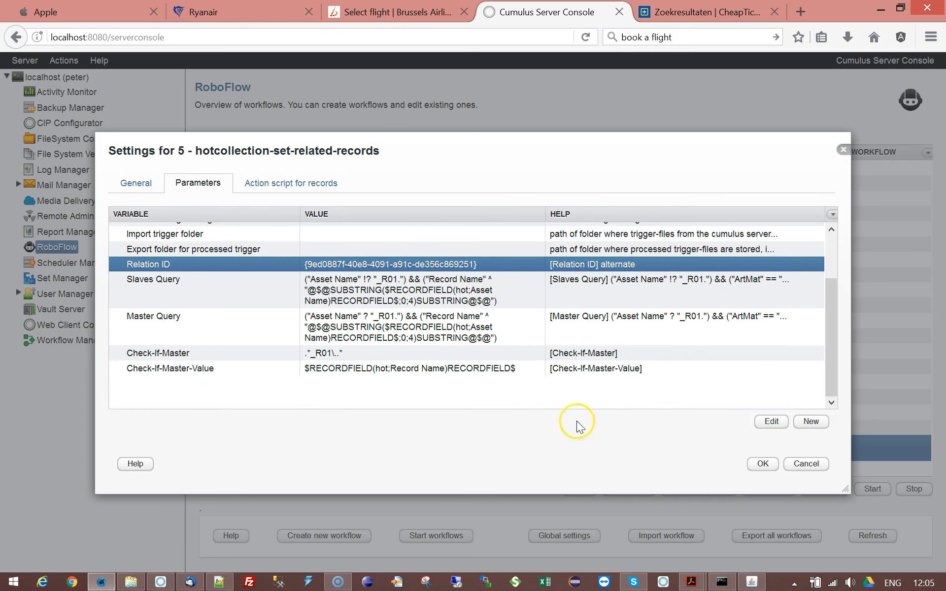
left_click(147, 359)
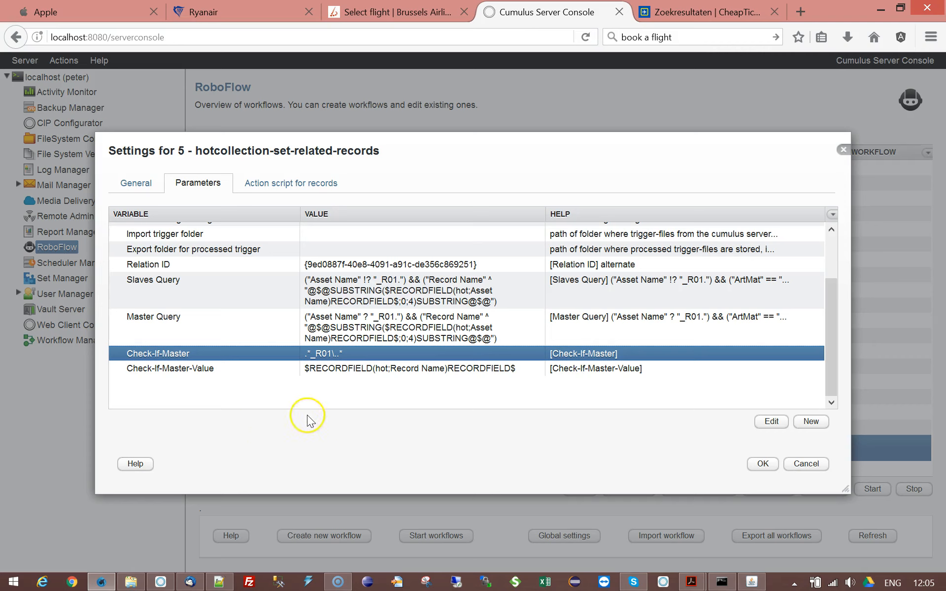
left_click(229, 301)
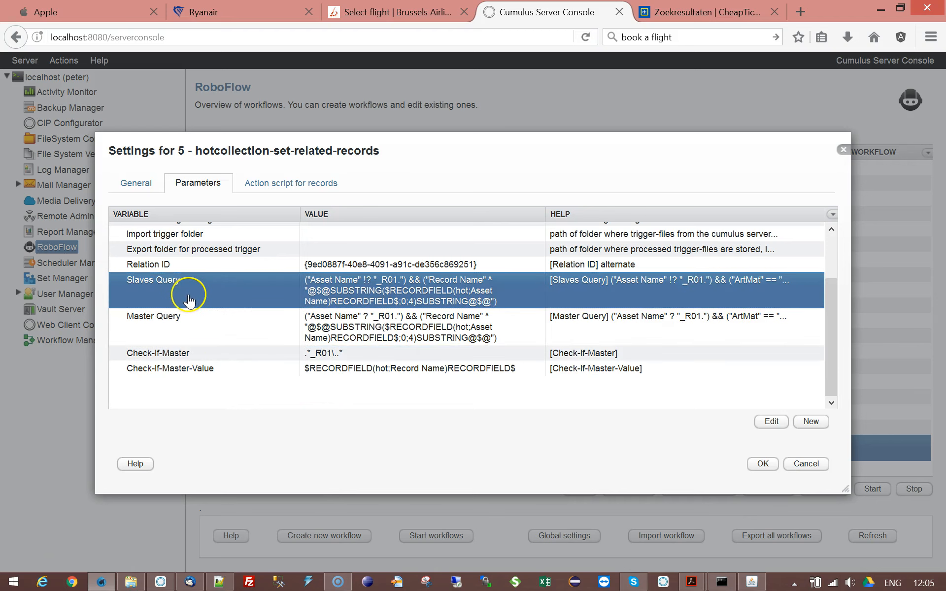
left_click(151, 323)
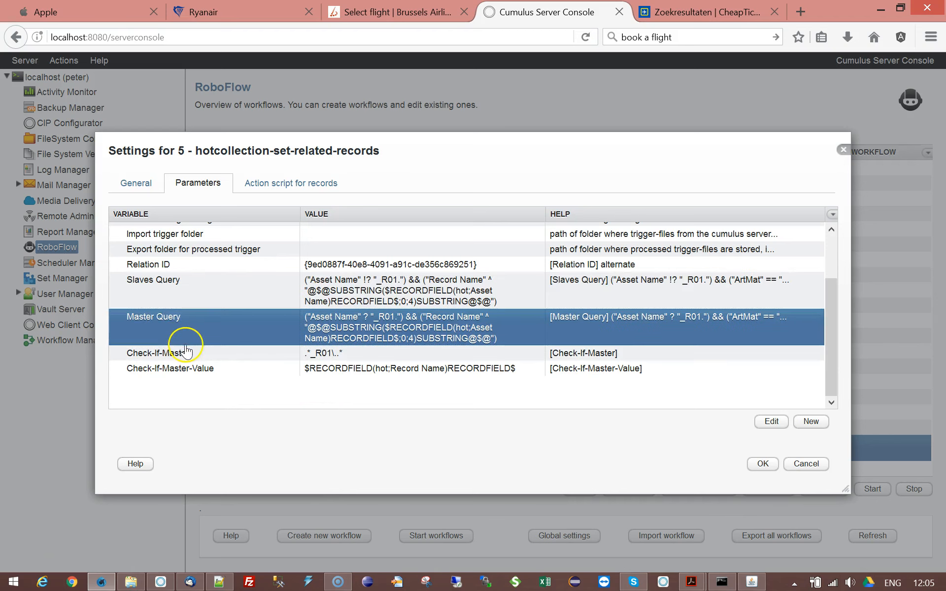
left_click(161, 291)
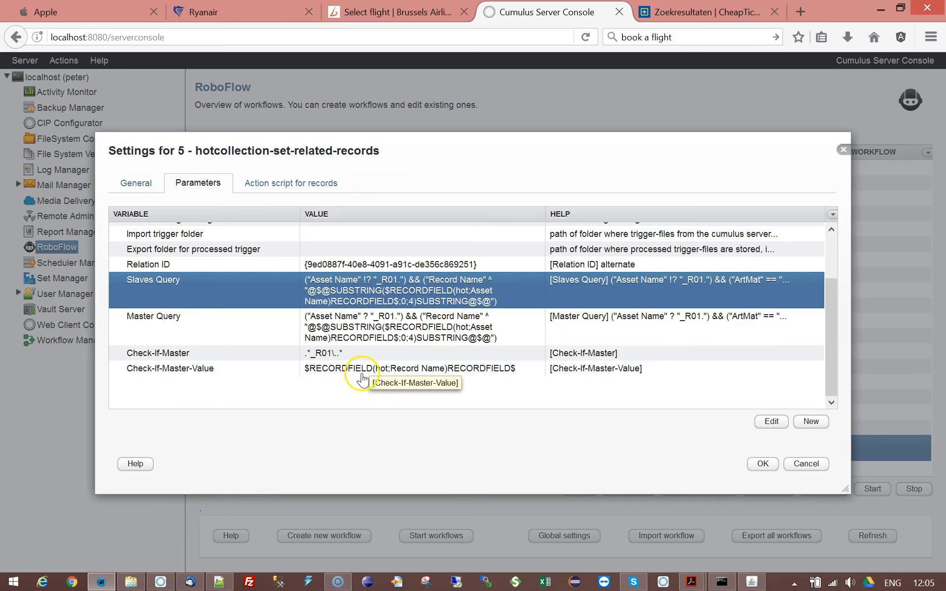
double_click(404, 302)
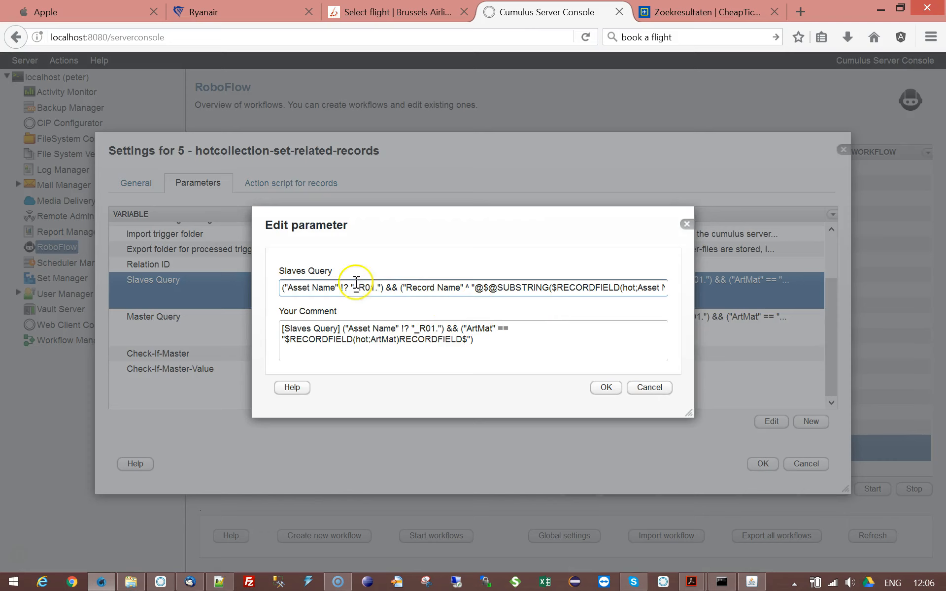
double_click(419, 288)
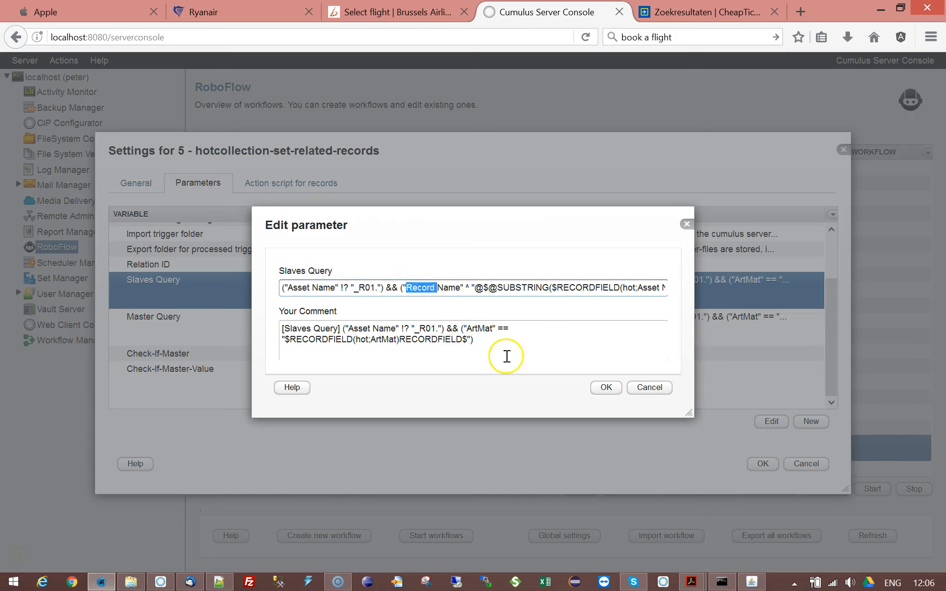
type("Asset")
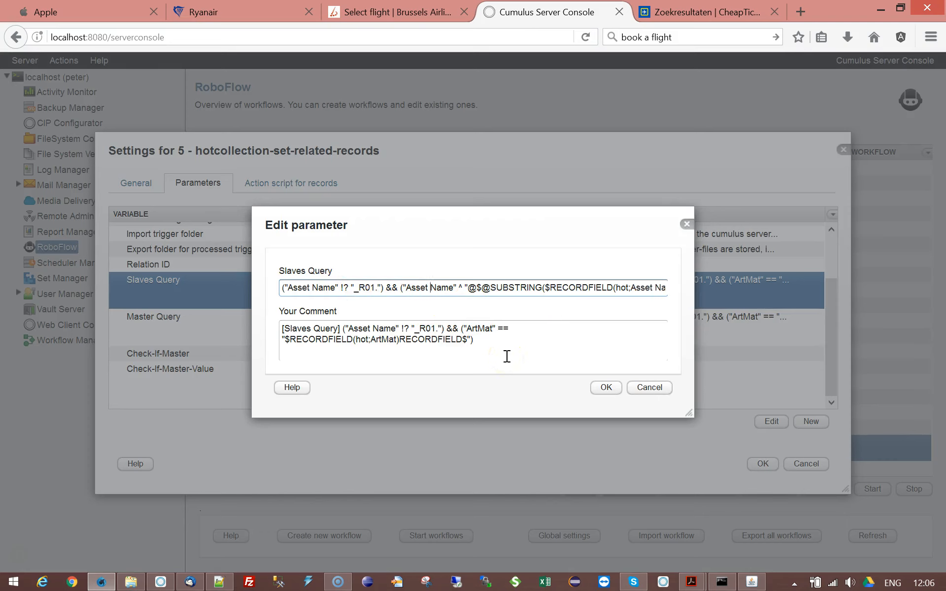
left_click(611, 387)
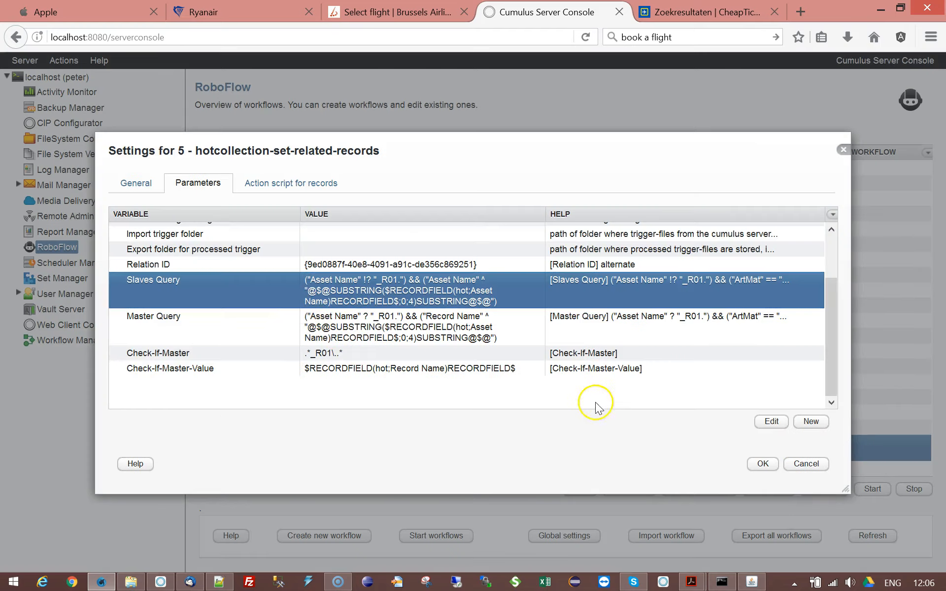
Step: In the Master Query parameter, replace "Record Name" with "Asset Name" in the substring condition
double_click(335, 321)
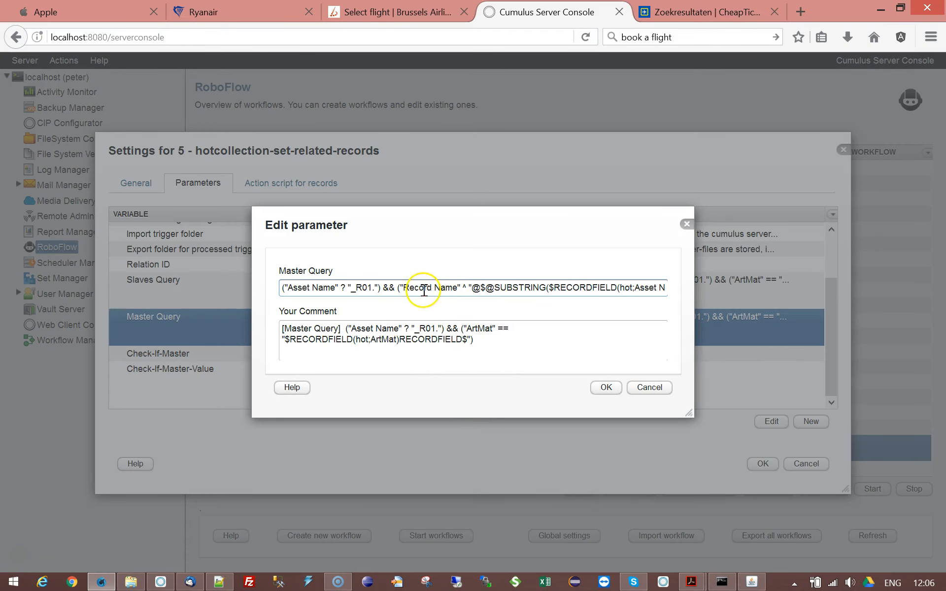
key("BackSpace")
type("Asset")
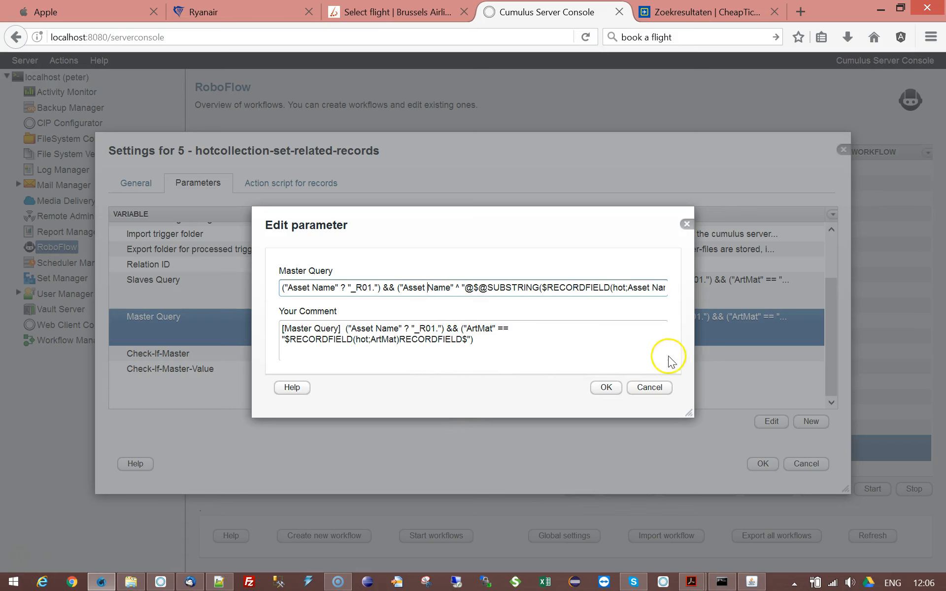
left_click(607, 387)
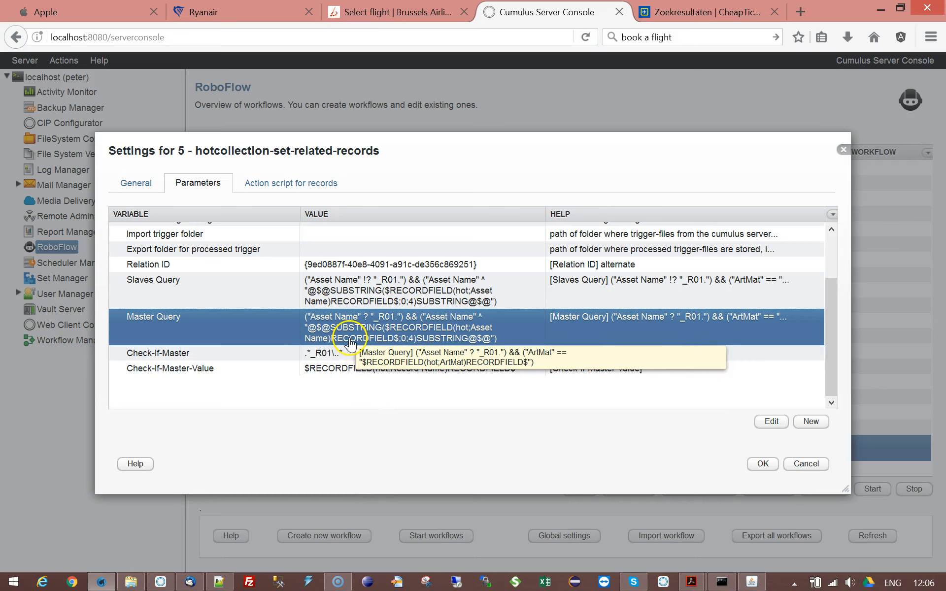
Step: Switch to Cumulus and view the current advanced find query, then return to the workflow settings
left_click(160, 586)
left_click(842, 505)
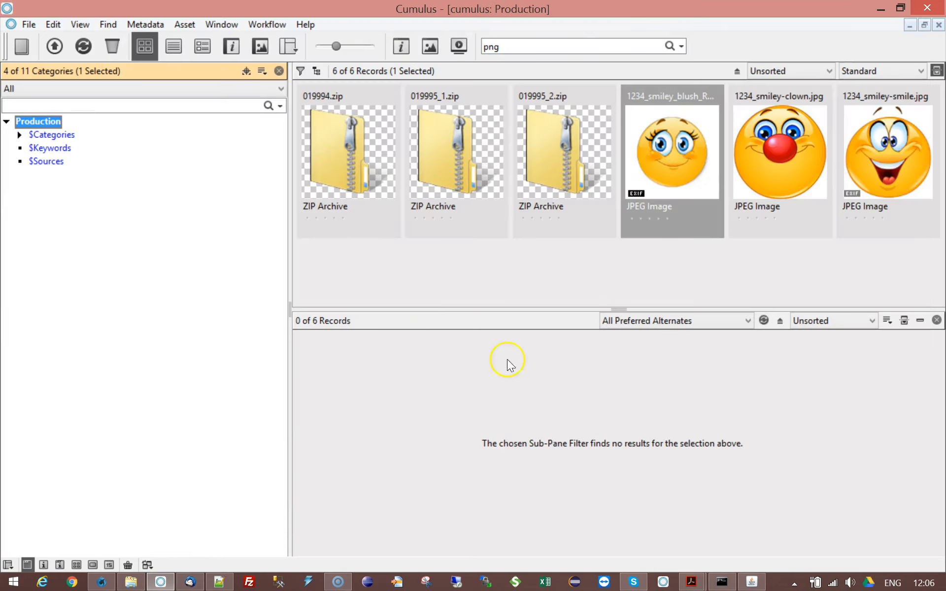
left_click(680, 46)
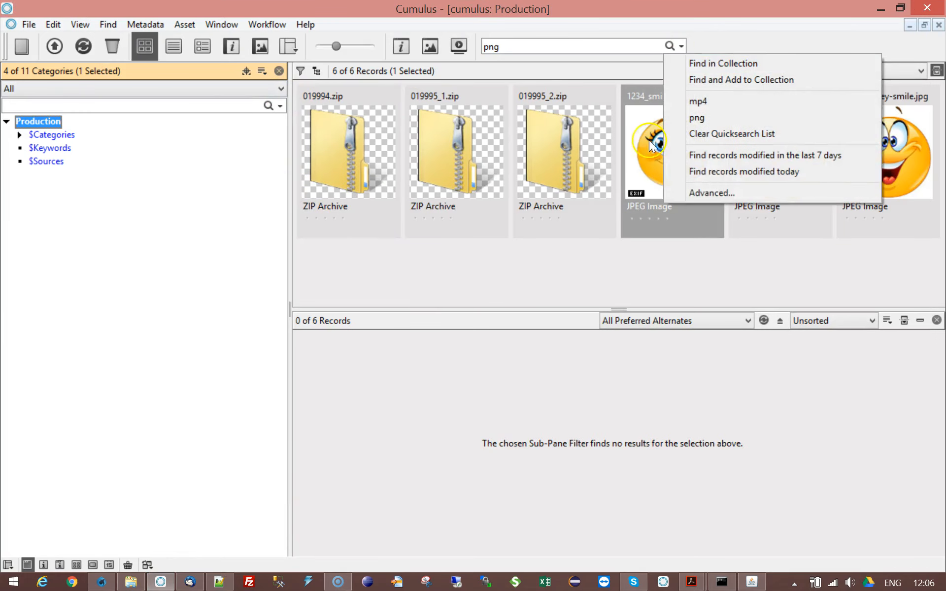
left_click(700, 191)
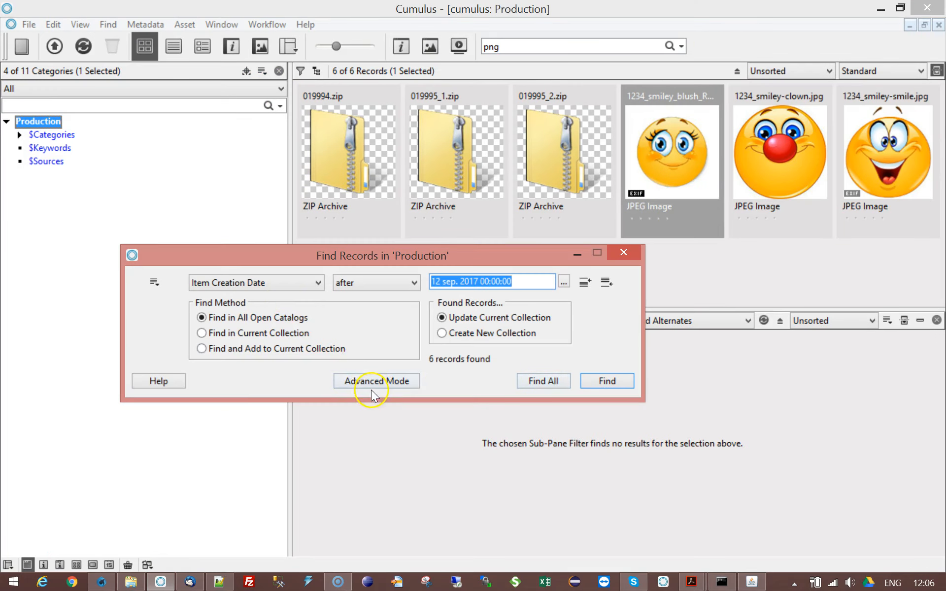
left_click(372, 388)
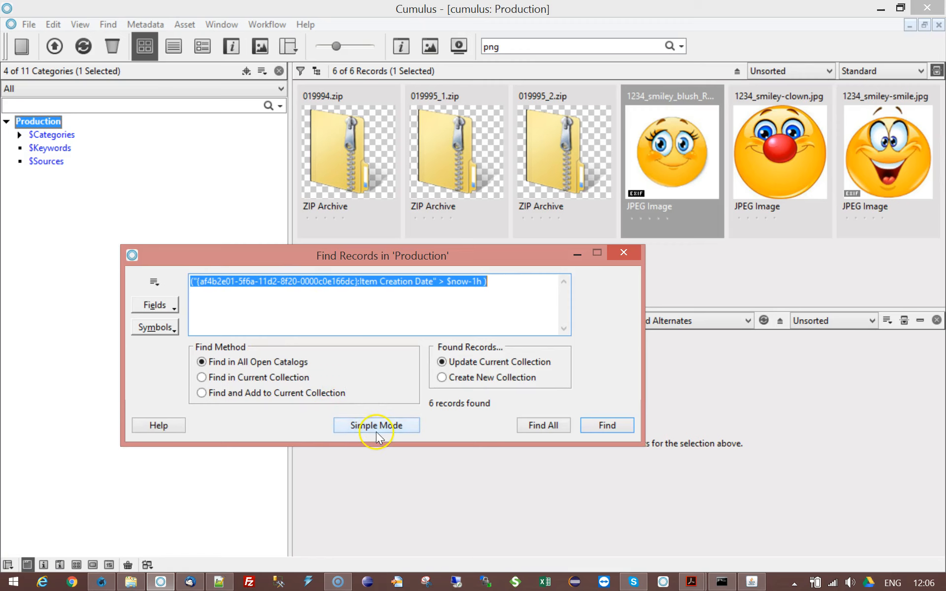
left_click(108, 587)
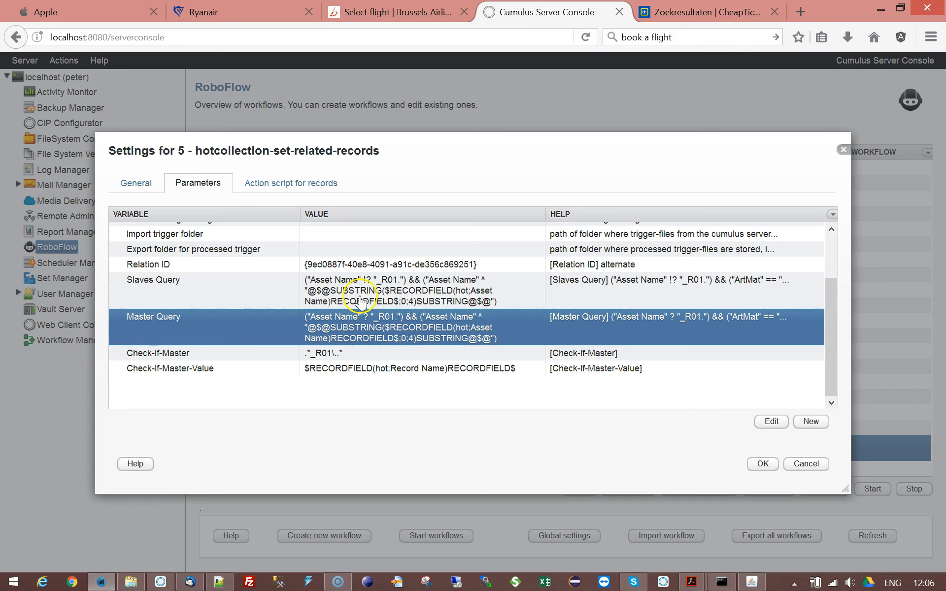
Step: Open the Slaves Query parameter to inspect its substring expression, then cancel the edit
left_click(406, 295)
double_click(407, 294)
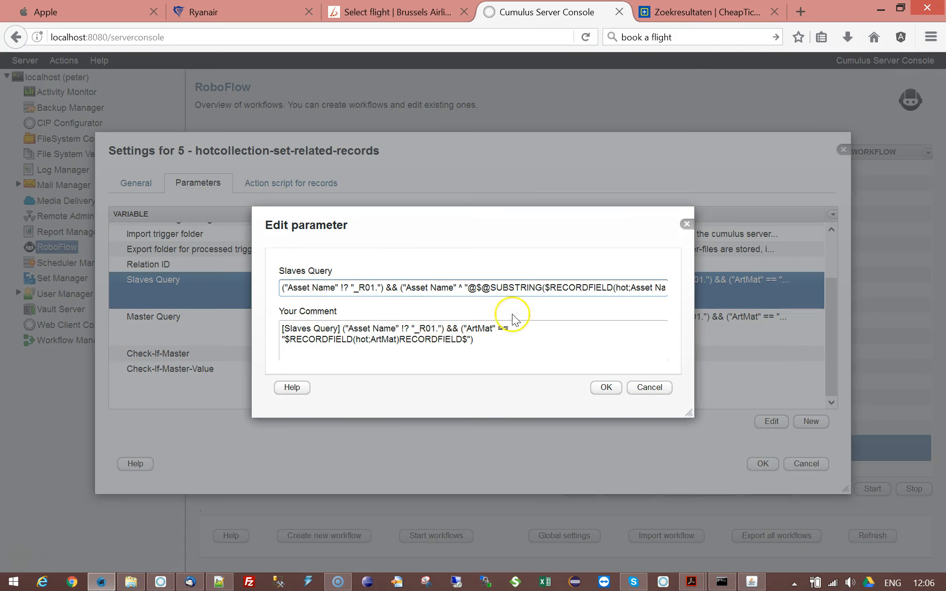
left_click_drag(468, 288, 656, 286)
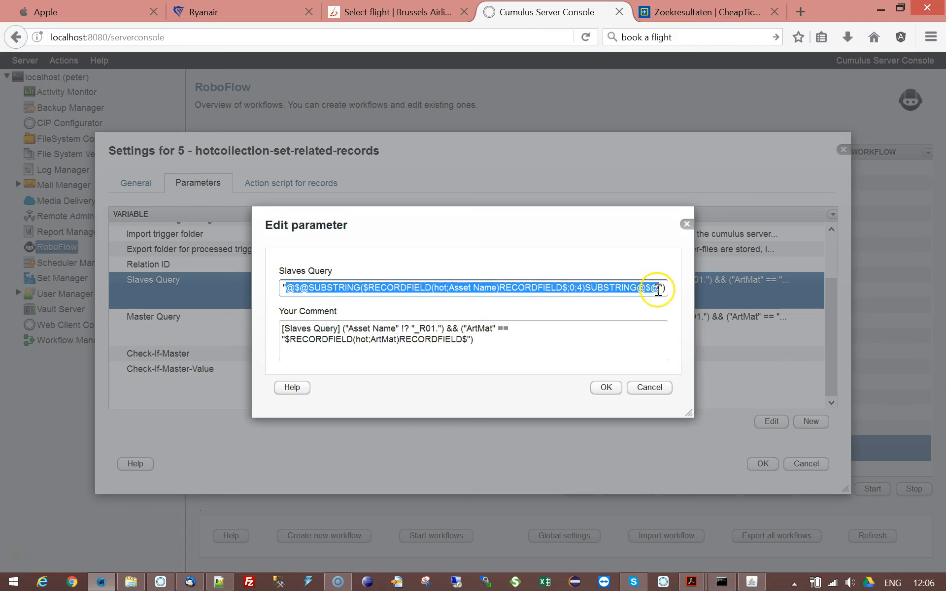
left_click(377, 287)
left_click_drag(448, 287, 498, 287)
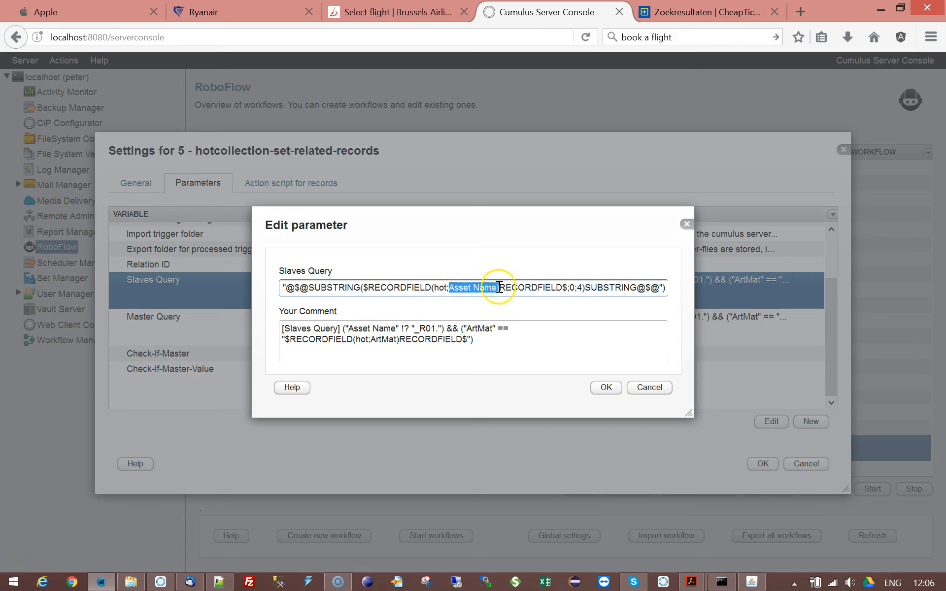
double_click(353, 287)
left_click(571, 287)
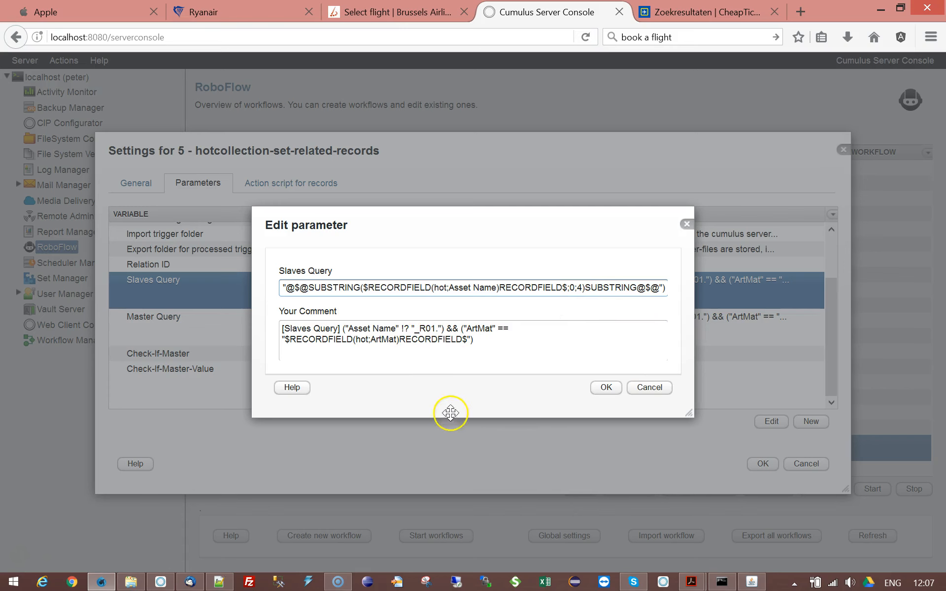
left_click(638, 393)
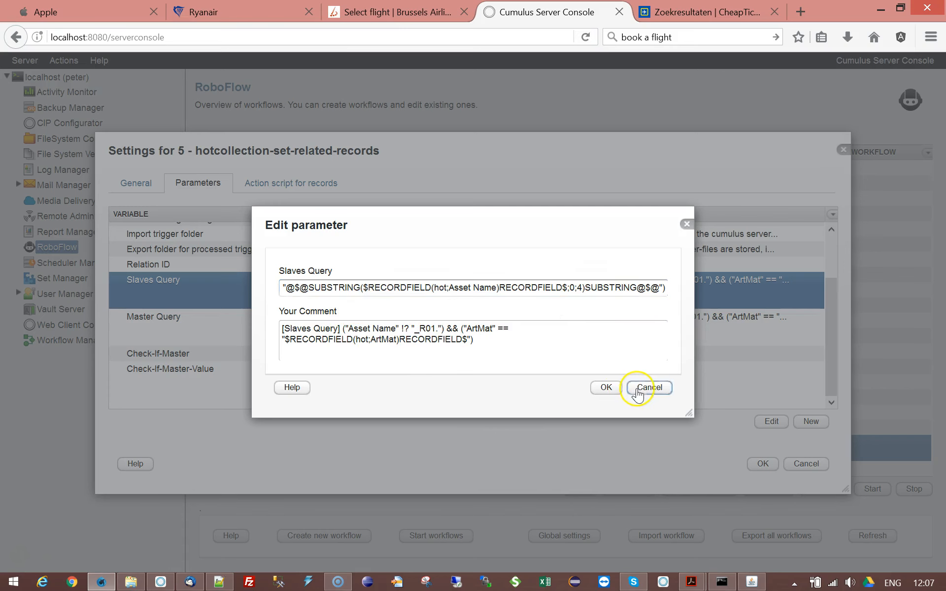
Step: Change "Record Name" to "Asset Name" in the Check-If-Master-Value parameter
left_click(207, 329)
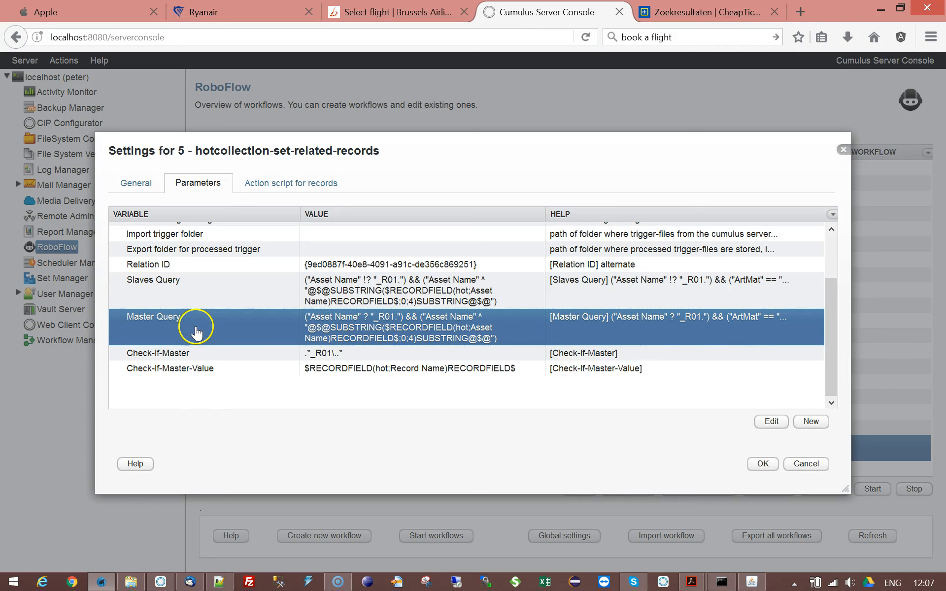
left_click(188, 353)
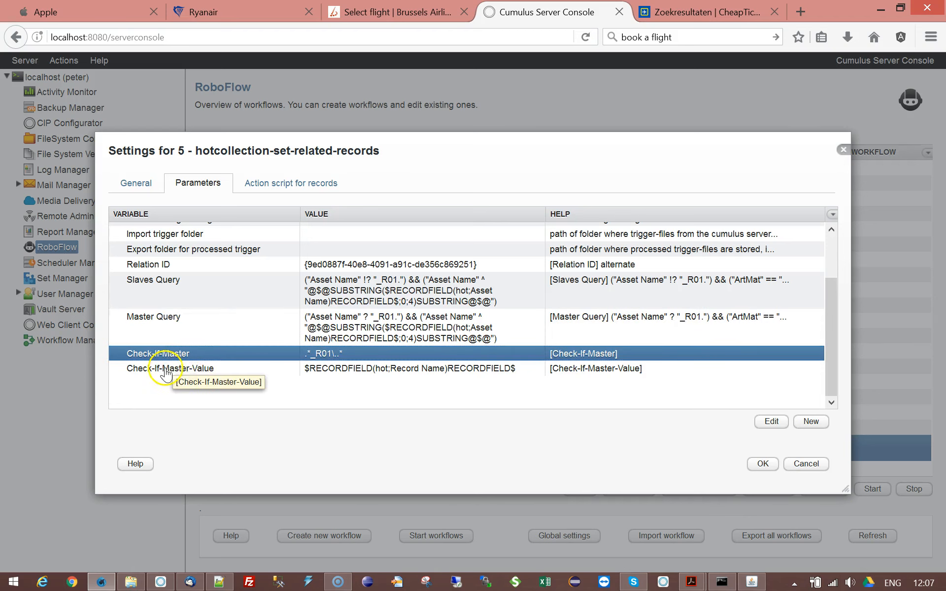
left_click(206, 370)
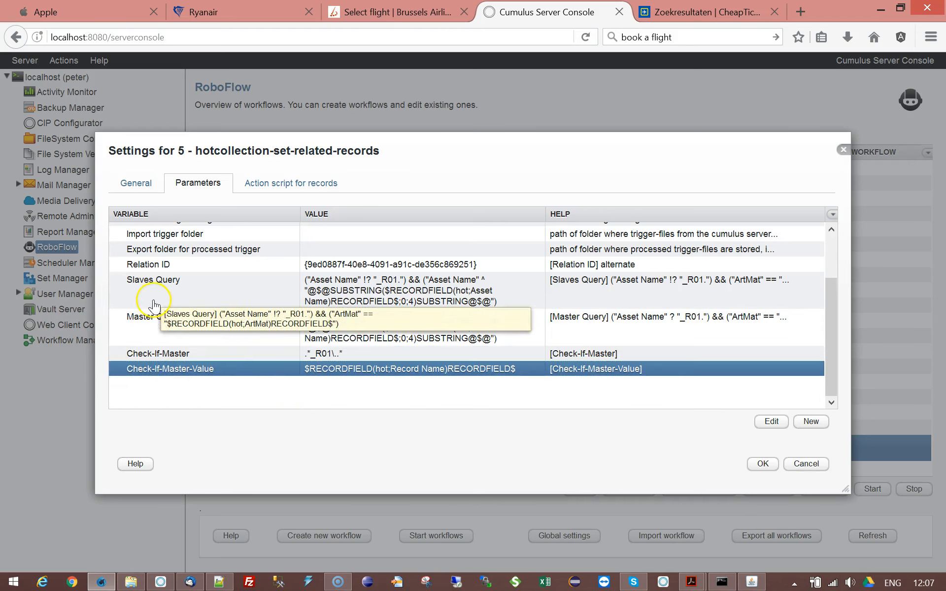
left_click(150, 317)
left_click(154, 298)
left_click(138, 372)
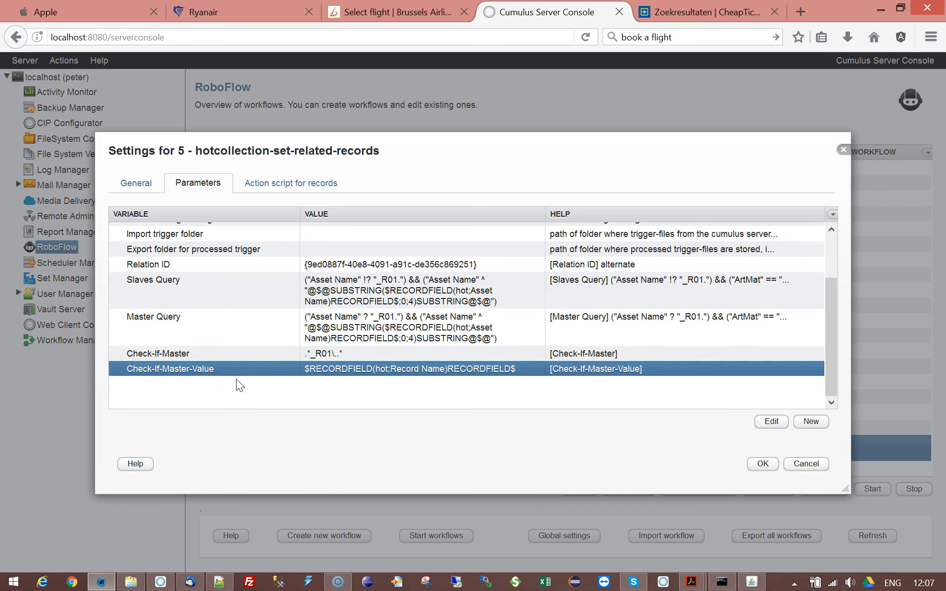
double_click(407, 369)
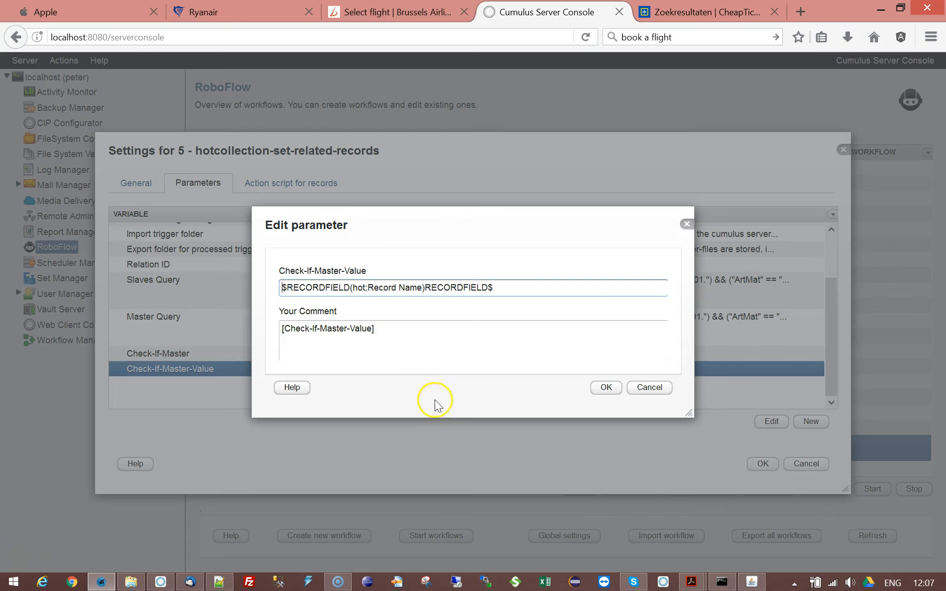
double_click(387, 290)
type("Asset")
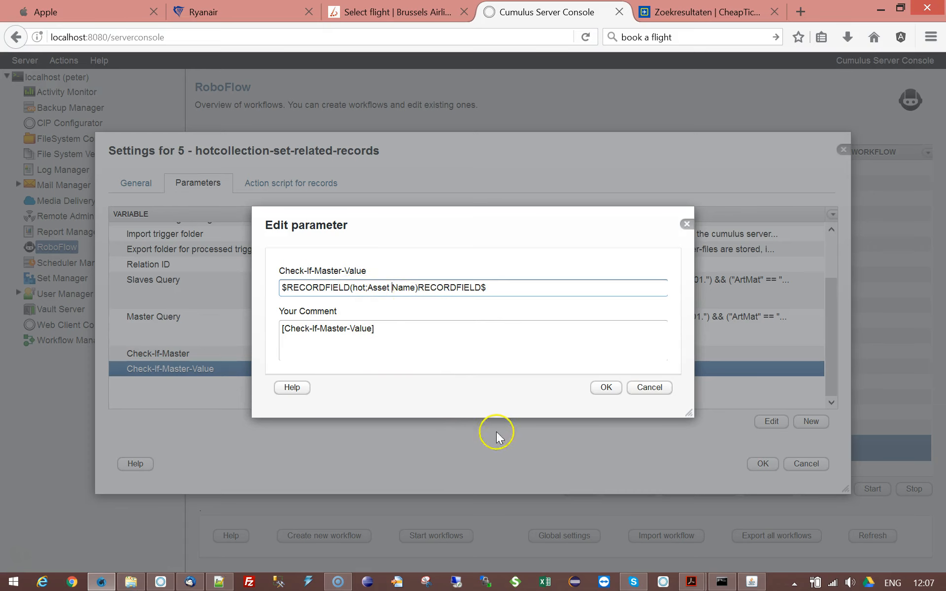
left_click(606, 387)
scroll(431, 308, "up", 3)
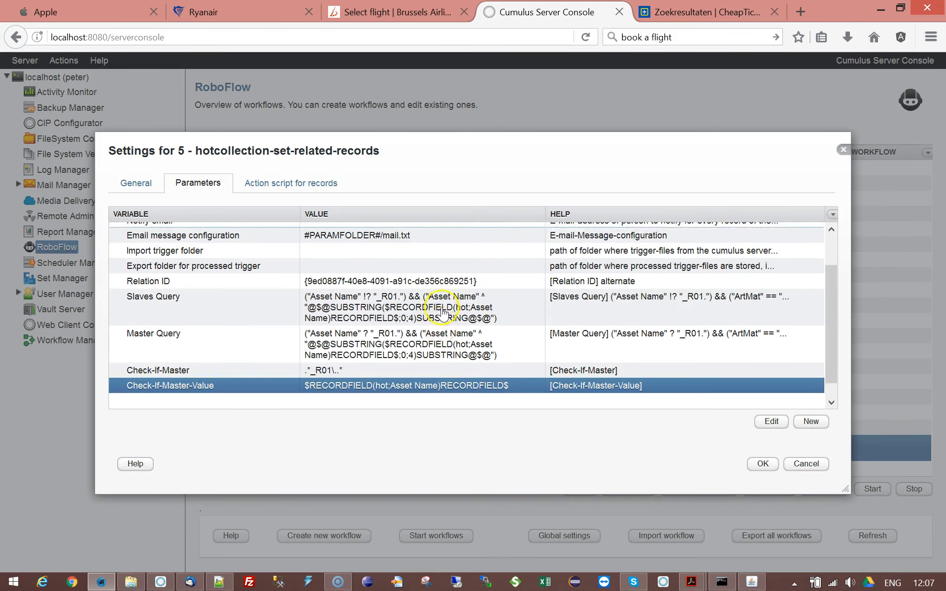
scroll(444, 295, "down", 3)
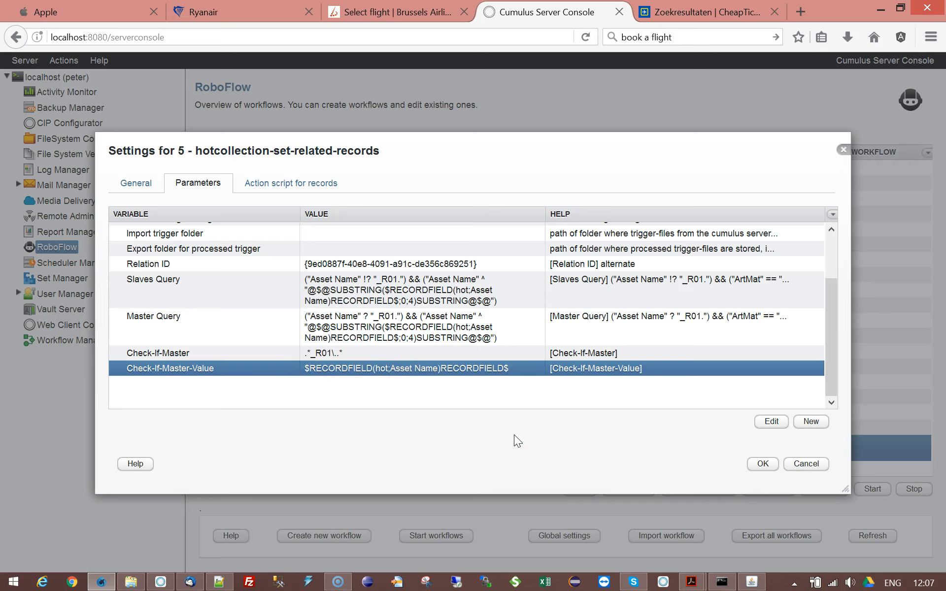
left_click(163, 353)
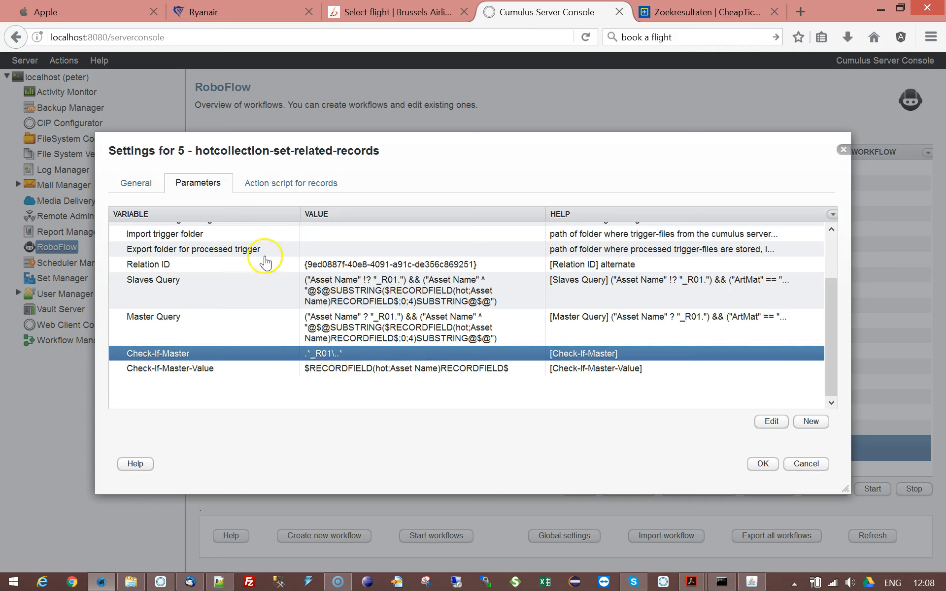
left_click(409, 369)
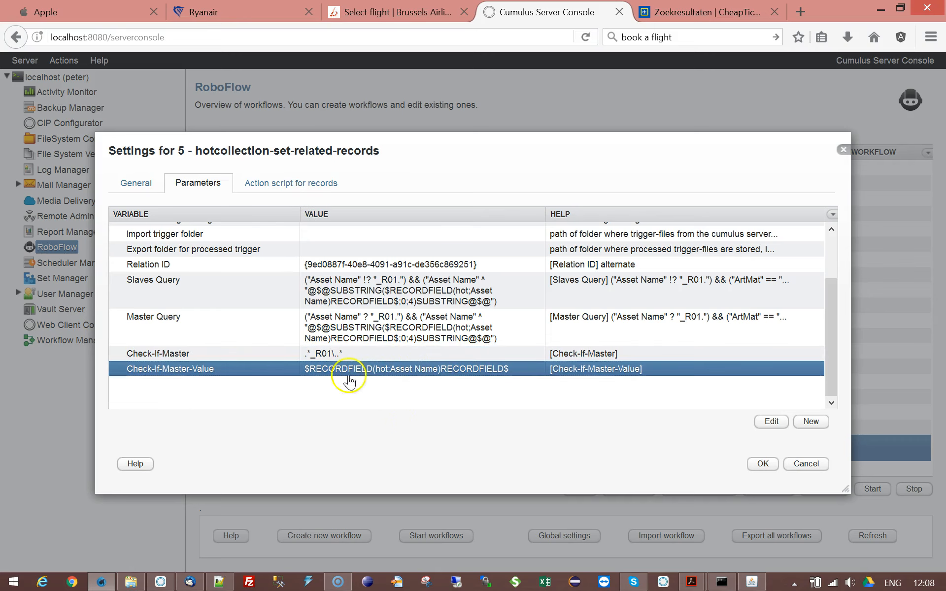
Step: Save the workflow settings and select the 5 - hotcollection-set-related-records workflow in the list
left_click(761, 463)
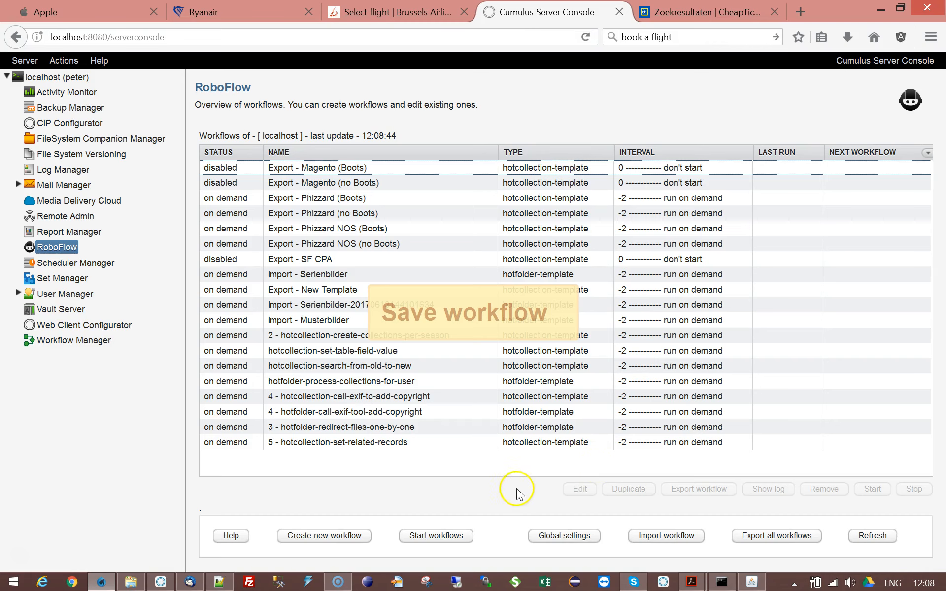
left_click(423, 443)
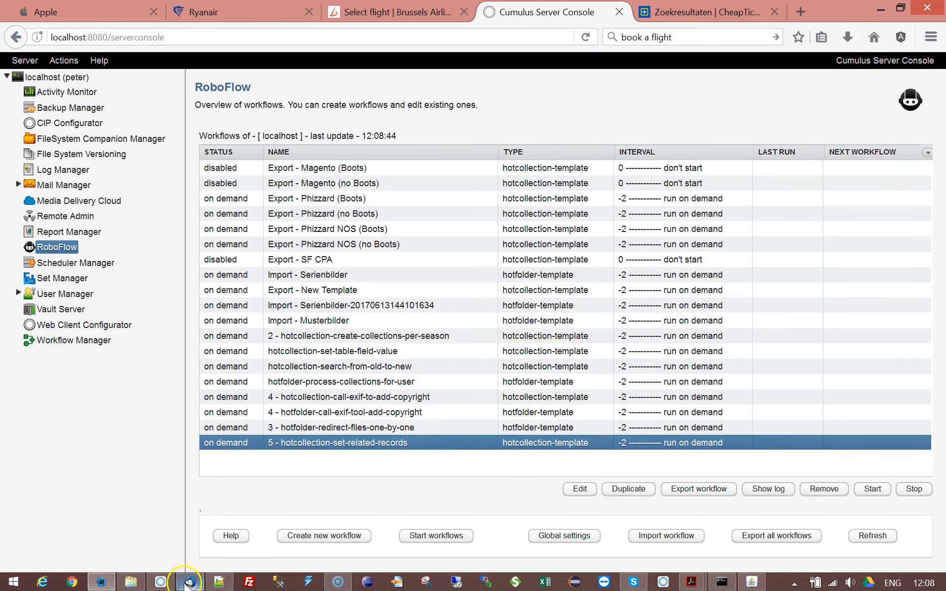
Step: Switch to Cumulus, close the Find Records dialog, and check each smiley image's related alternates
left_click(161, 583)
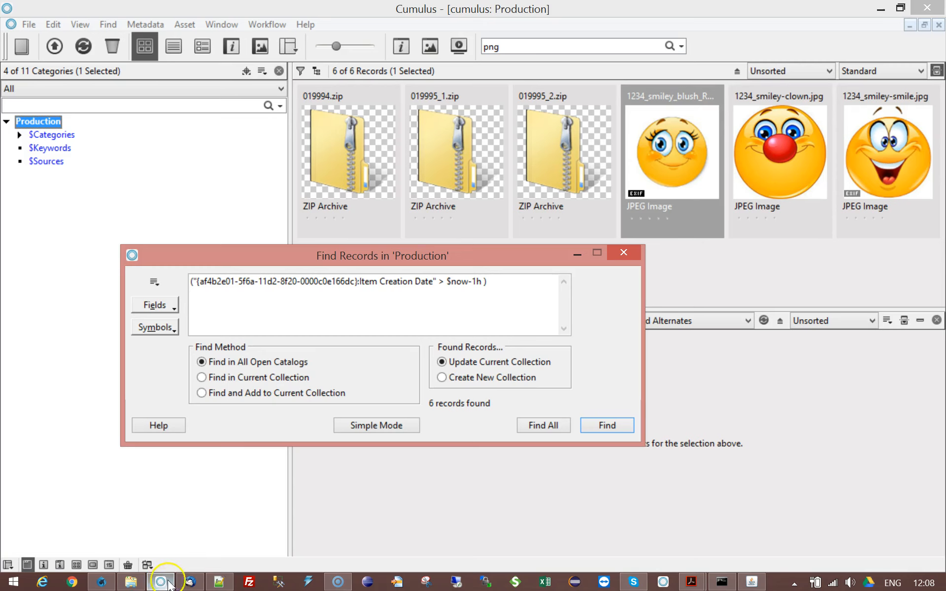
left_click(634, 253)
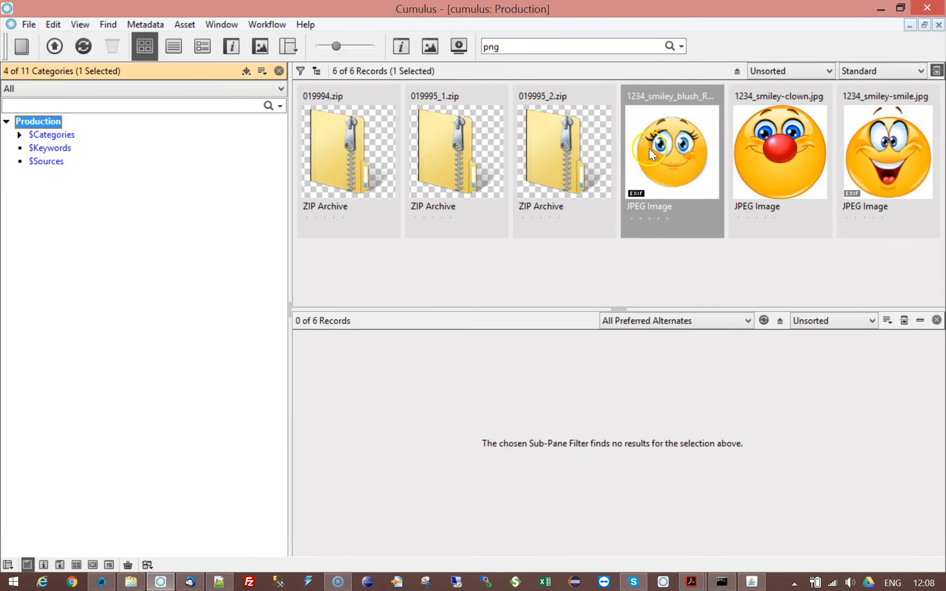
left_click(648, 149)
left_click(751, 153)
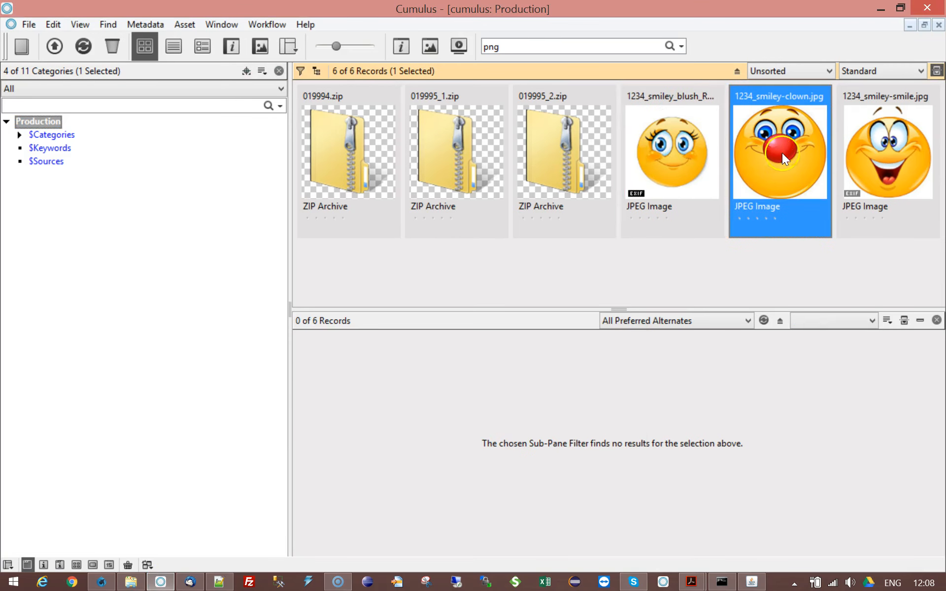
left_click(879, 155)
left_click(681, 160)
left_click(758, 159)
left_click(681, 209)
left_click(788, 206)
left_click(651, 235)
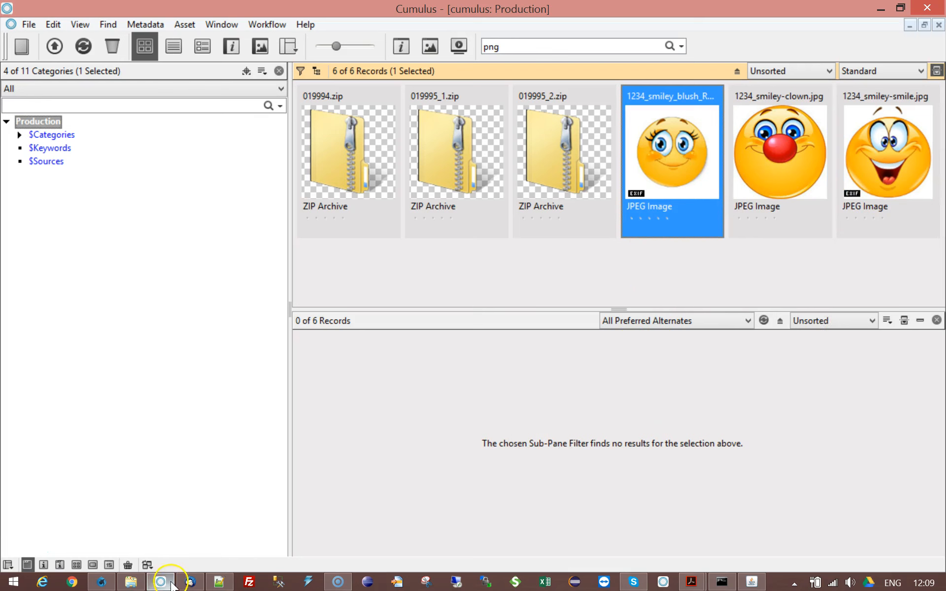
Step: Return to the server console and start the 5 - hotcollection-set-related-records workflow
left_click(102, 583)
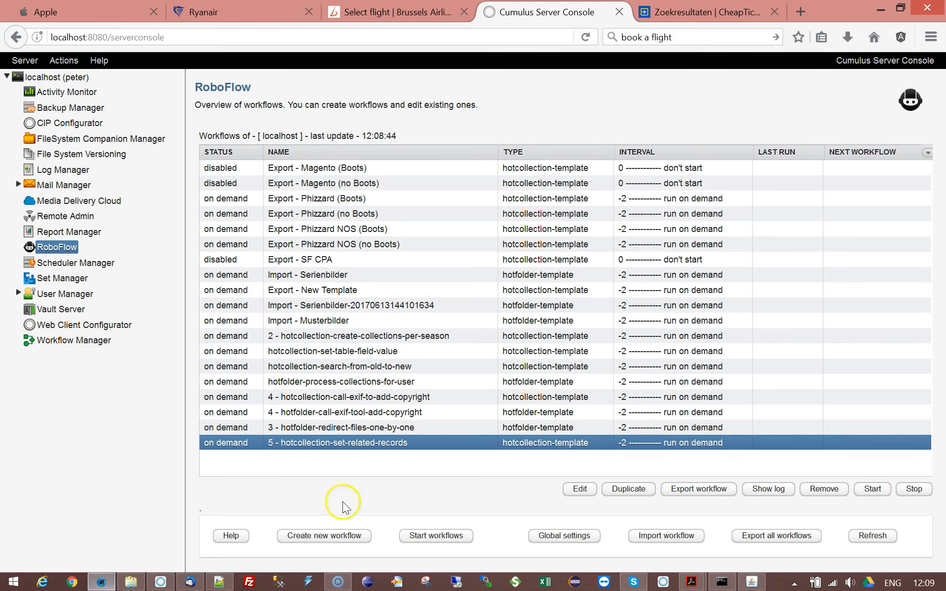
left_click(872, 490)
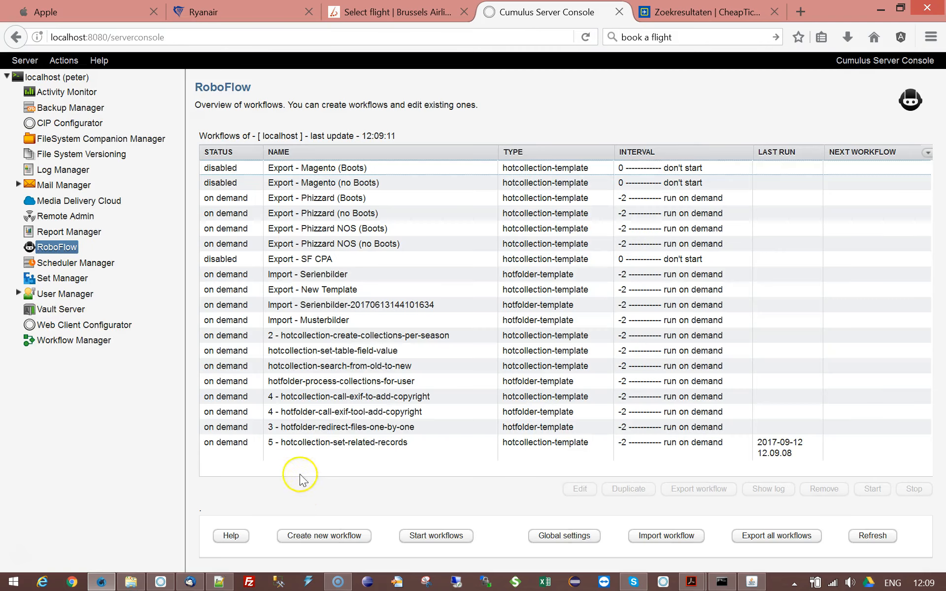
left_click(286, 442)
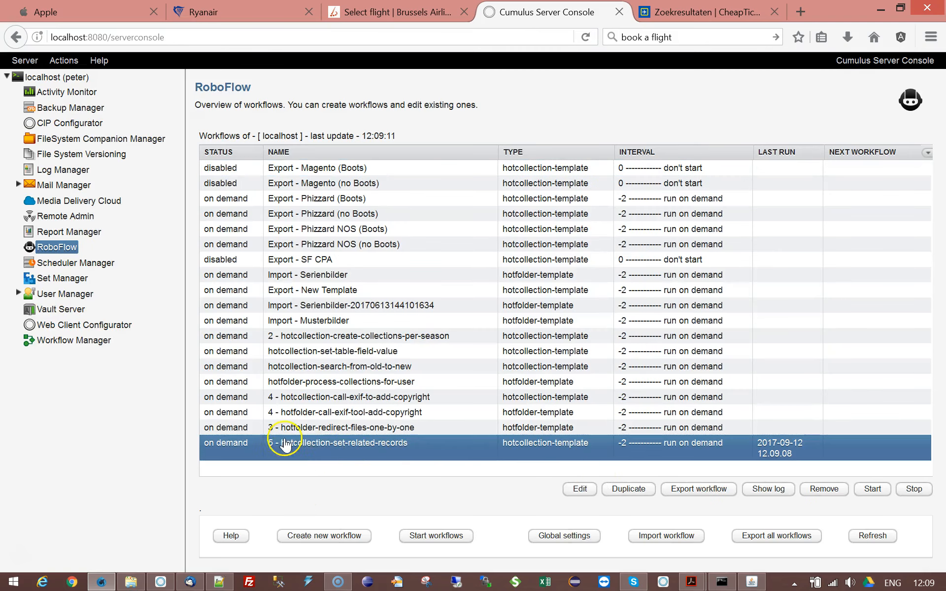
Step: Open the workflow's log and examine the slave query and slave records reported for the first record
left_click(767, 489)
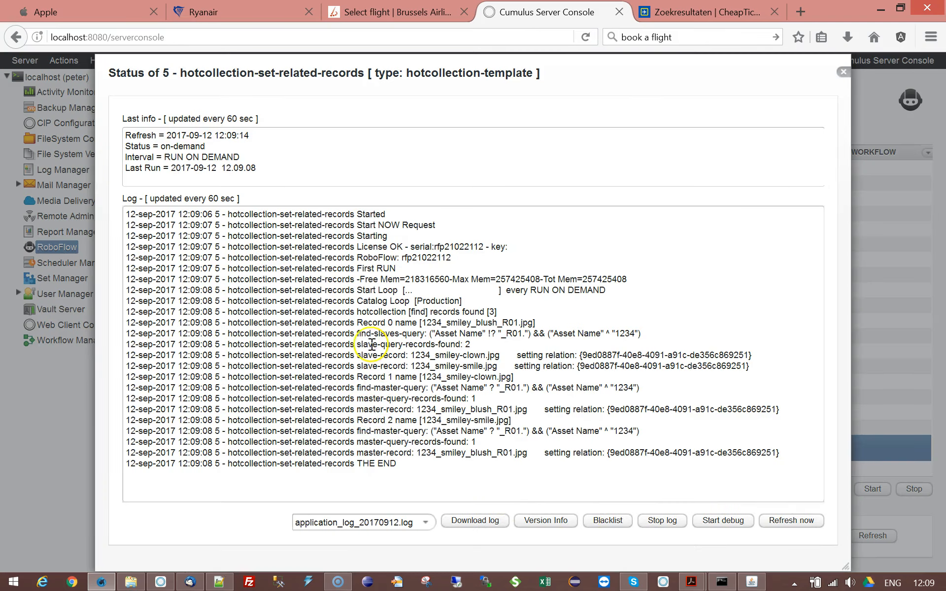
left_click_drag(420, 323, 527, 323)
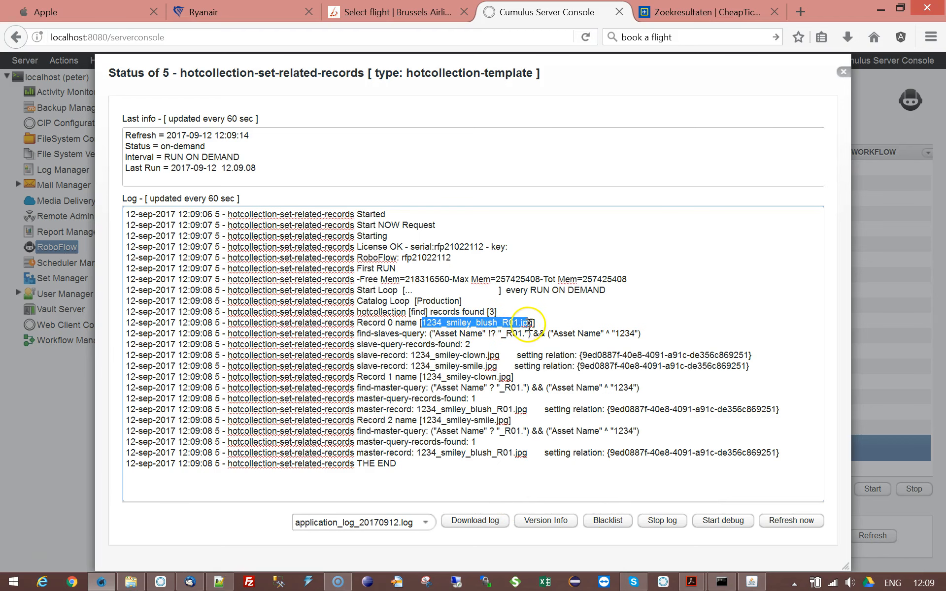
left_click(482, 334)
left_click_drag(356, 334, 425, 334)
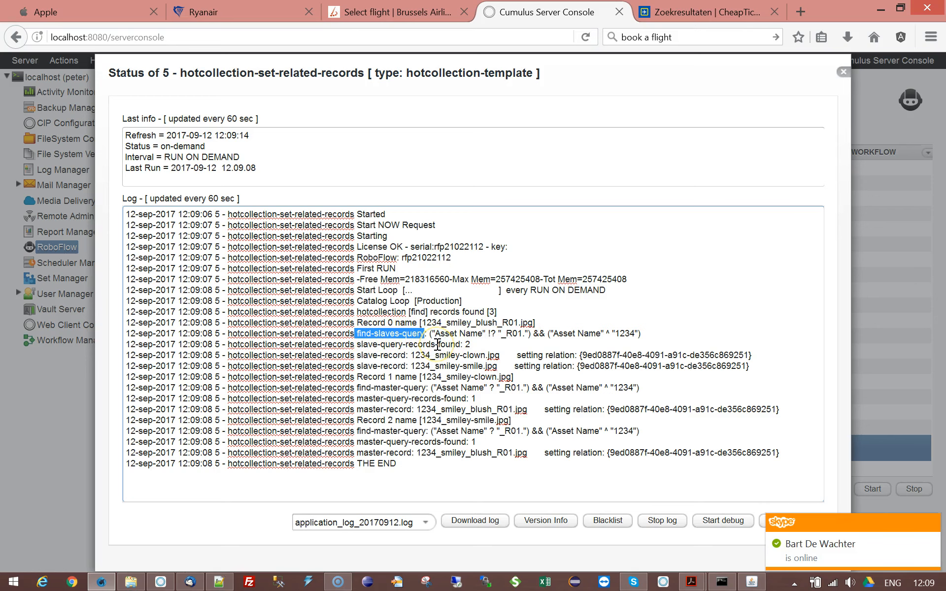
left_click(466, 344)
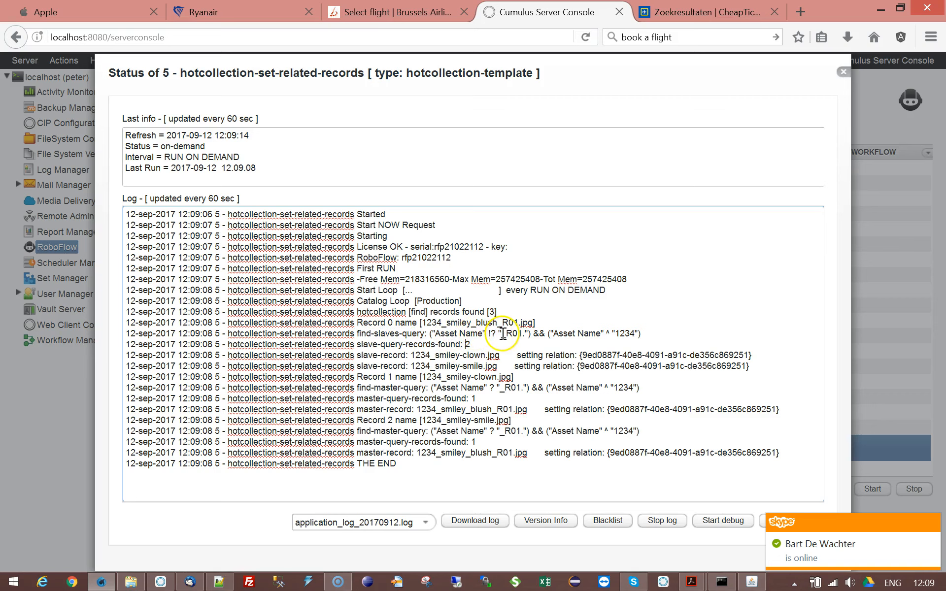
left_click_drag(506, 334, 638, 334)
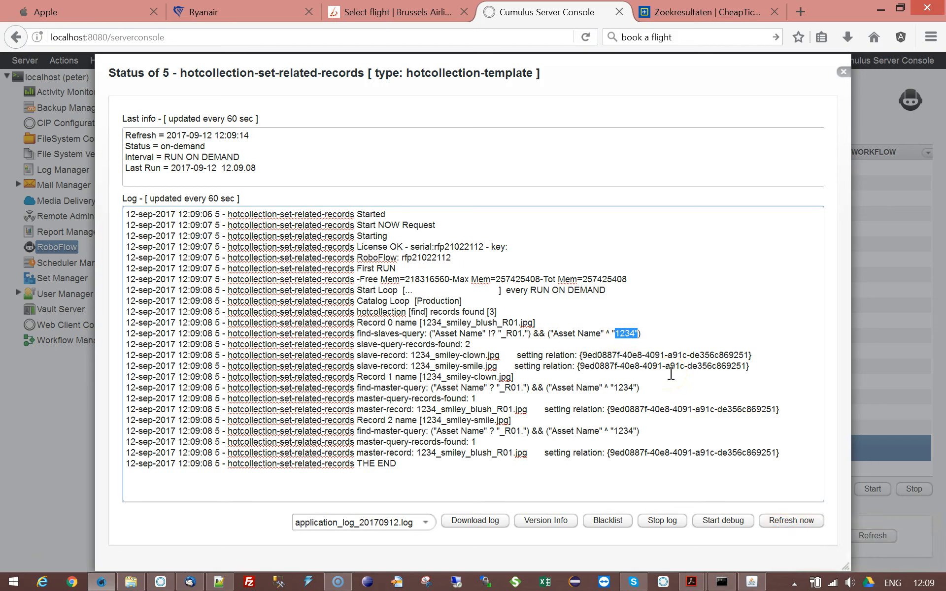
left_click_drag(422, 323, 440, 323)
left_click(463, 344)
left_click_drag(357, 354, 761, 366)
left_click(763, 366)
left_click_drag(411, 366, 429, 366)
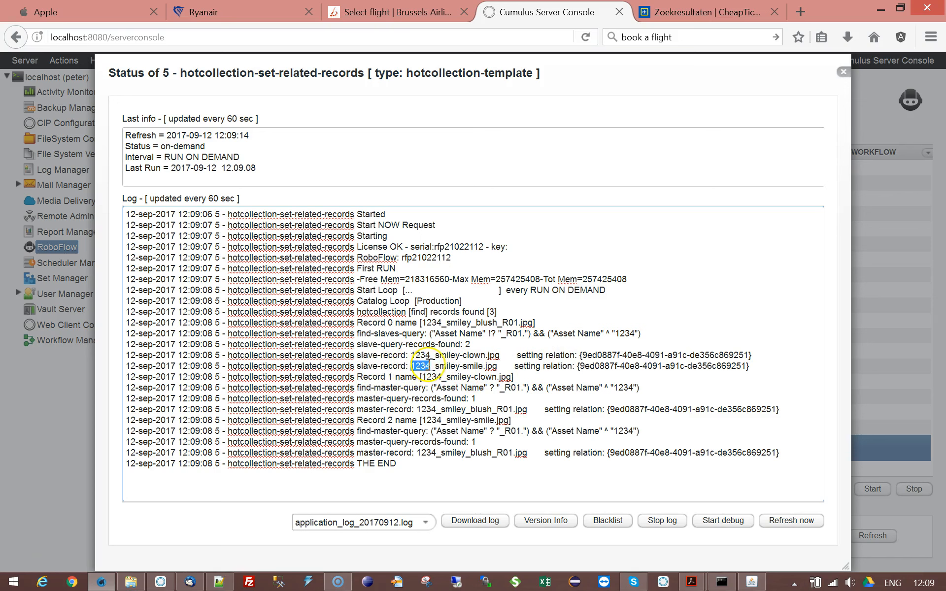
Step: Examine the log's master-query entries and the relations set for the remaining records
left_click(435, 366)
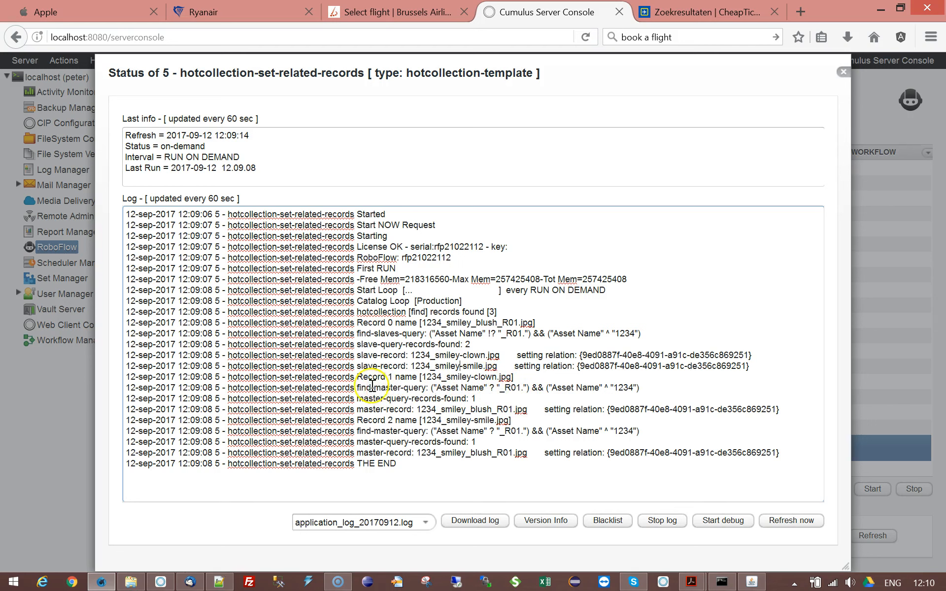
left_click_drag(359, 388, 424, 388)
left_click(425, 387)
left_click_drag(355, 388, 644, 387)
left_click(462, 398)
left_click(646, 388)
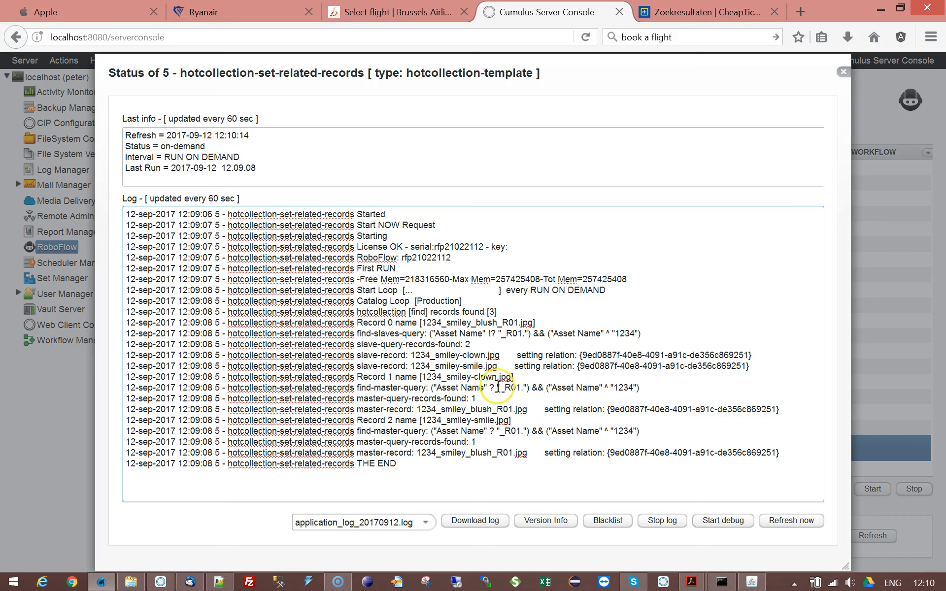
left_click_drag(497, 388, 521, 387)
left_click(507, 431)
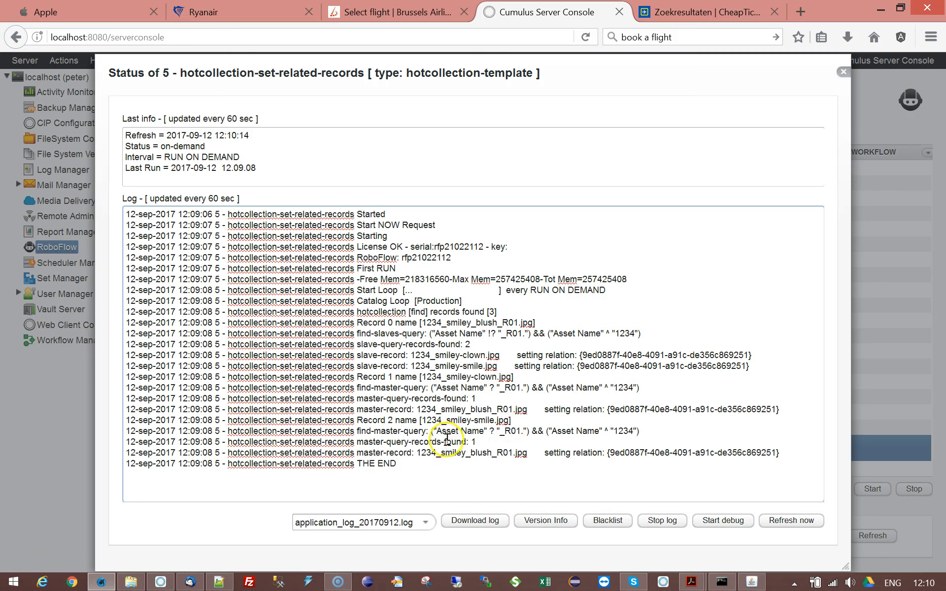
left_click_drag(480, 398, 453, 398)
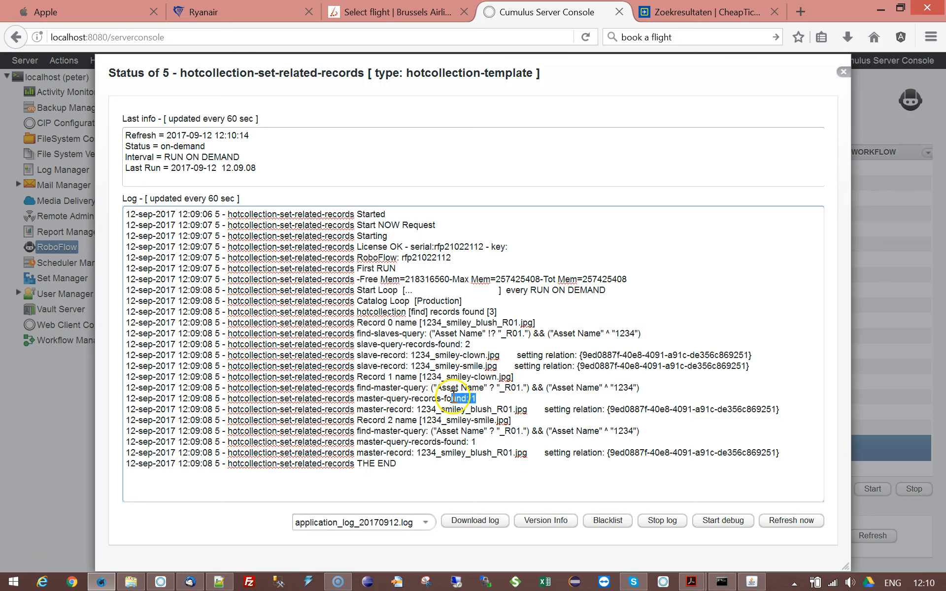
left_click_drag(368, 409, 808, 408)
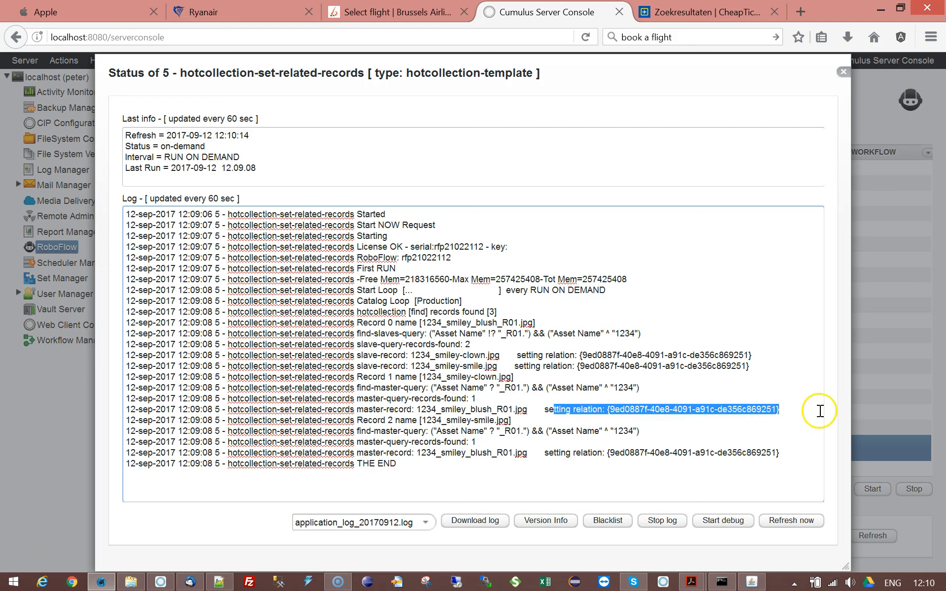
left_click(810, 408)
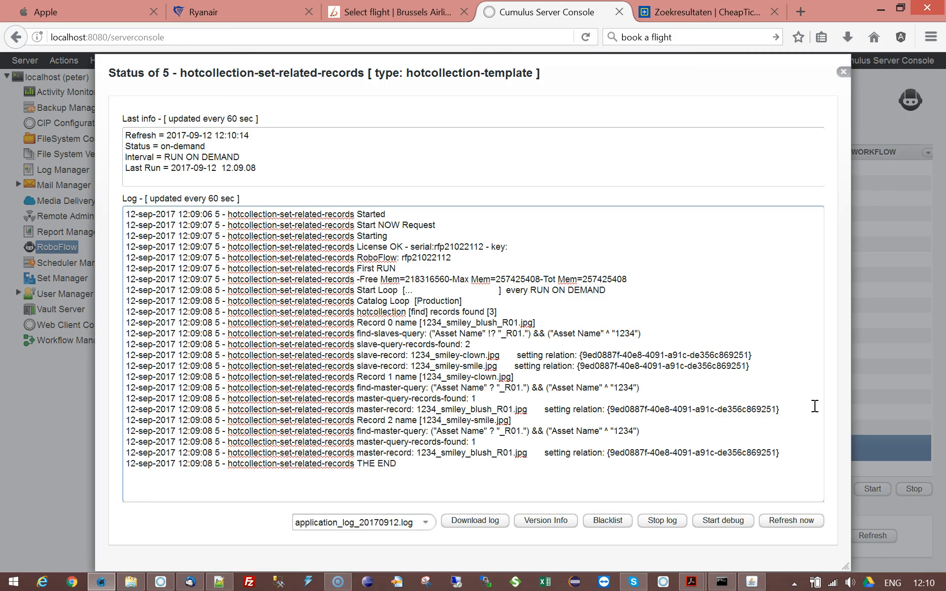
left_click_drag(400, 365, 507, 365)
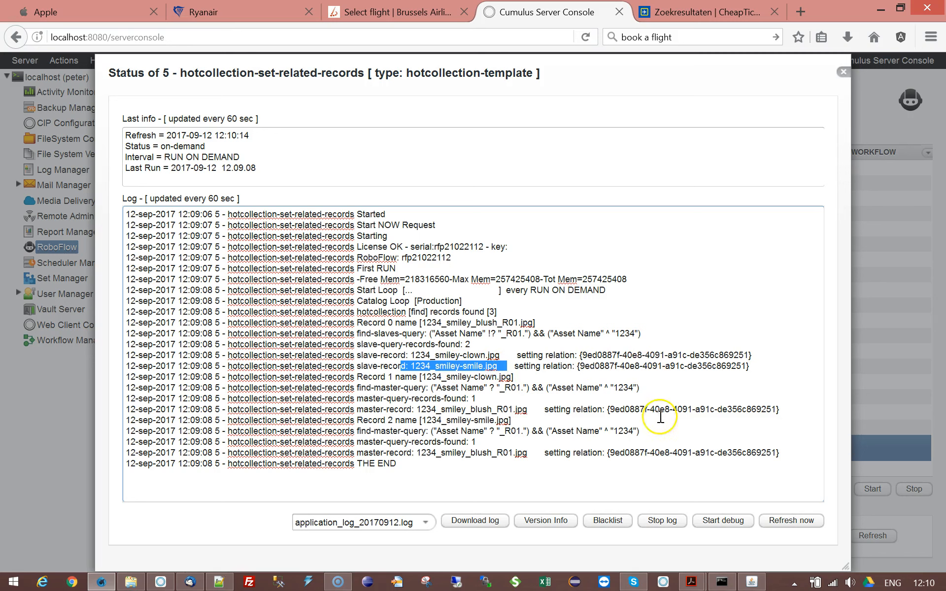
left_click(542, 409)
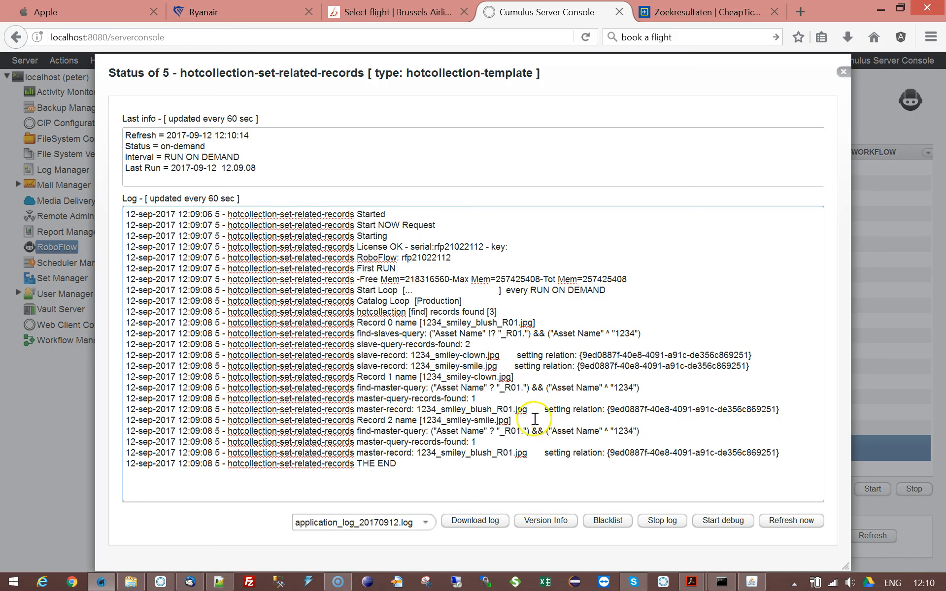
left_click_drag(446, 430, 537, 430)
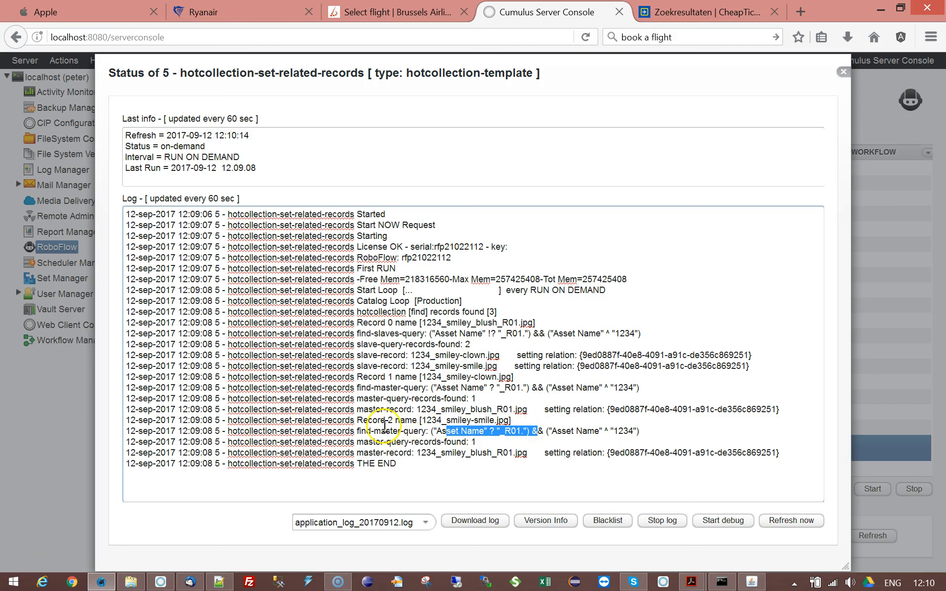
left_click_drag(422, 419, 509, 420)
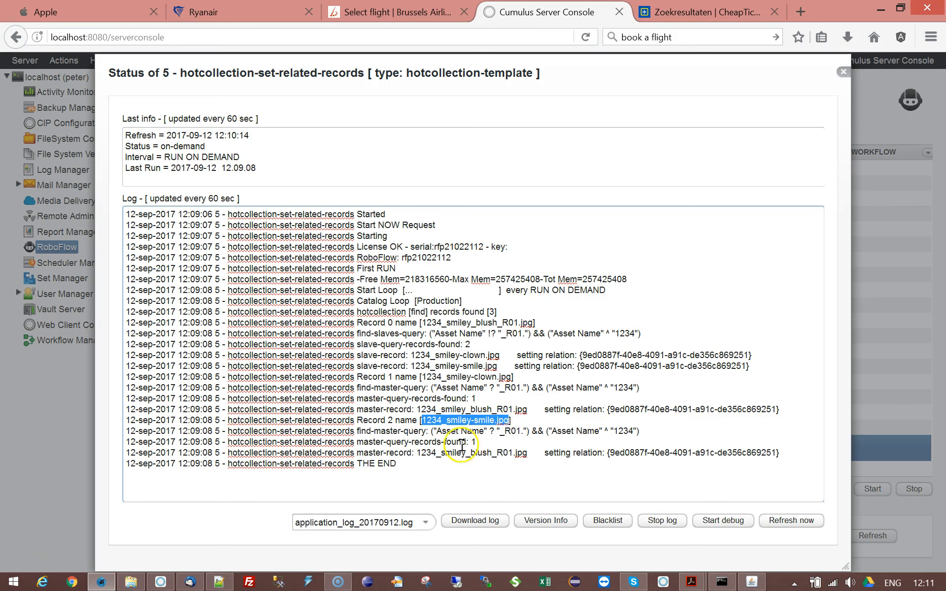
left_click(462, 446)
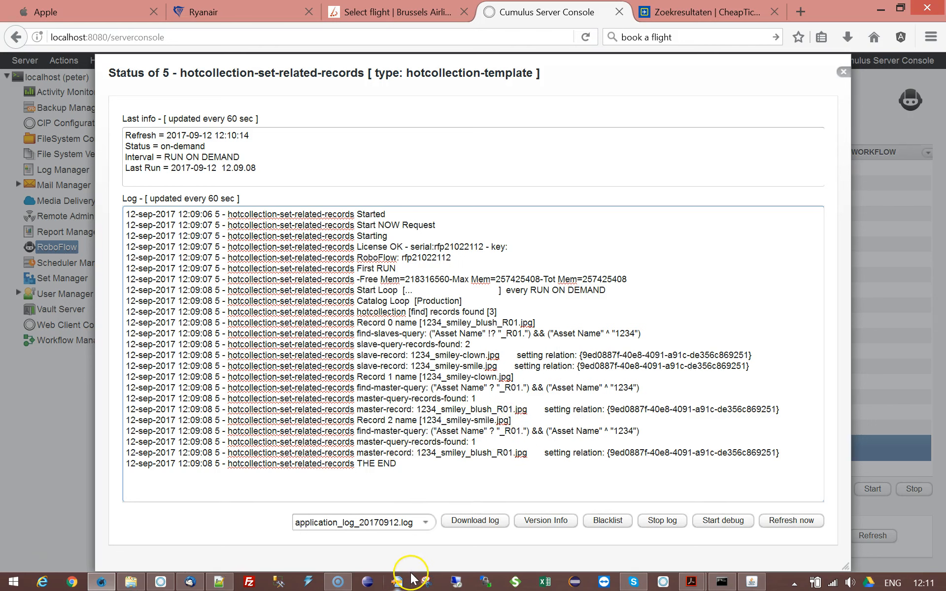
Step: Switch to Cumulus and check the alternates shown for each smiley image in the sub-pane
left_click(161, 581)
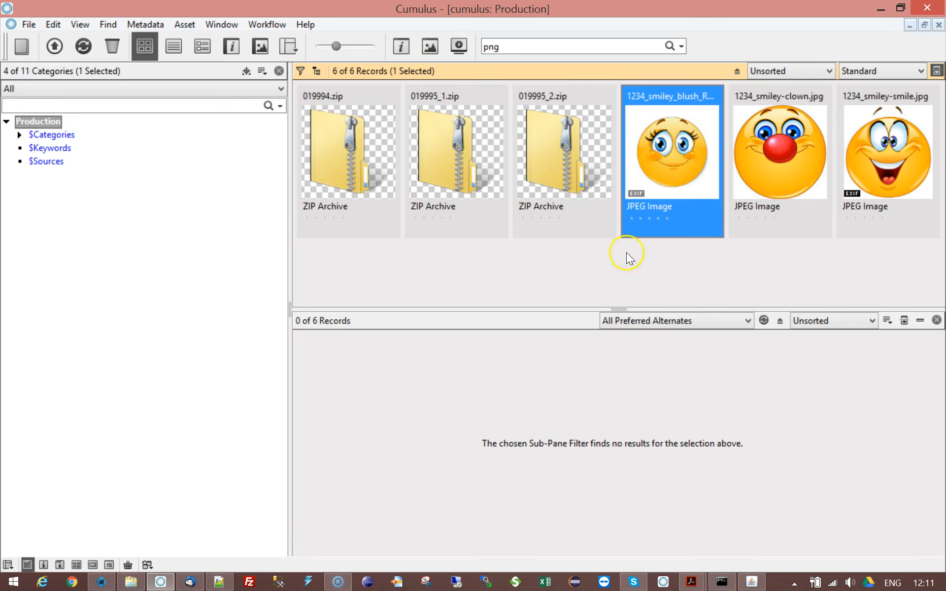
left_click(574, 135)
left_click(648, 135)
left_click(791, 214)
left_click(856, 190)
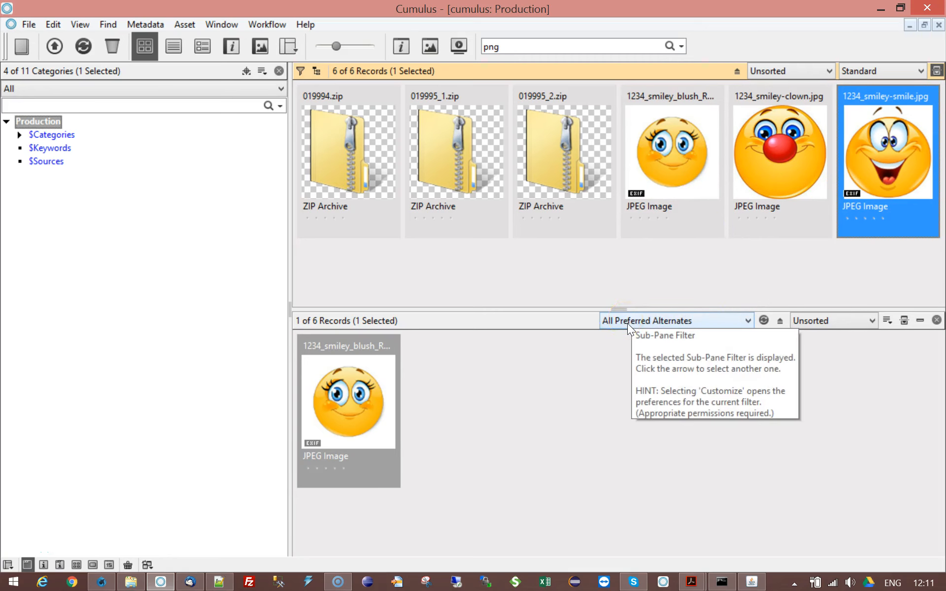
left_click(783, 177)
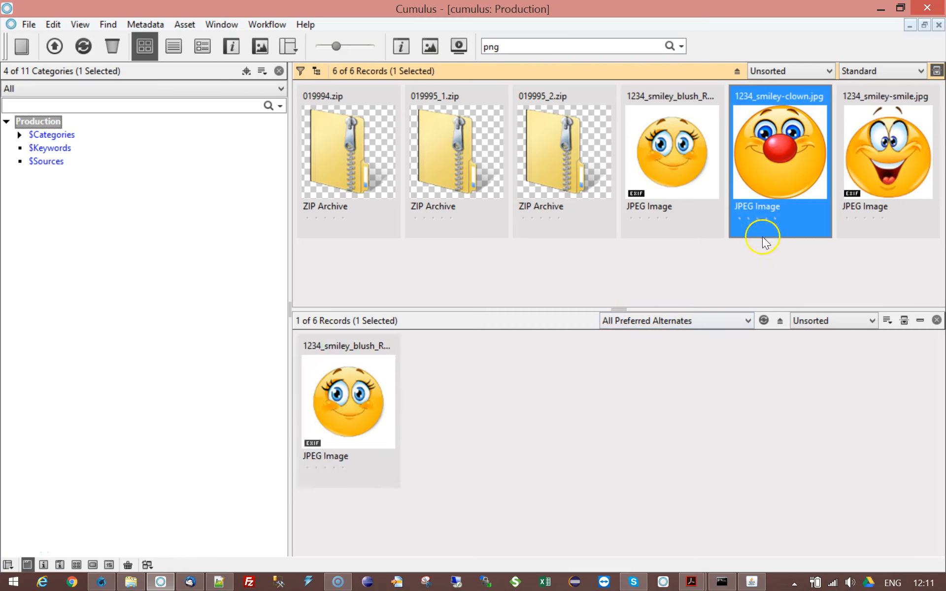
left_click(850, 190)
left_click(794, 187)
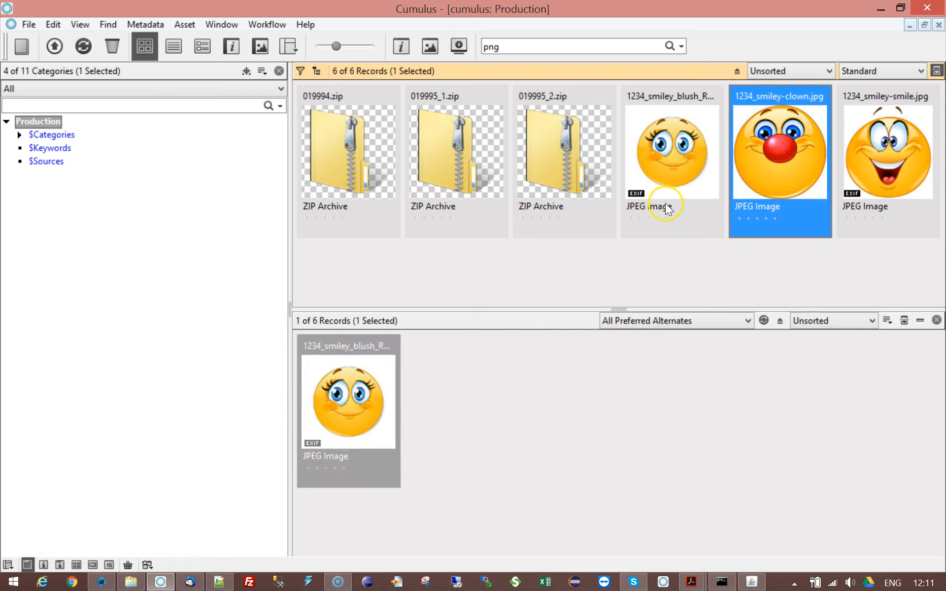
left_click(665, 203)
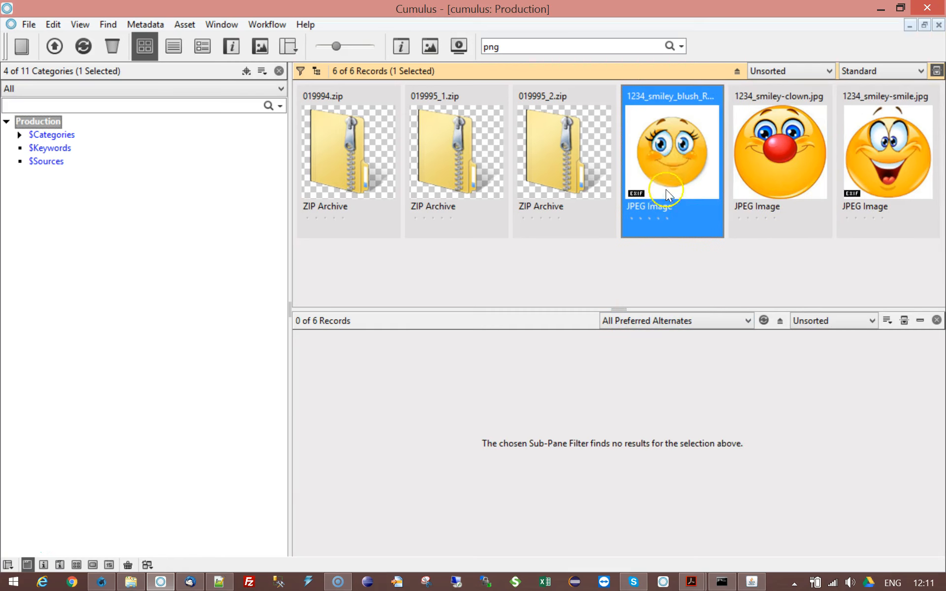
left_click(741, 144)
left_click(848, 148)
left_click(654, 156)
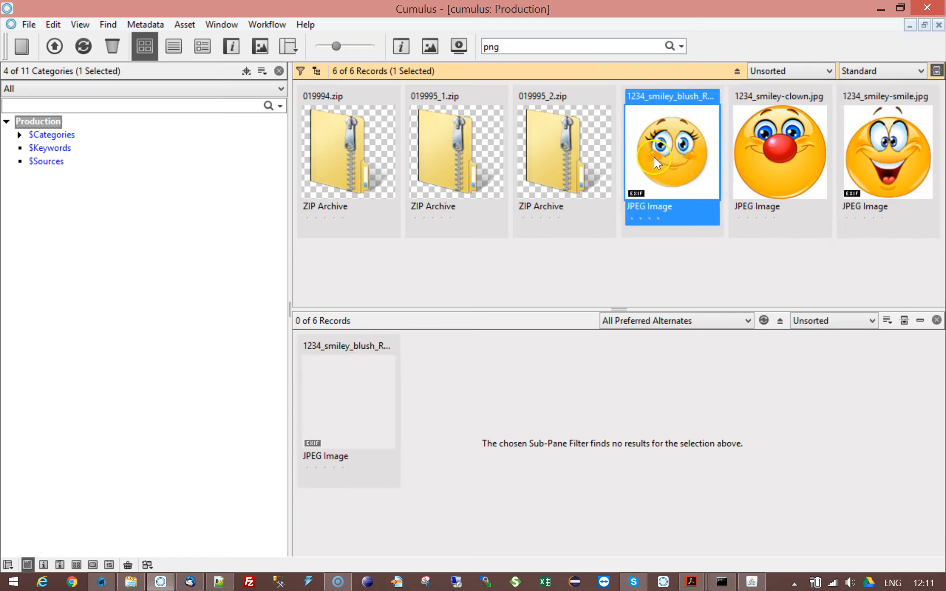
left_click(732, 155)
left_click(891, 156)
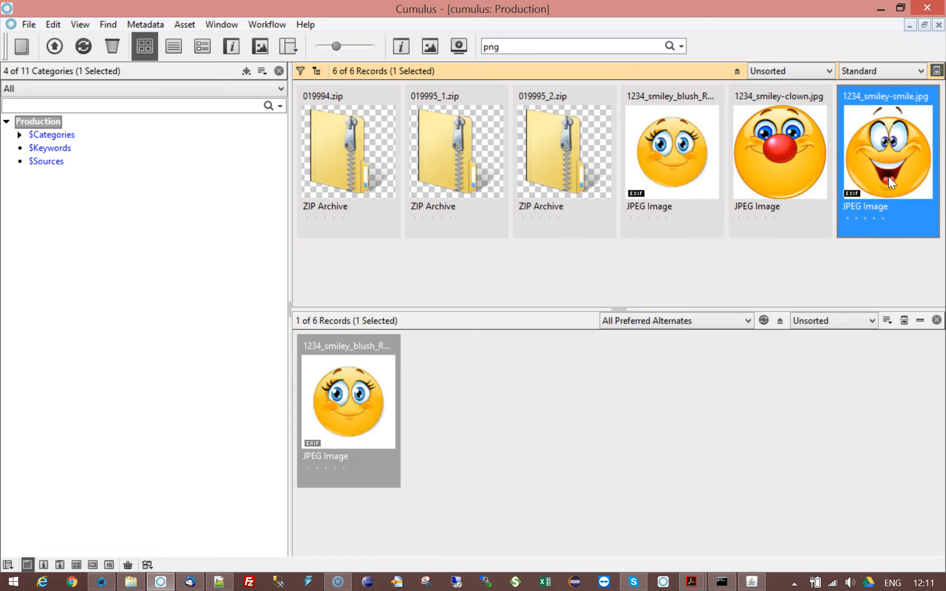
left_click(679, 179)
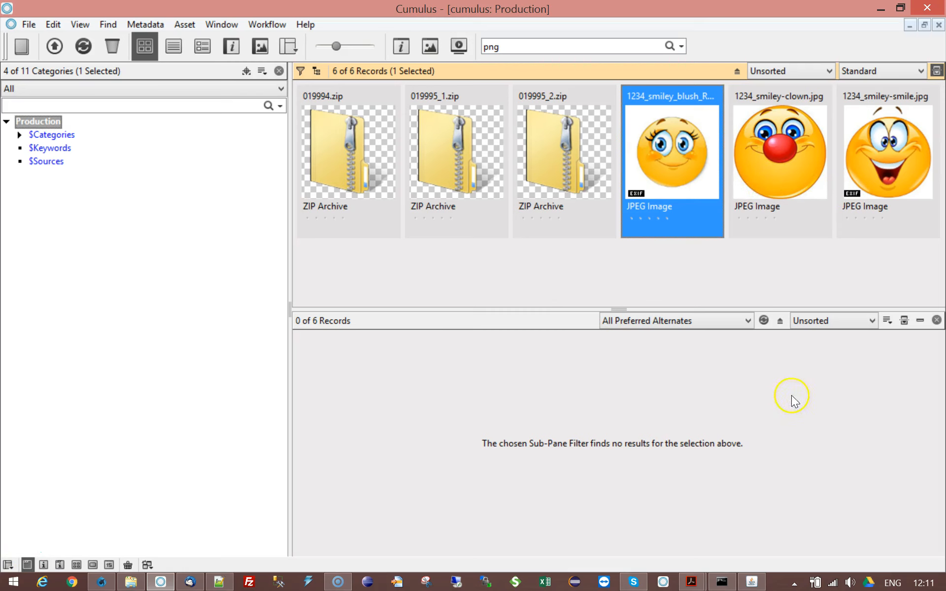
Step: Set the sub-pane filter to All Alternates and view the alternates of the blush smiley record
left_click(747, 320)
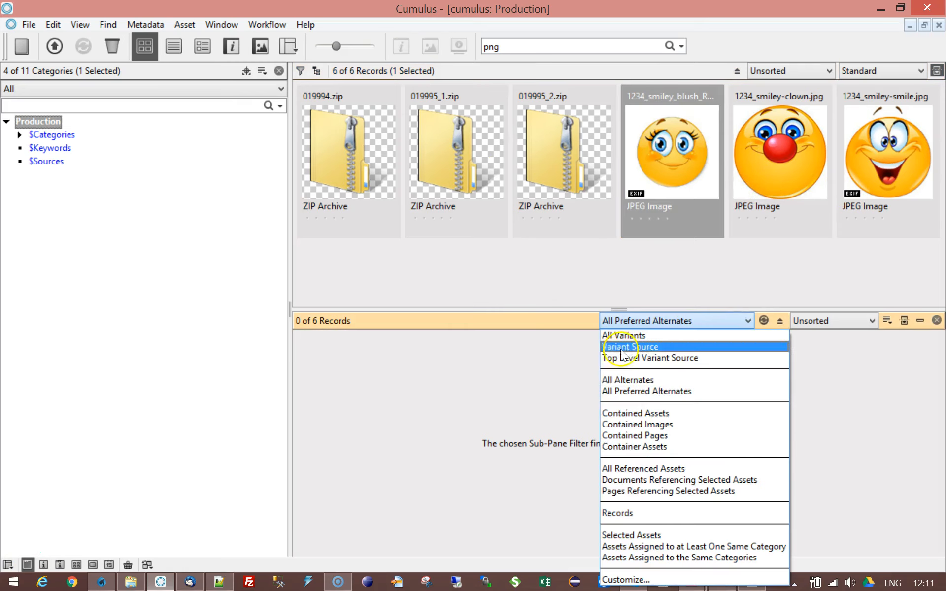
left_click(629, 380)
left_click(643, 168)
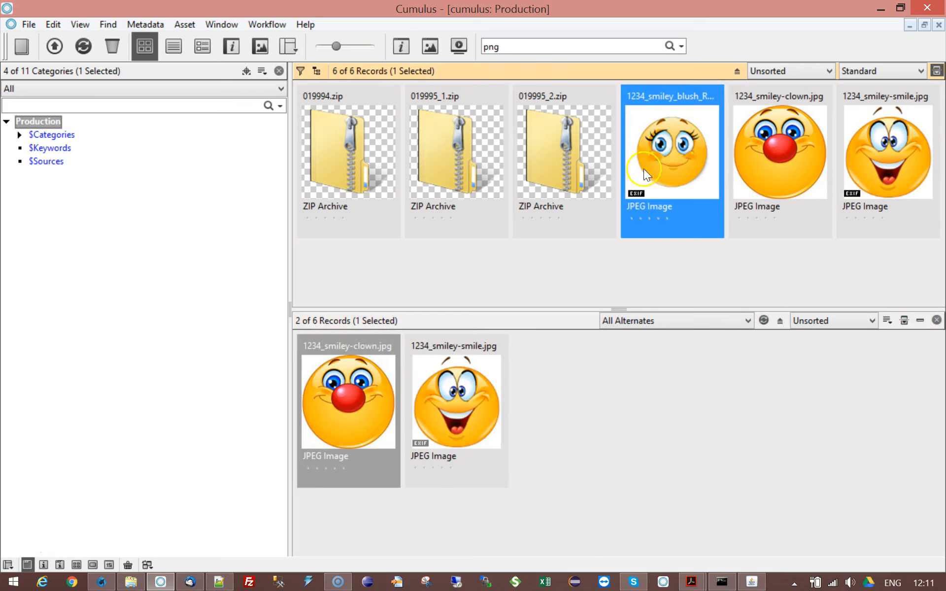
left_click(341, 424)
left_click(487, 428)
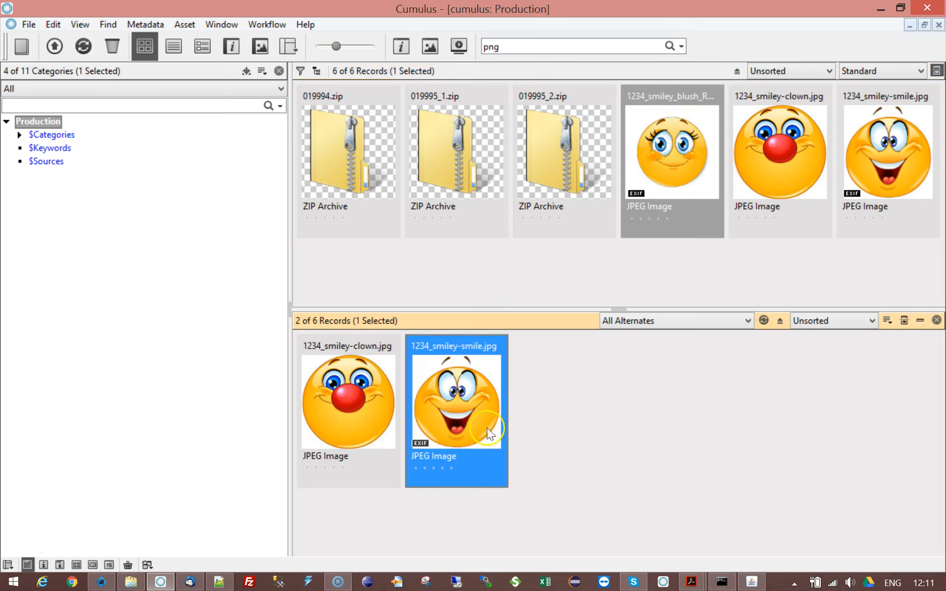
Step: Select the clown and smile smiley records in turn to examine their alternates in the sub-pane
left_click(383, 421)
left_click(806, 148)
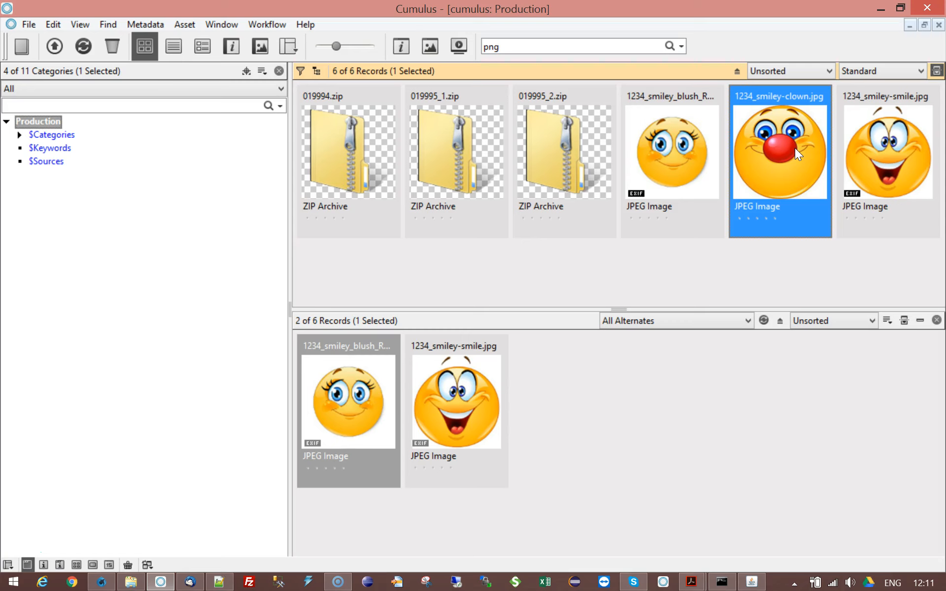
left_click(845, 153)
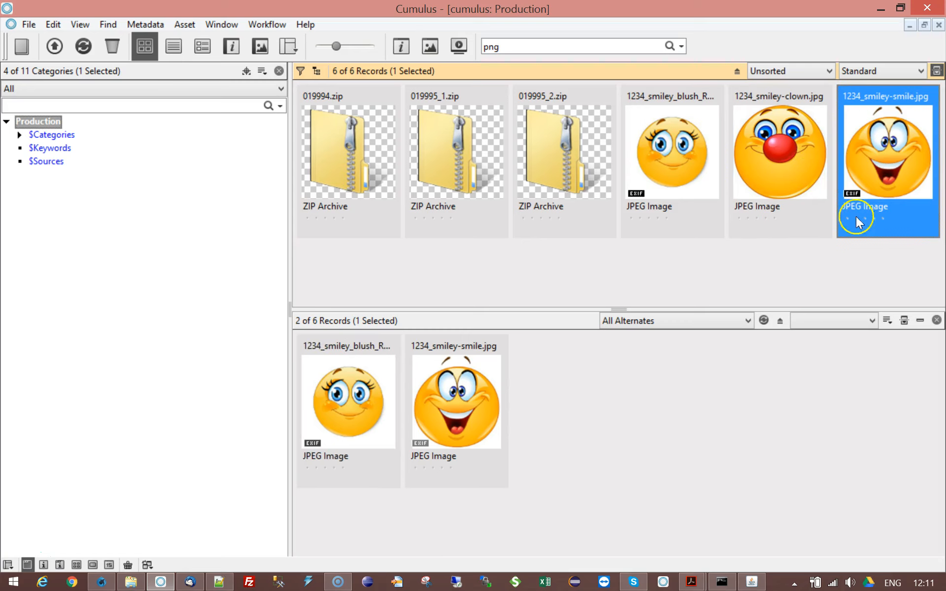
left_click(361, 392)
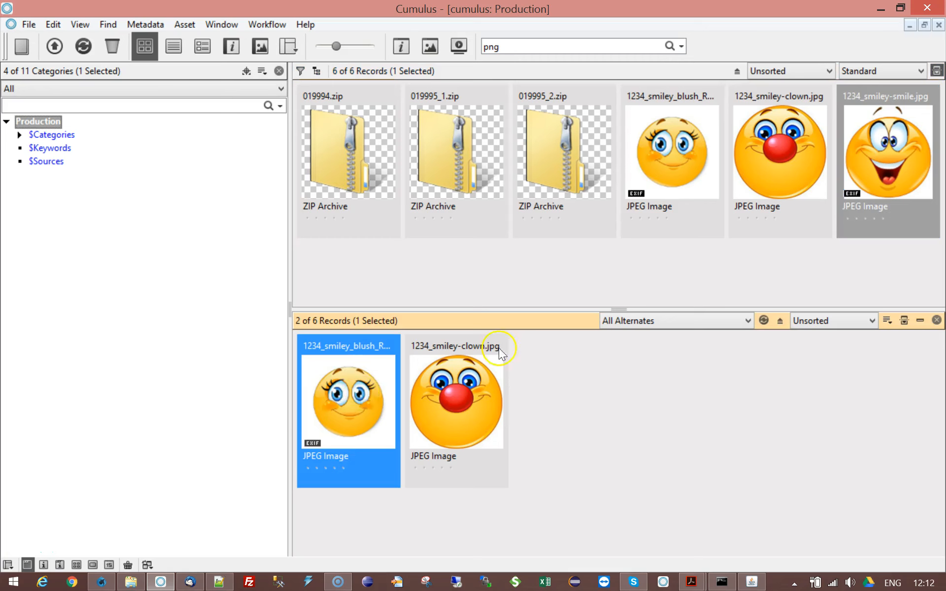
left_click(790, 155)
left_click(690, 164)
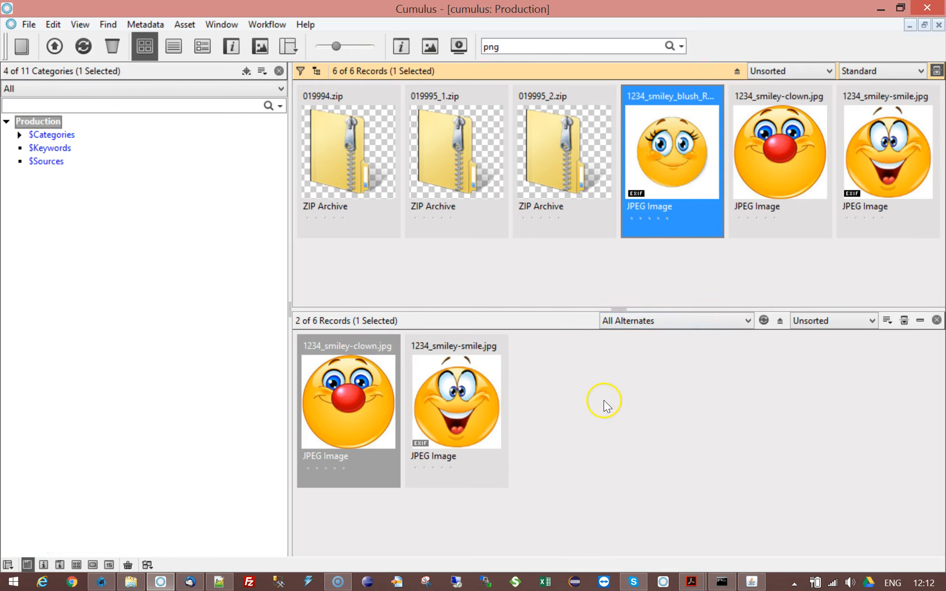
Step: Review the sub-pane filter options and reselect the blush and clown smiley records to recheck their alternates
left_click(747, 321)
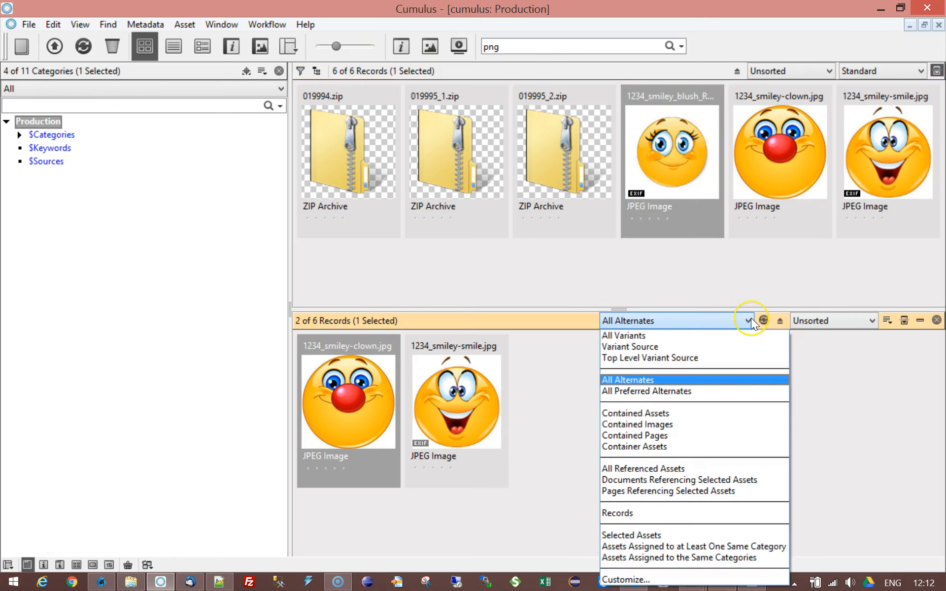
left_click(529, 373)
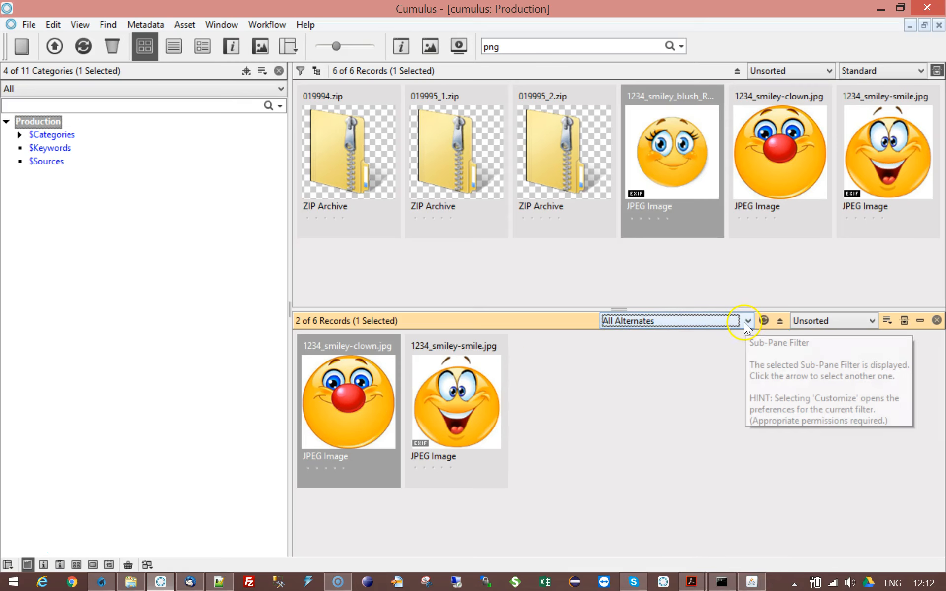
left_click(339, 398)
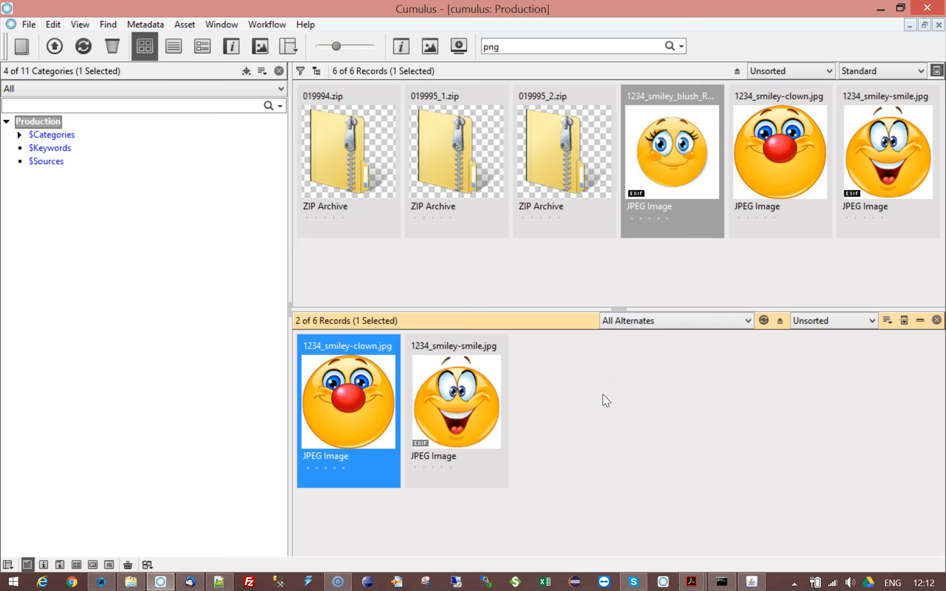
left_click(666, 152)
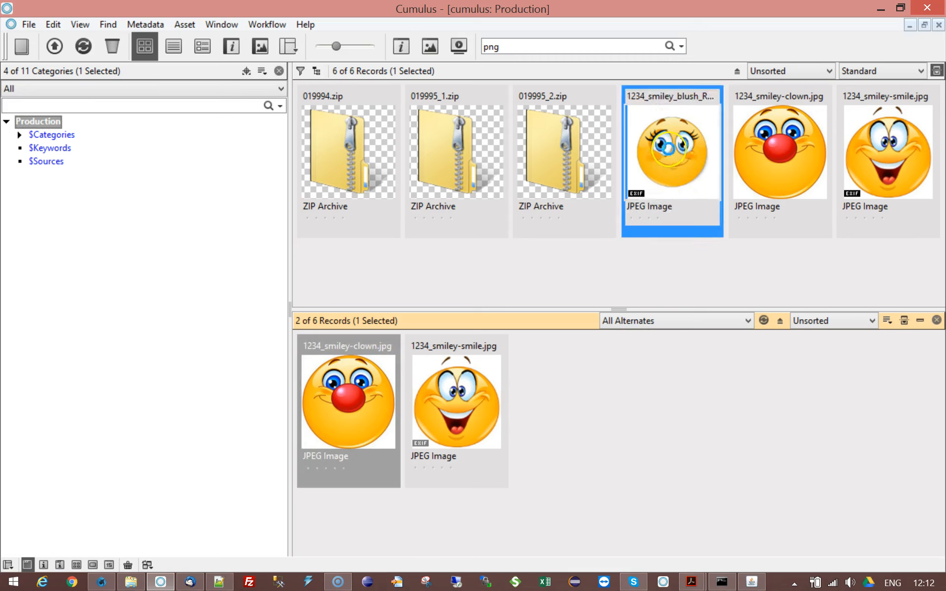
left_click(791, 153)
left_click(702, 164)
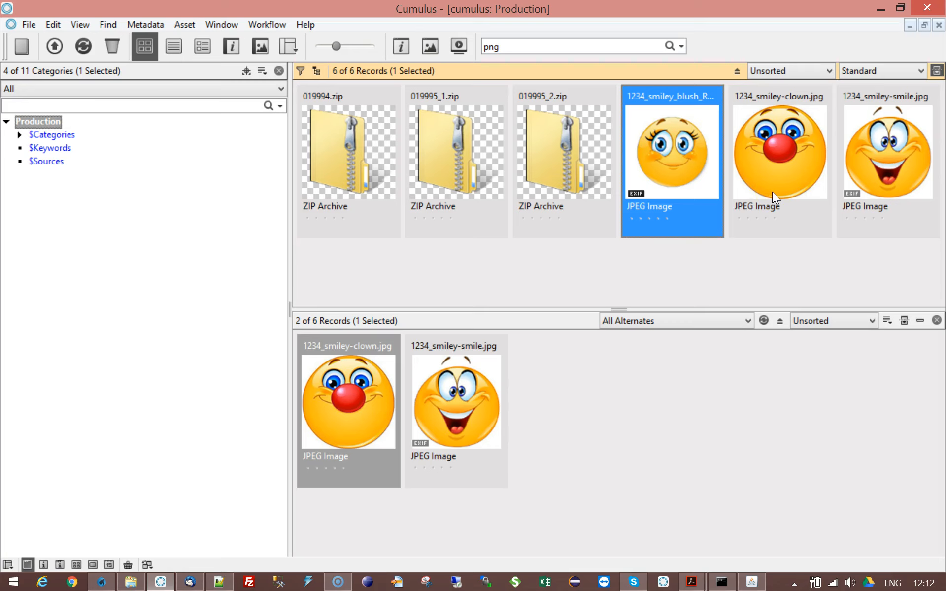
left_click(715, 183)
Step: Close the workflow log in the server console and open the workflow's action script for records
left_click(101, 581)
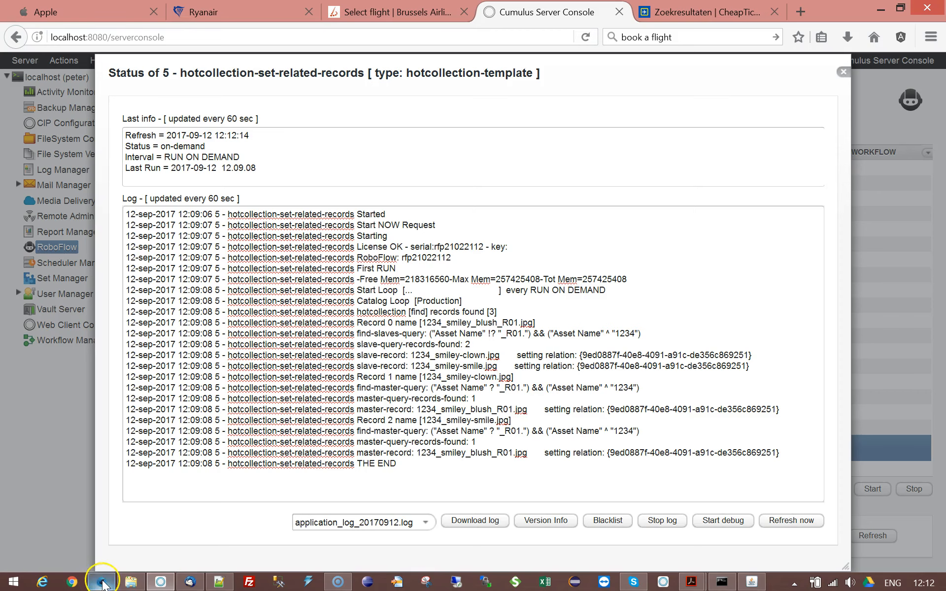
left_click(843, 72)
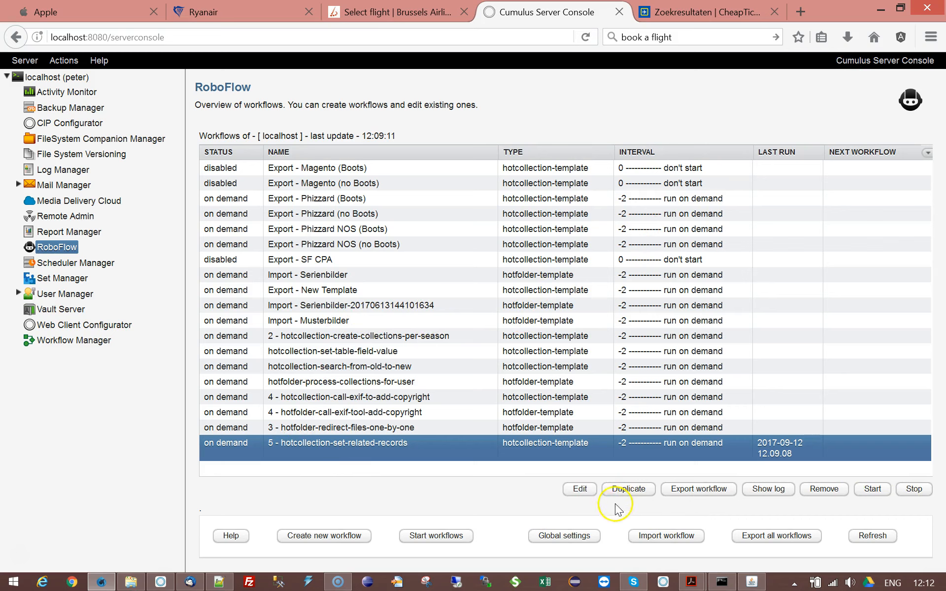
double_click(487, 449)
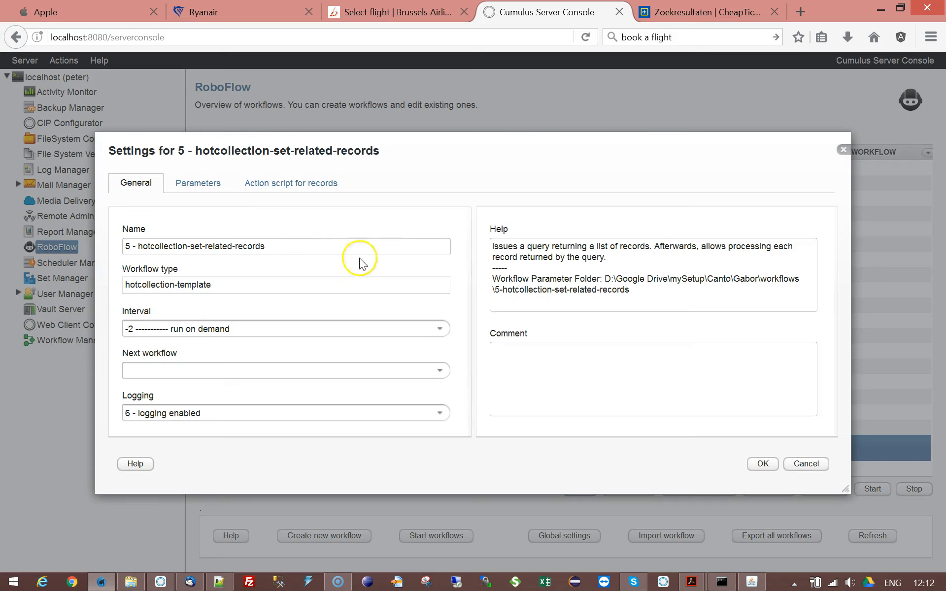
left_click(281, 184)
left_click_drag(348, 151, 285, 80)
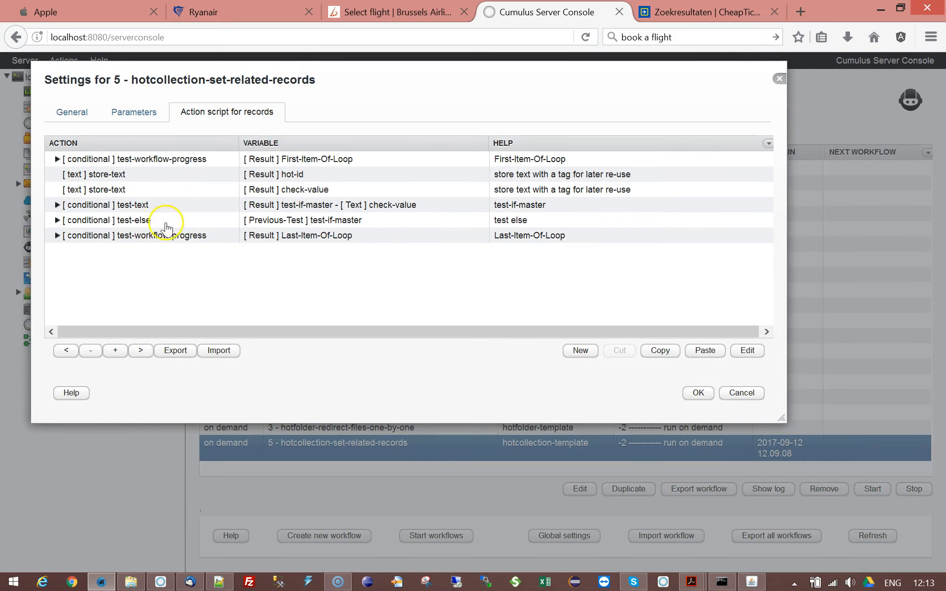
left_click(57, 158)
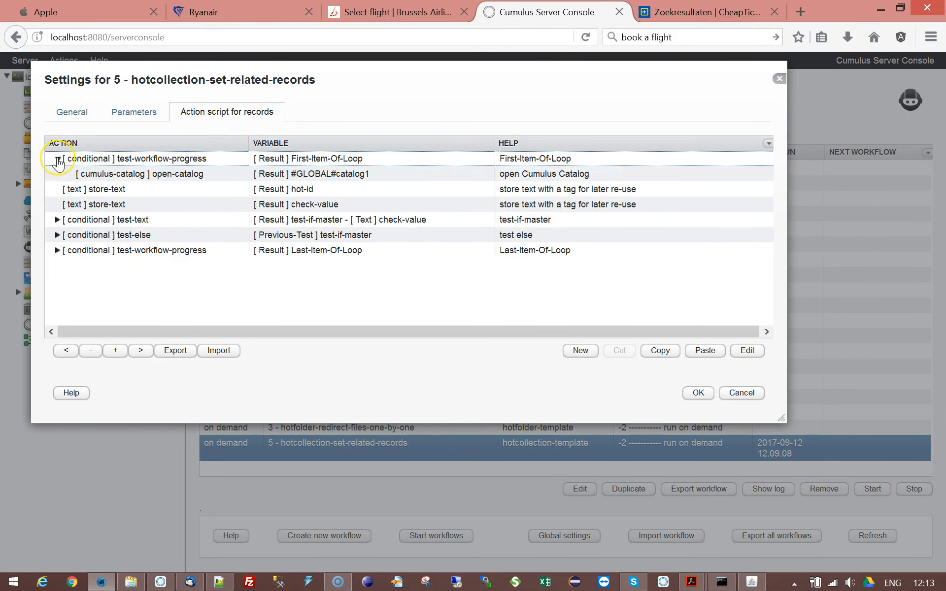
Step: Compare the workflow's Parameters with the open-catalog and store-text actions in the action script
left_click(133, 117)
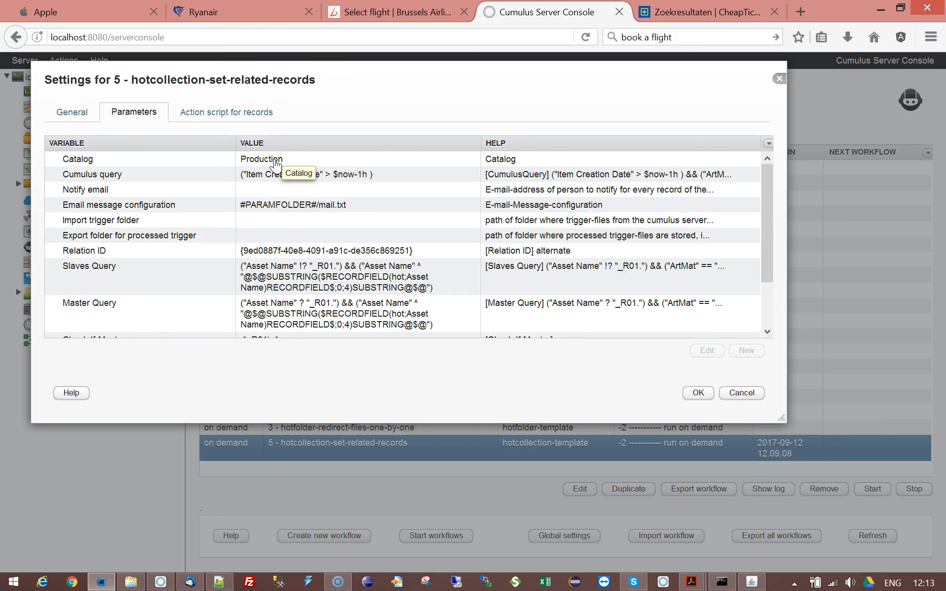
left_click(227, 113)
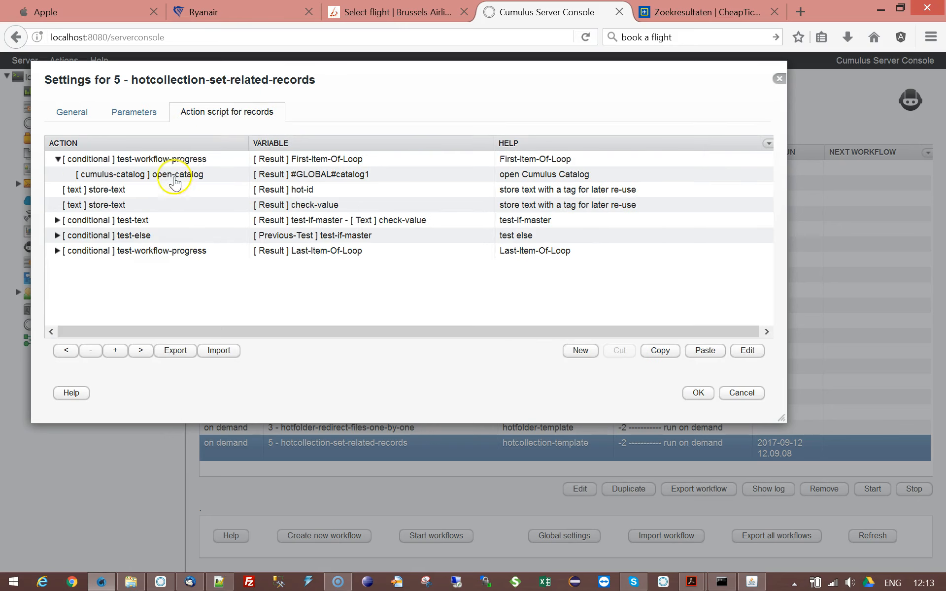
left_click(173, 174)
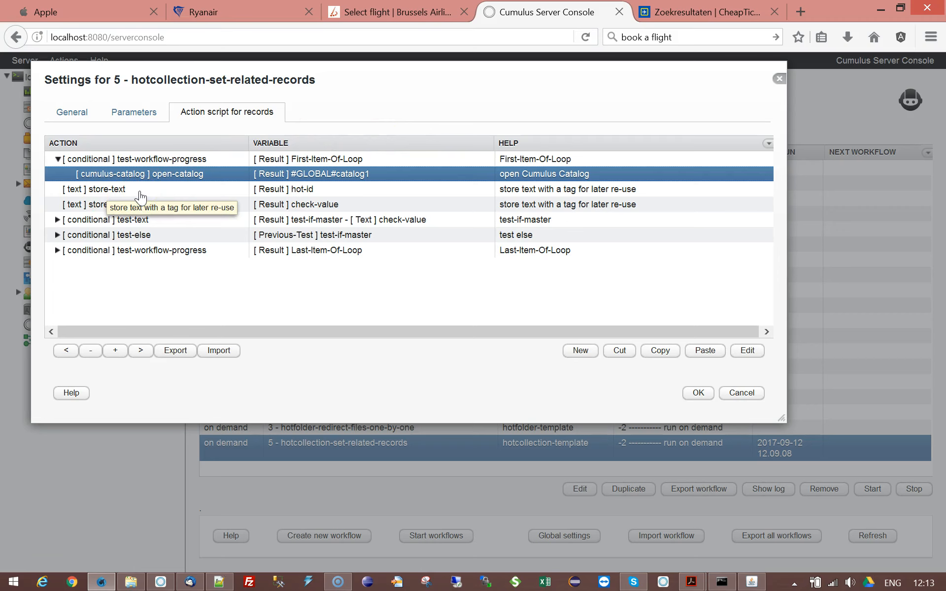
left_click(180, 193)
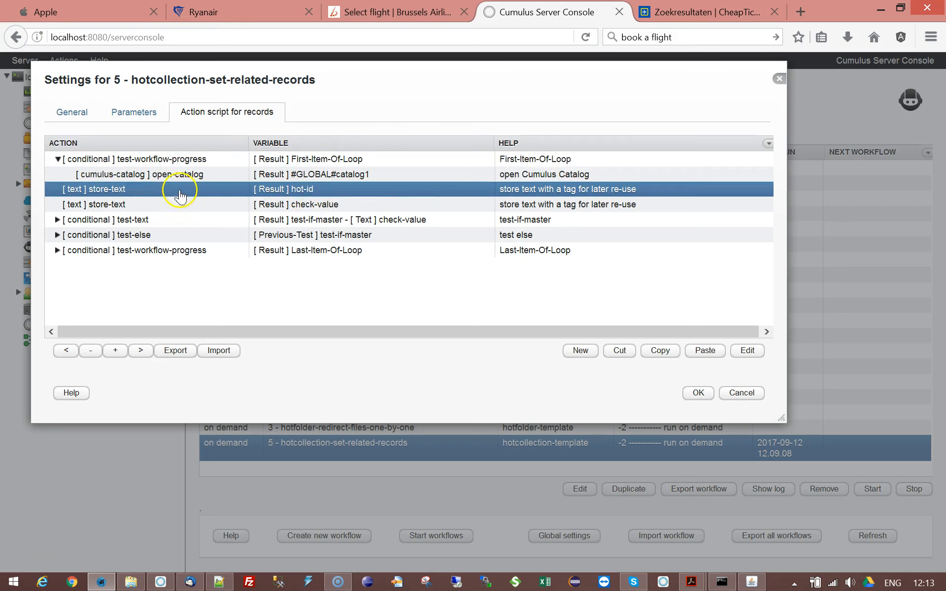
left_click(140, 202)
left_click(141, 191)
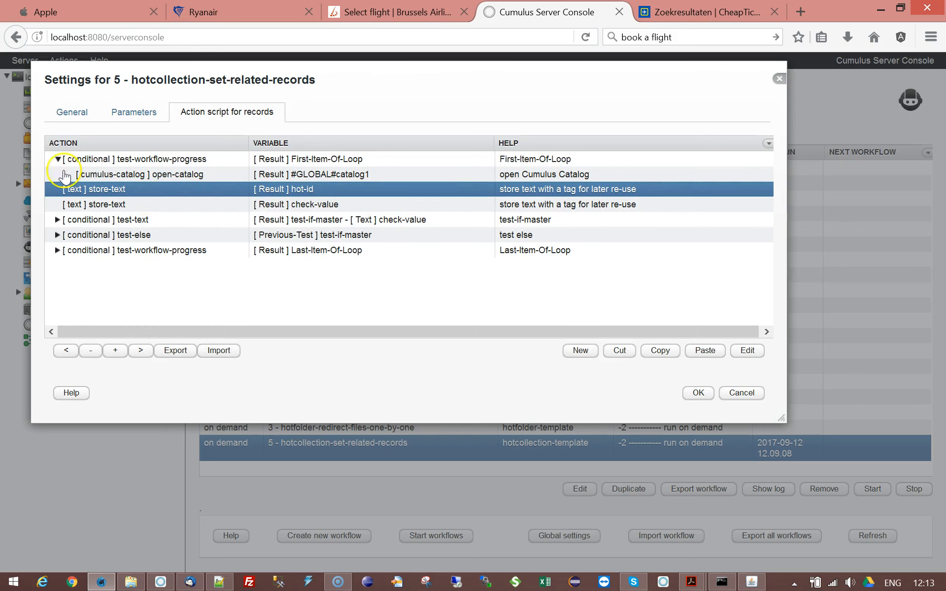
Step: Inspect the check-value store-text action and the Check-If-Master parameters of the workflow
left_click(58, 158)
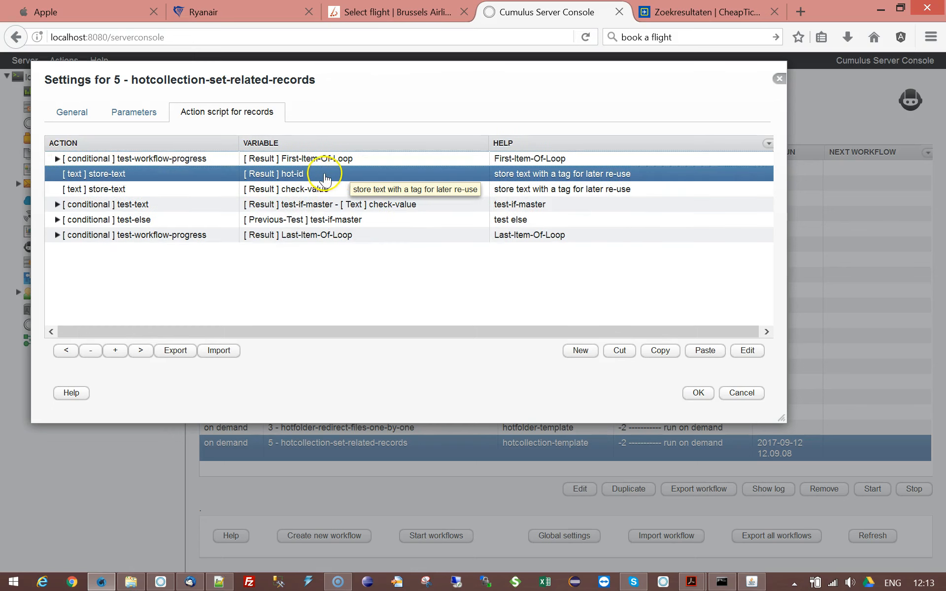
left_click(157, 191)
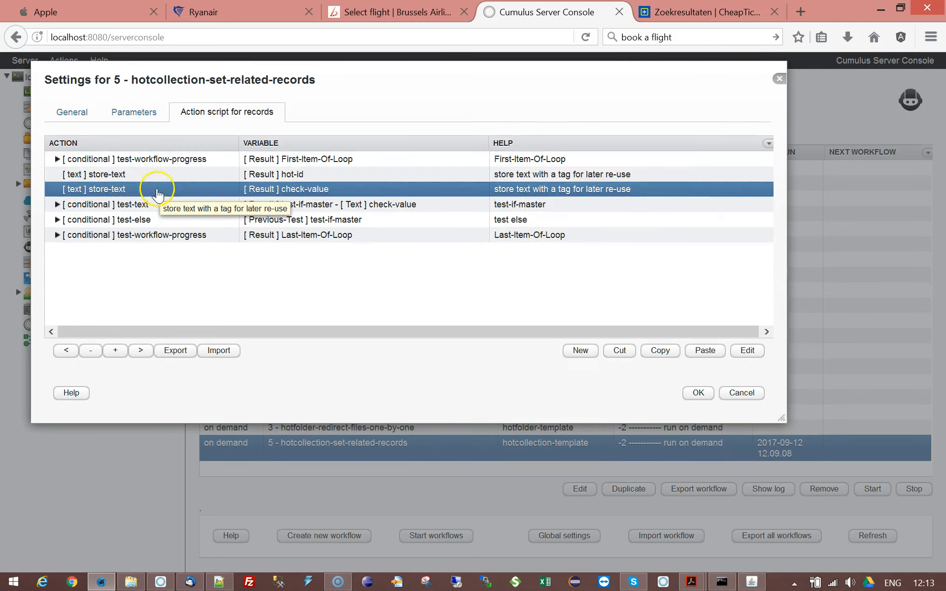
double_click(157, 191)
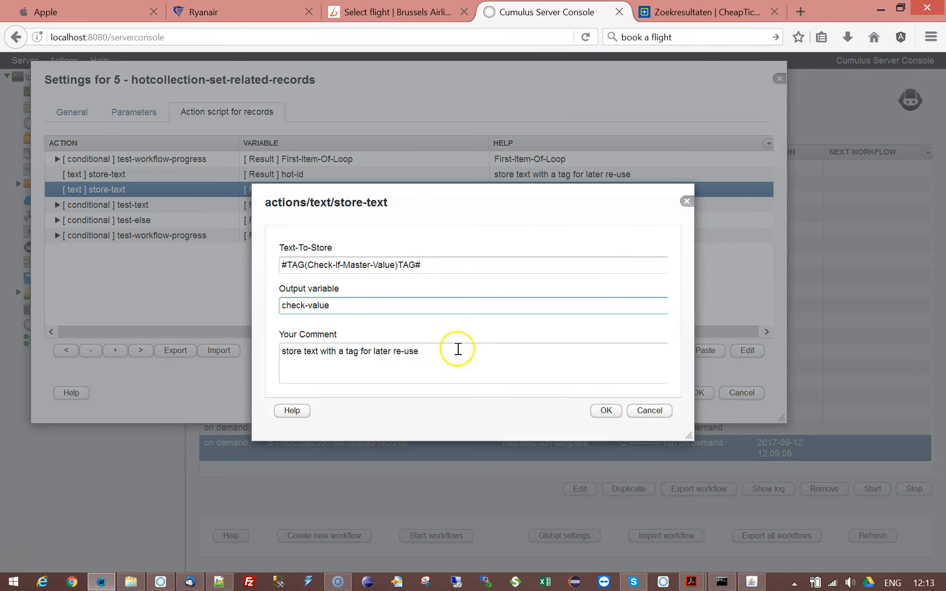
left_click(646, 423)
left_click(148, 114)
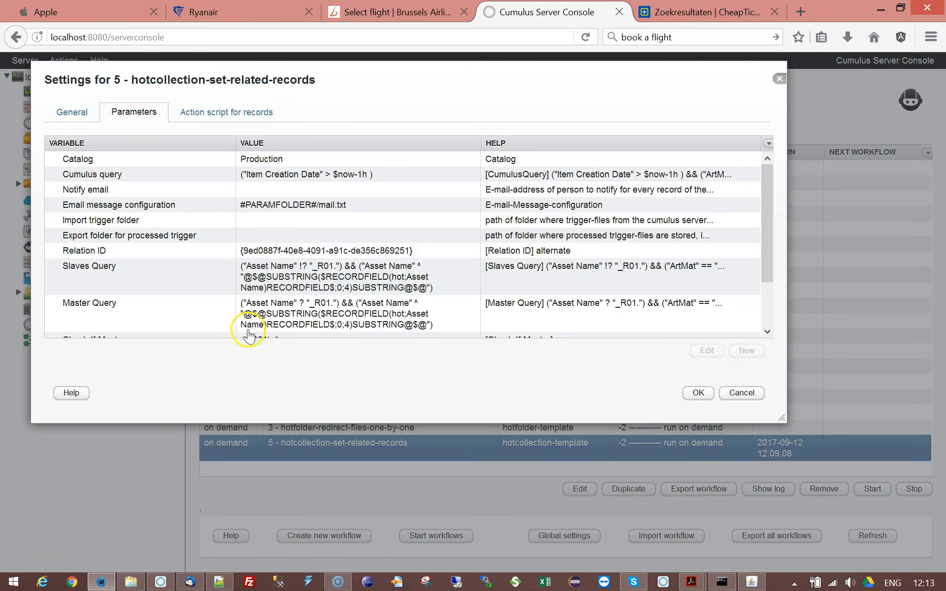
left_click(762, 294)
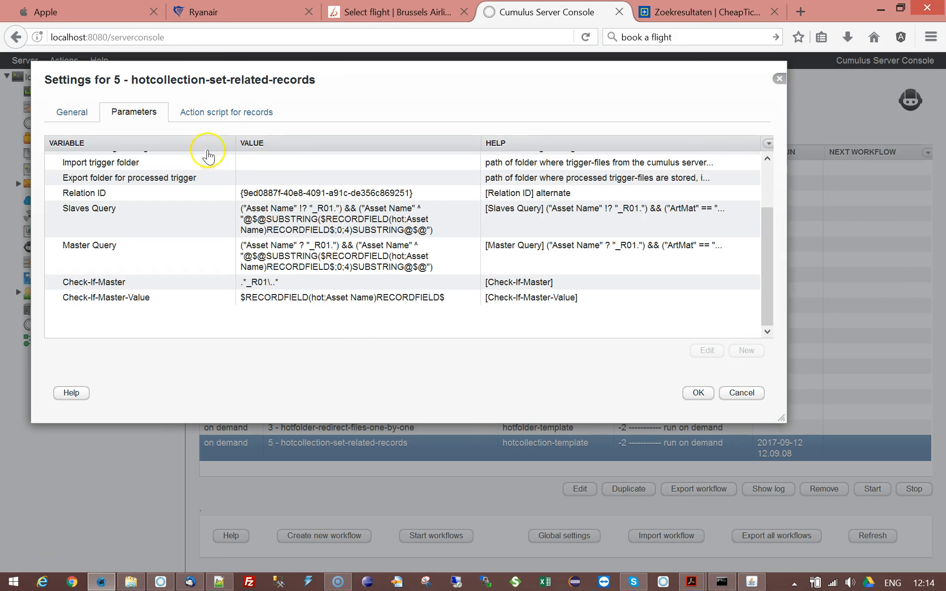
left_click(207, 112)
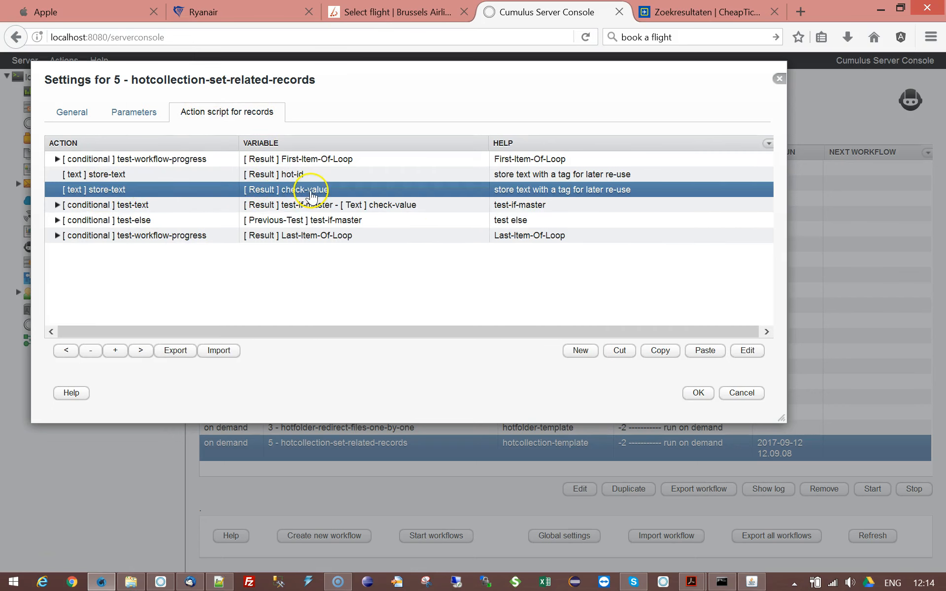
Step: Inspect the test-text conditional and its slave-query store-text and write-text-to-log actions
double_click(132, 211)
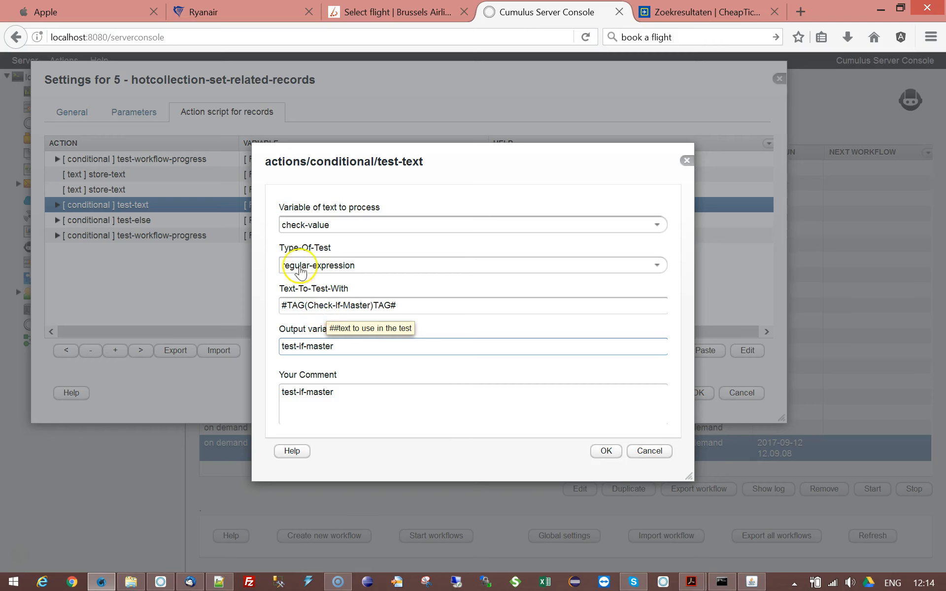
left_click(331, 228)
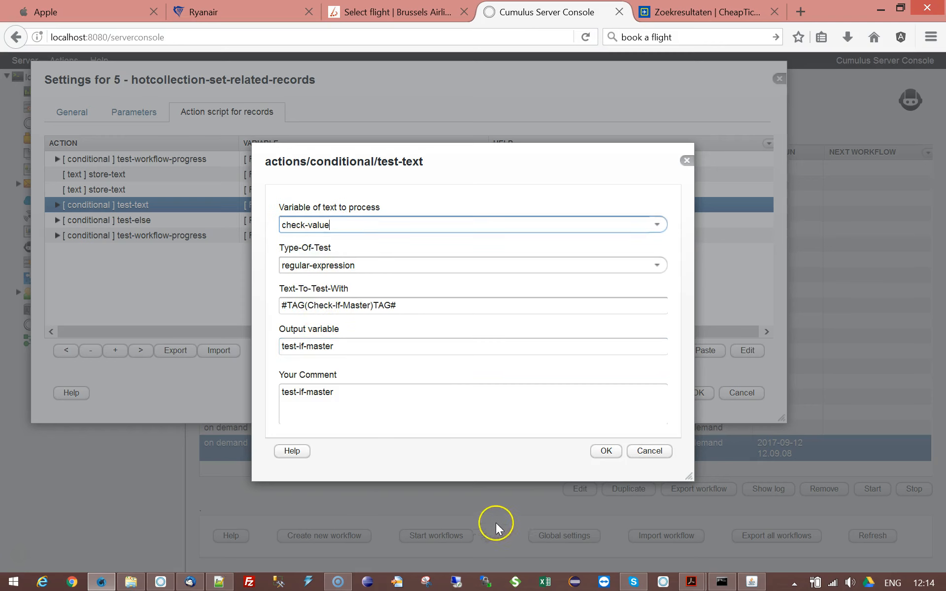
left_click(647, 451)
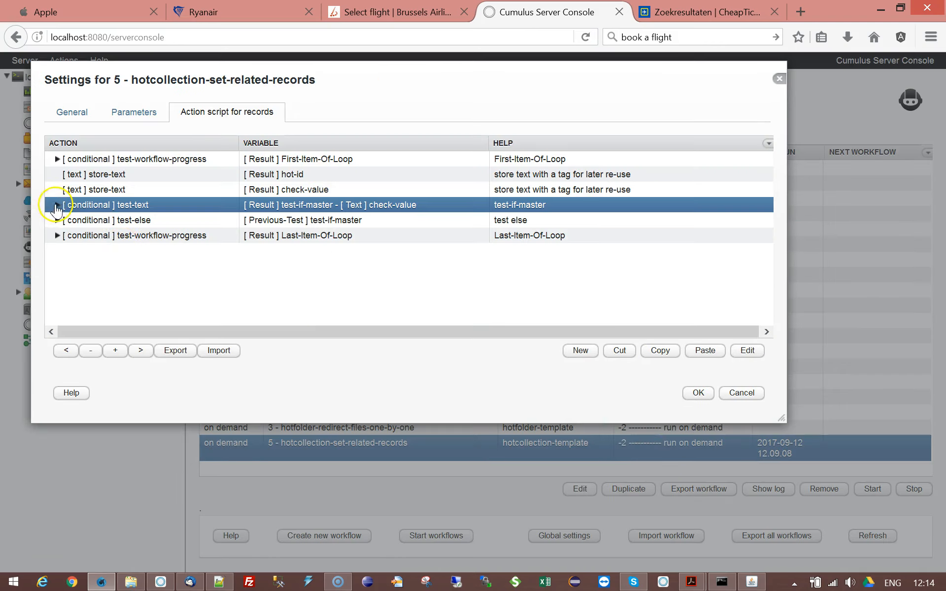
left_click(56, 206)
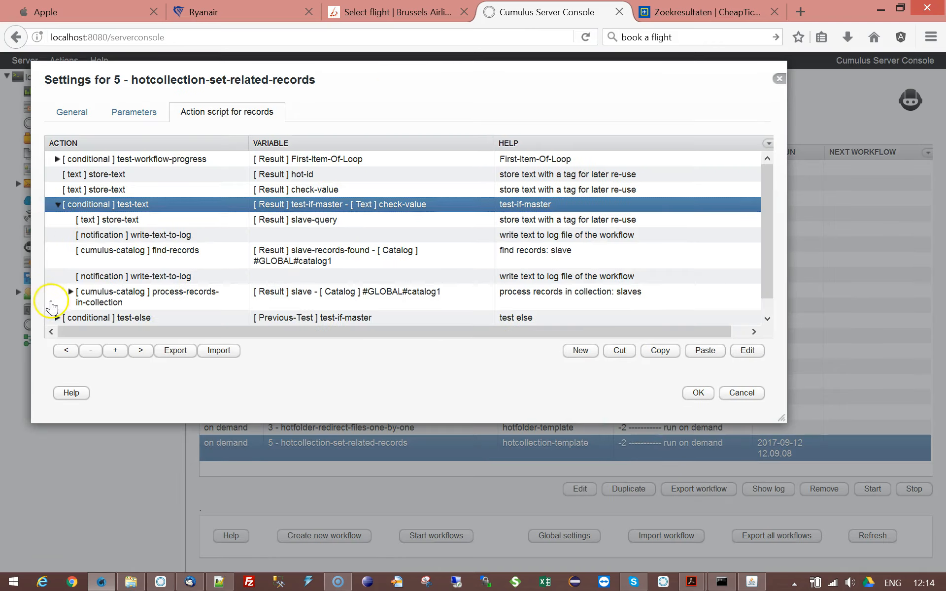
double_click(167, 220)
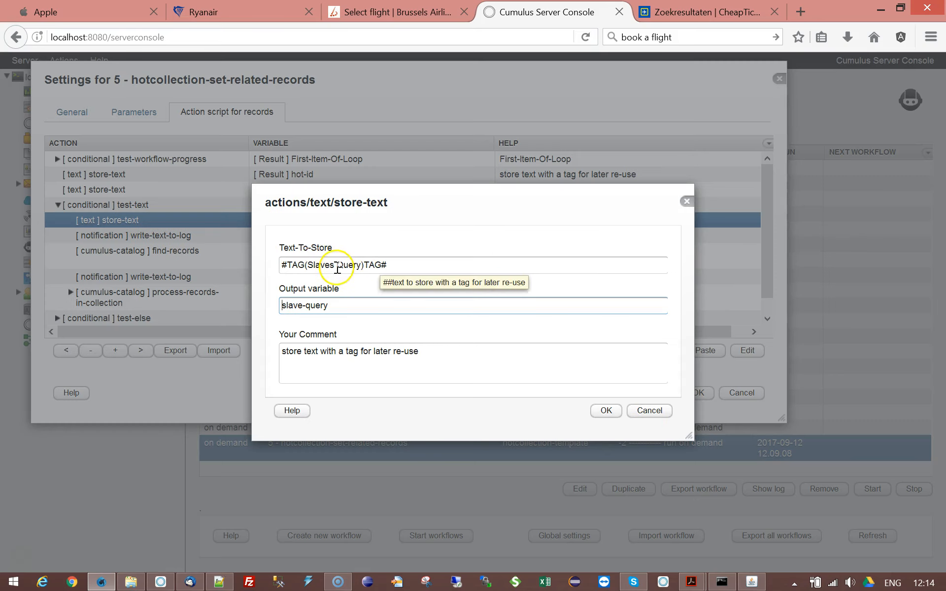
left_click(646, 411)
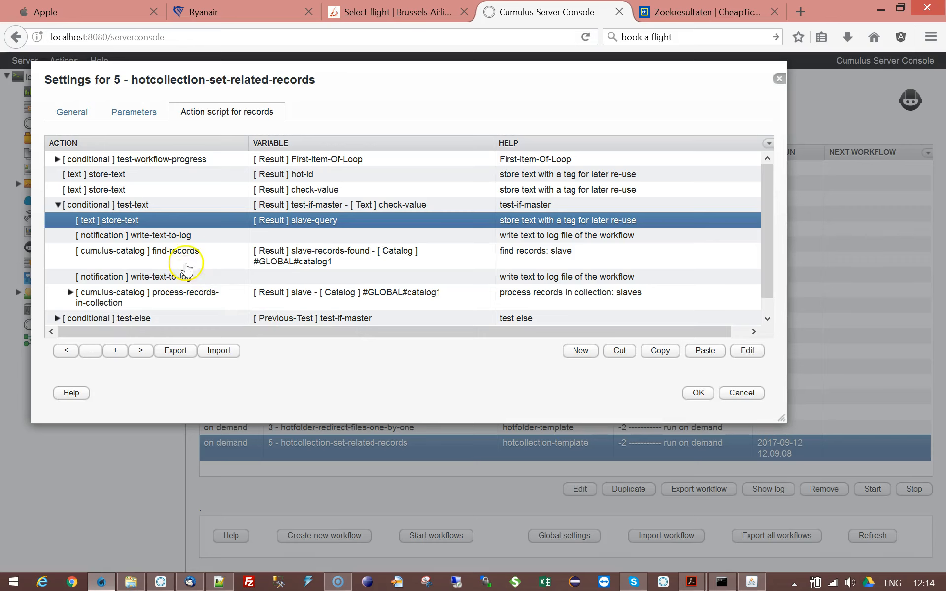
double_click(186, 236)
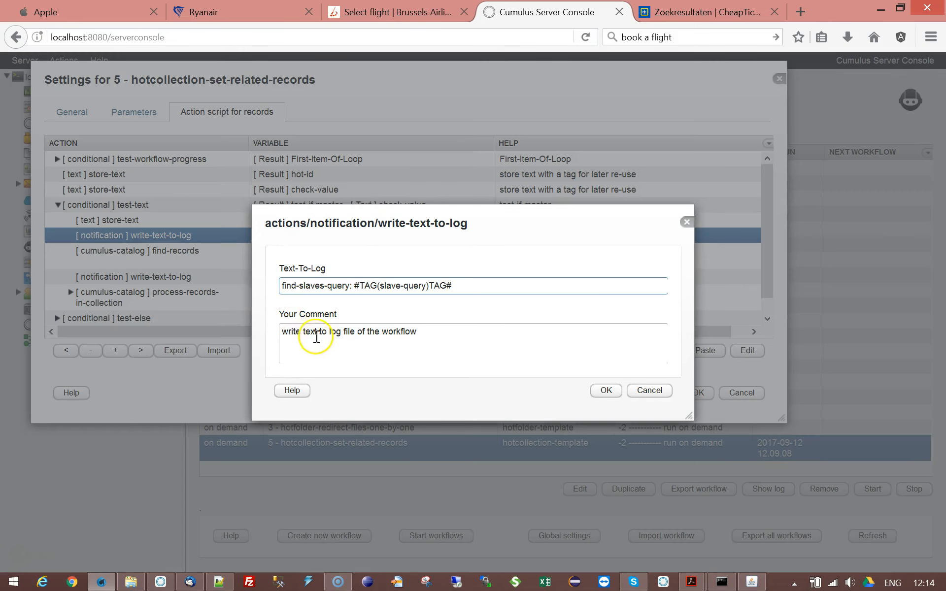
Step: Close the log-text dialog and expand the slave process-records-in-collection action to inspect its nested actions
left_click(640, 391)
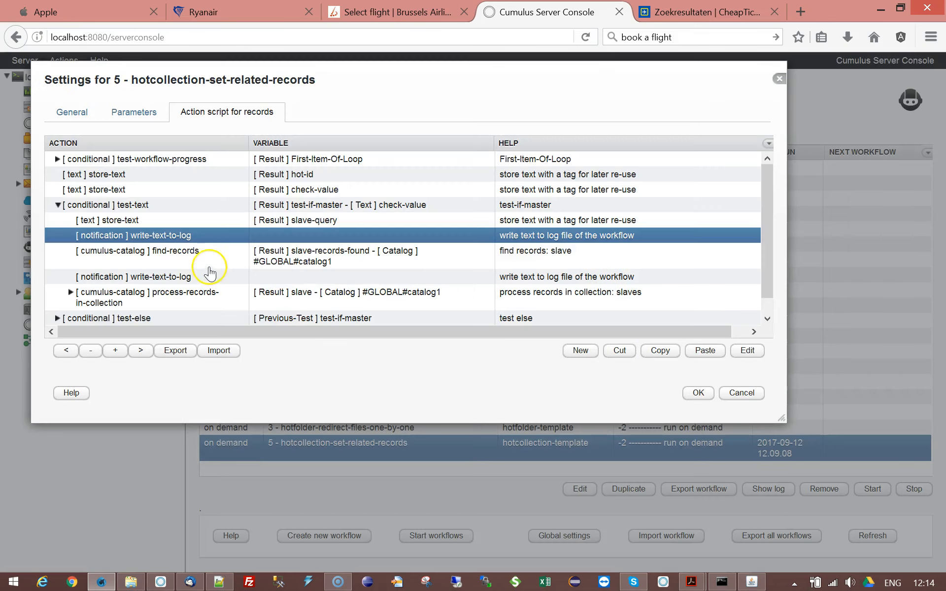
left_click(217, 258)
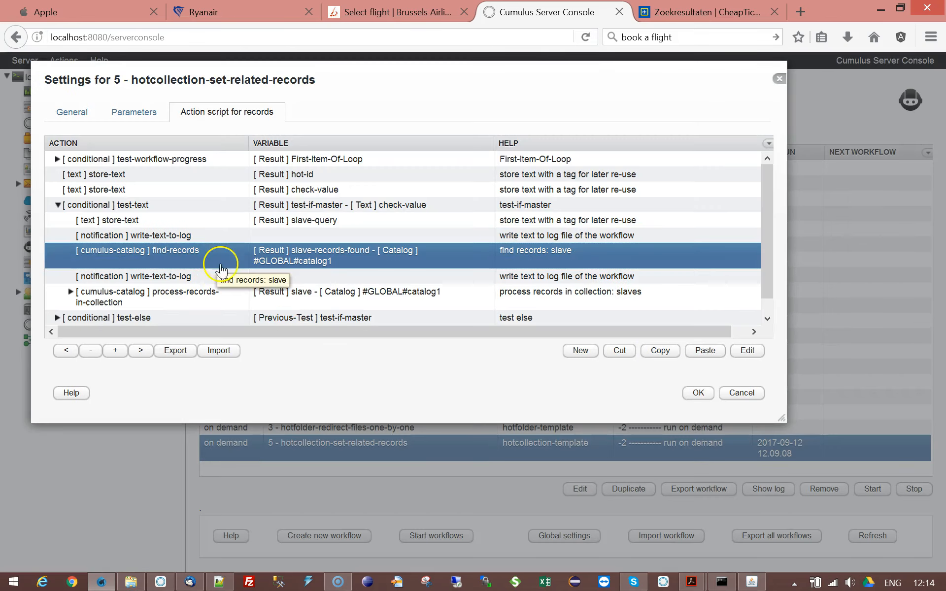
left_click(158, 279)
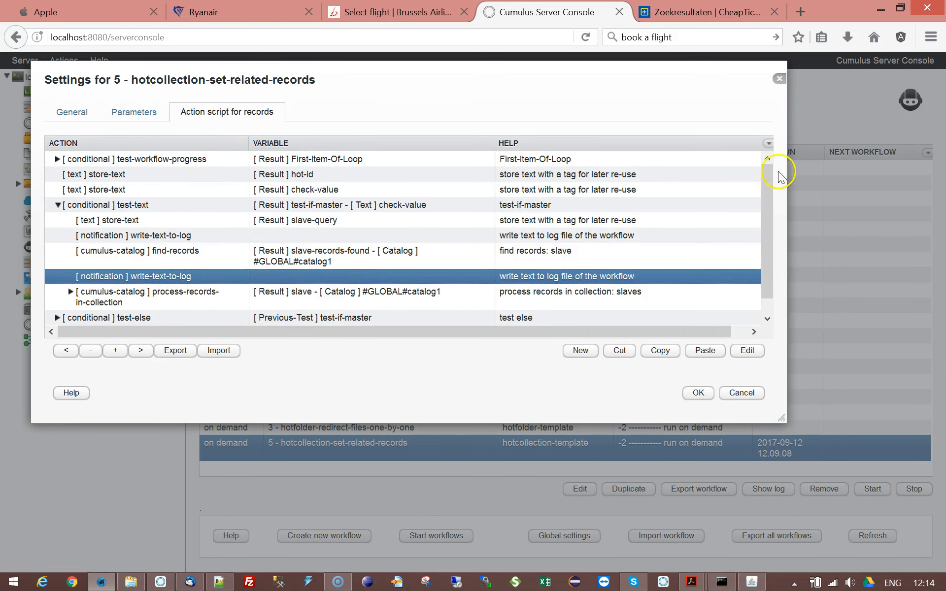
scroll(766, 179, "down", 1)
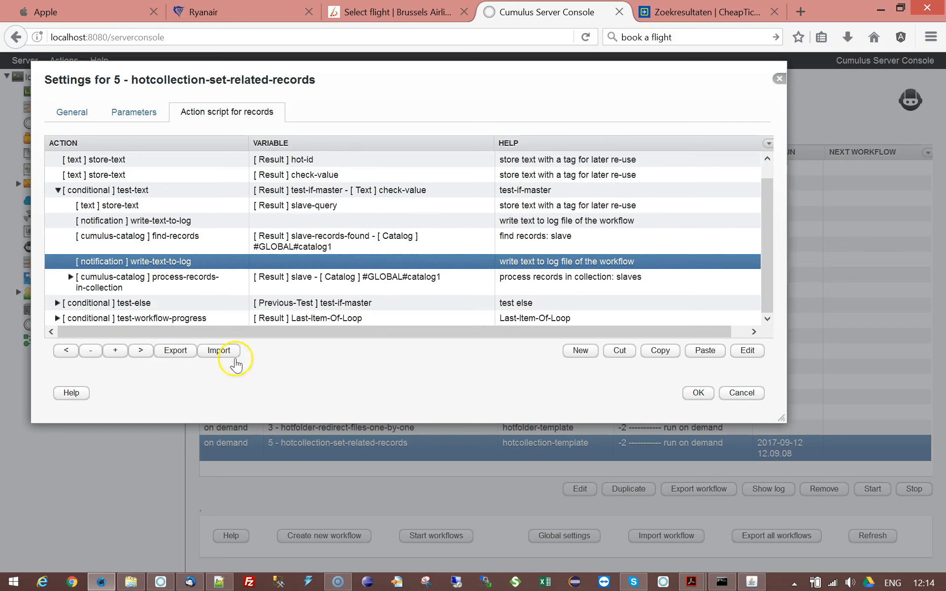
left_click(82, 278)
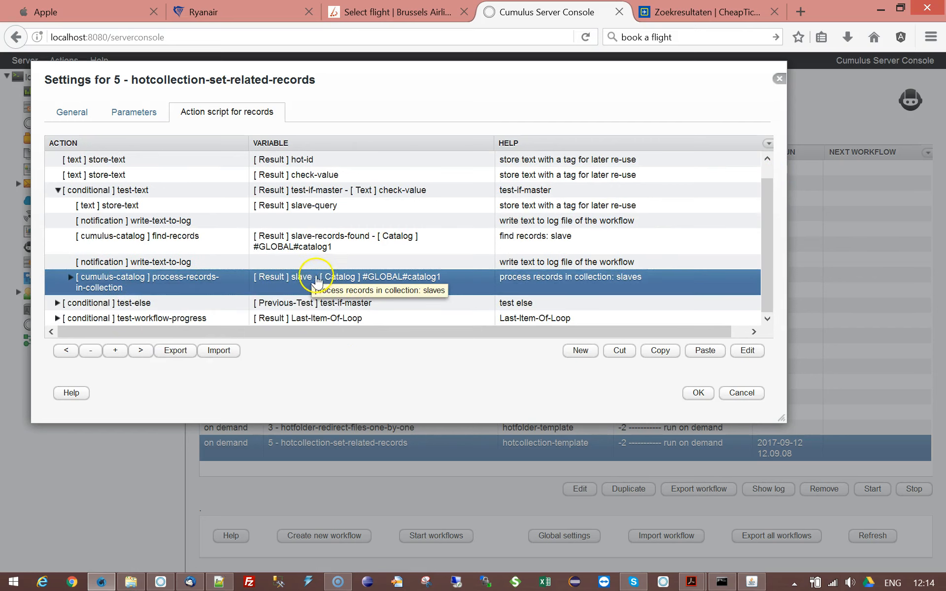
left_click(70, 277)
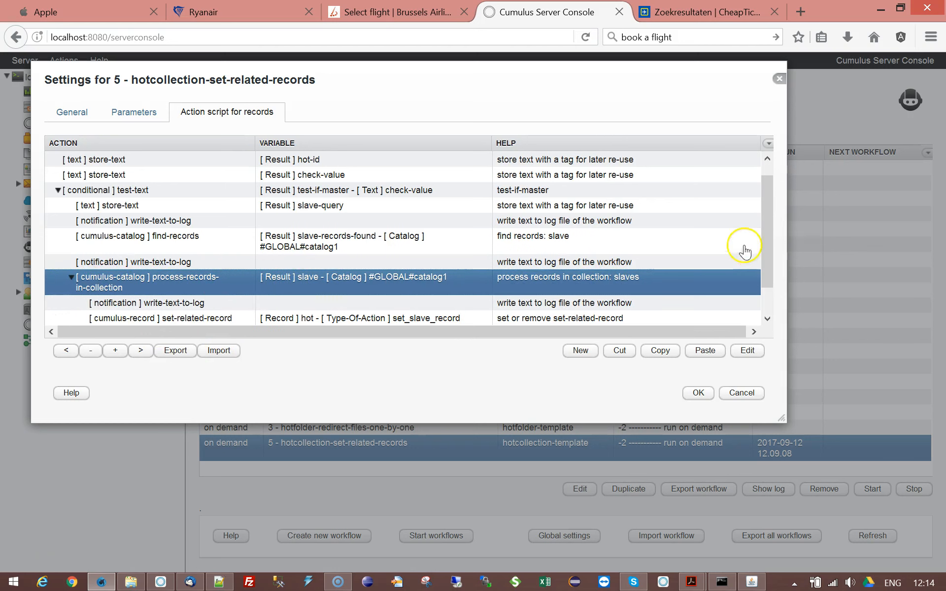
left_click_drag(763, 204, 760, 253)
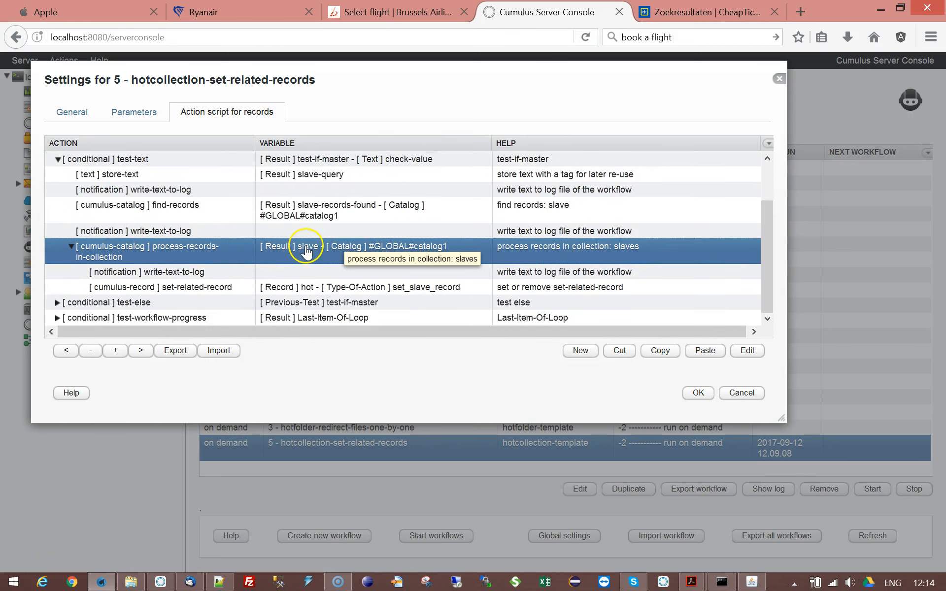
Step: Inspect the write-text-to-log action inside the slave processing loop
left_click(163, 272)
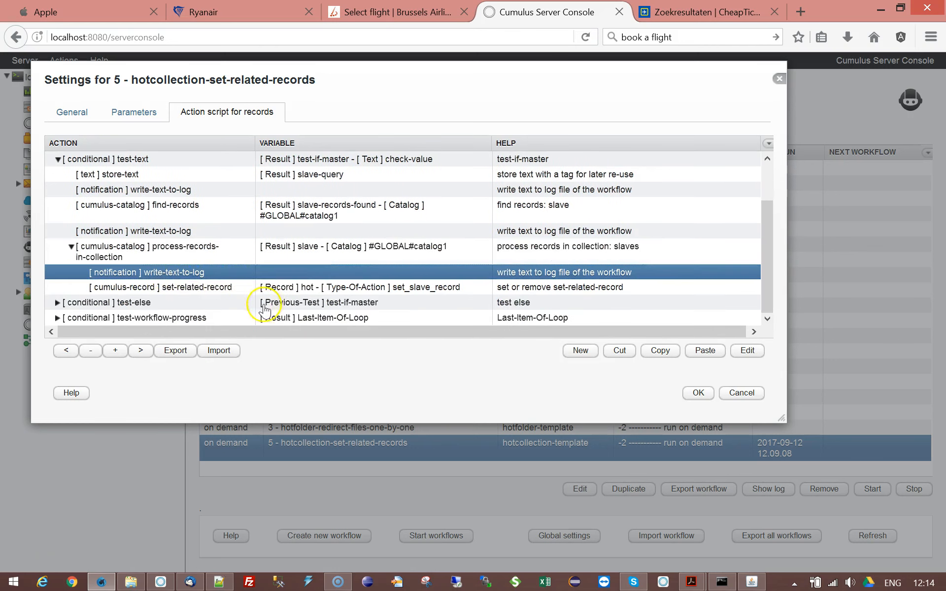
double_click(224, 272)
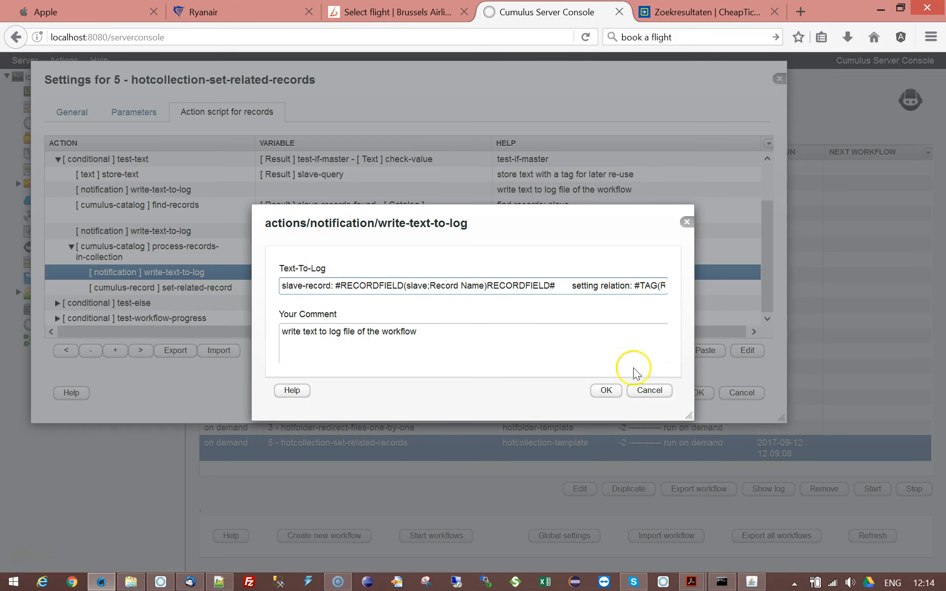
left_click(650, 390)
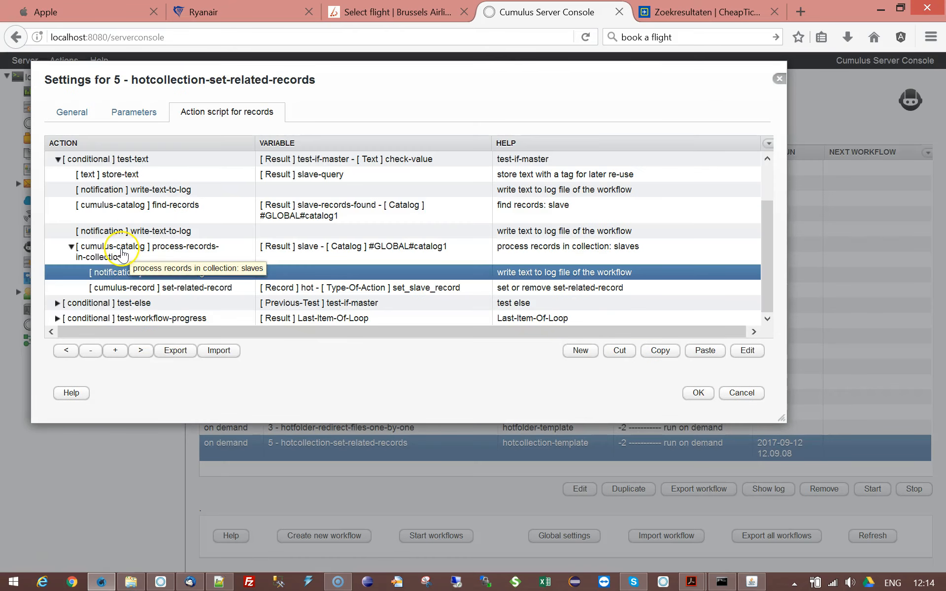
Step: Inspect the slave set-related-record action's relation, action type and query-to-find-related-record settings
left_click(235, 290)
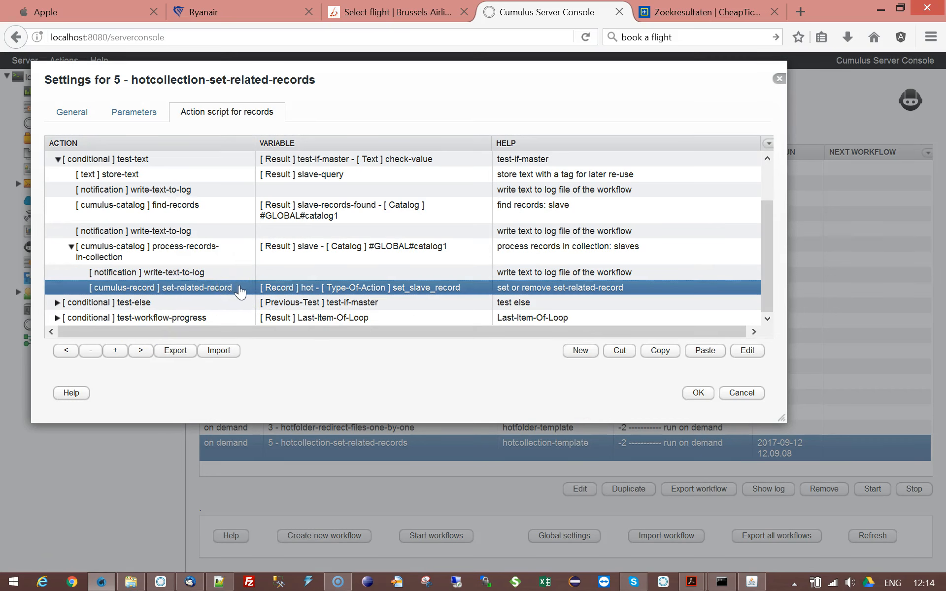
left_click(165, 206)
left_click(199, 289)
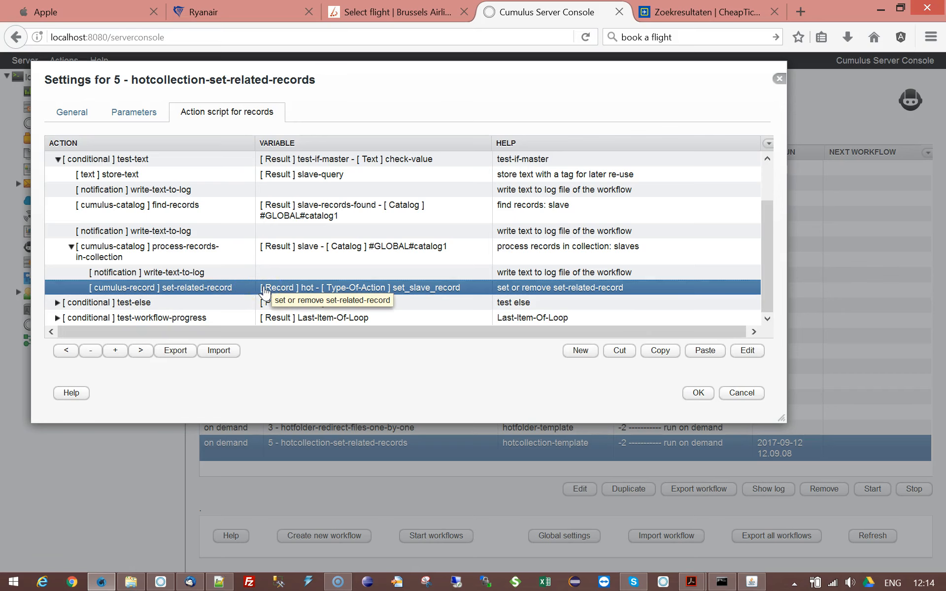
double_click(221, 288)
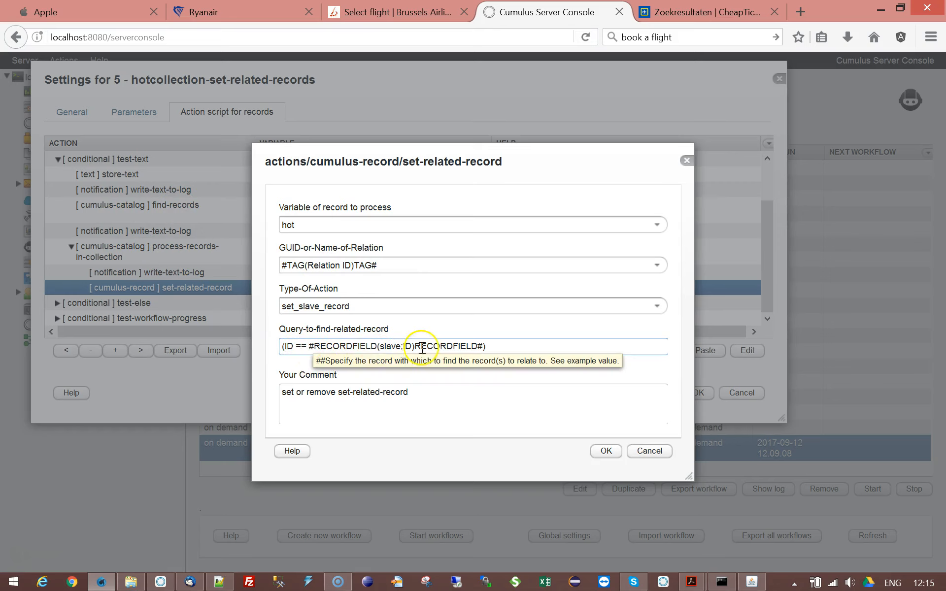
left_click_drag(380, 346, 400, 347)
left_click(297, 347)
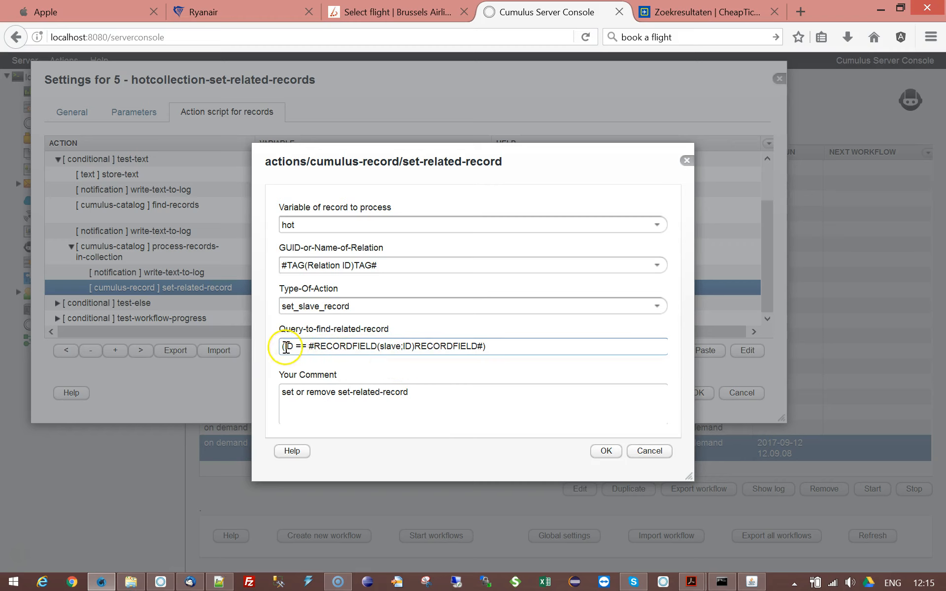
left_click_drag(286, 347, 293, 348)
left_click(300, 348)
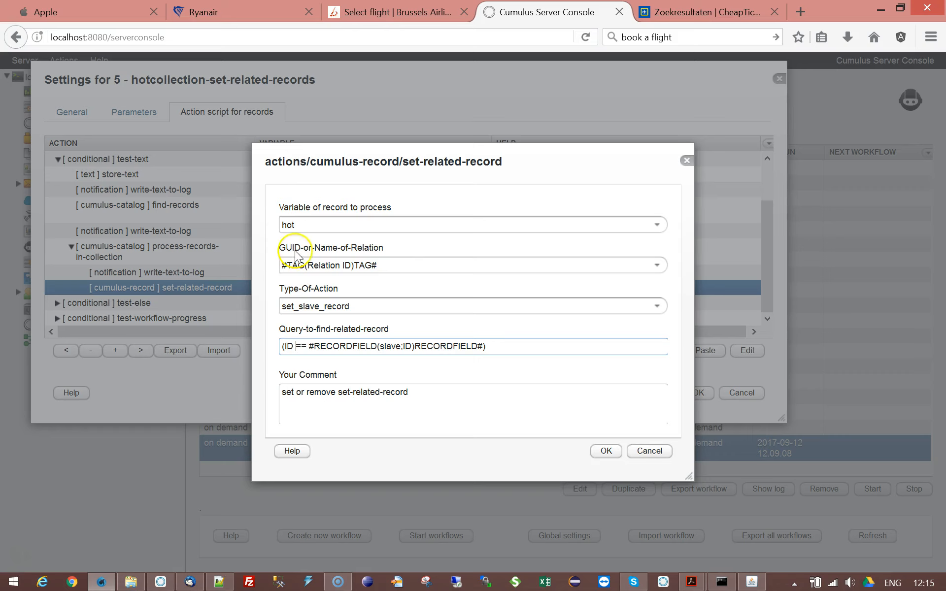
left_click(663, 457)
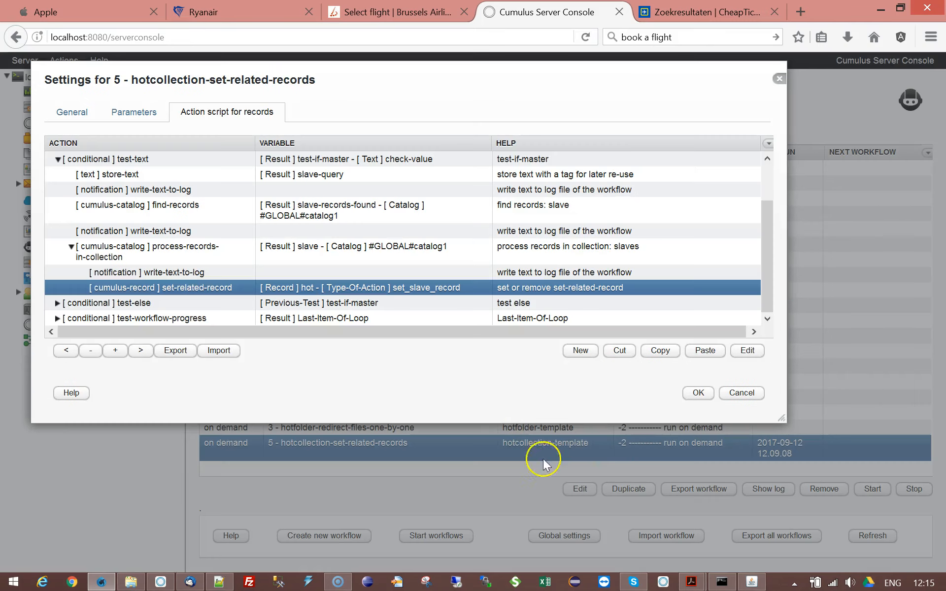
double_click(194, 287)
left_click(649, 452)
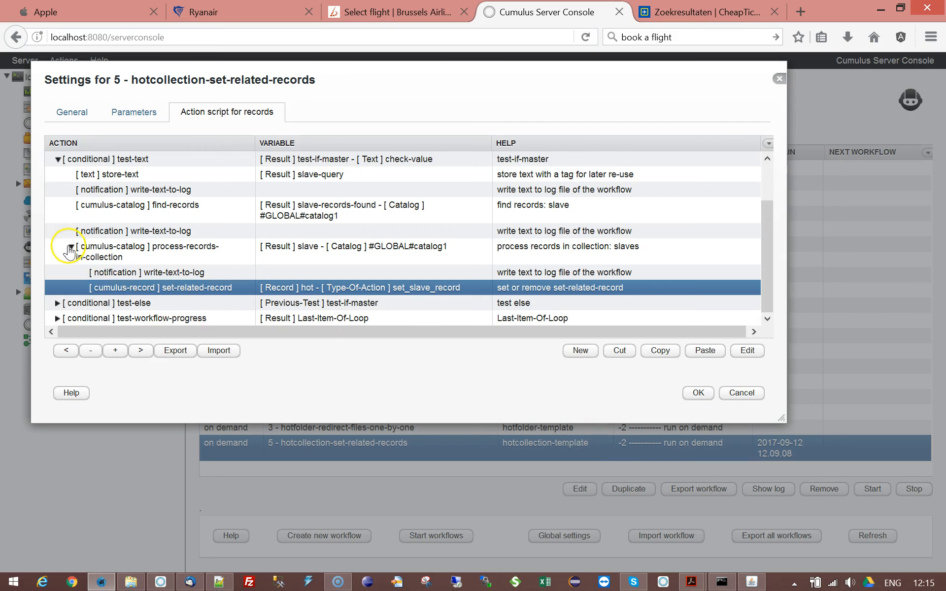
Step: Collapse test-text, expand the test-else conditional and inspect its master find-records and write-text-to-log actions
left_click(71, 246)
left_click(57, 190)
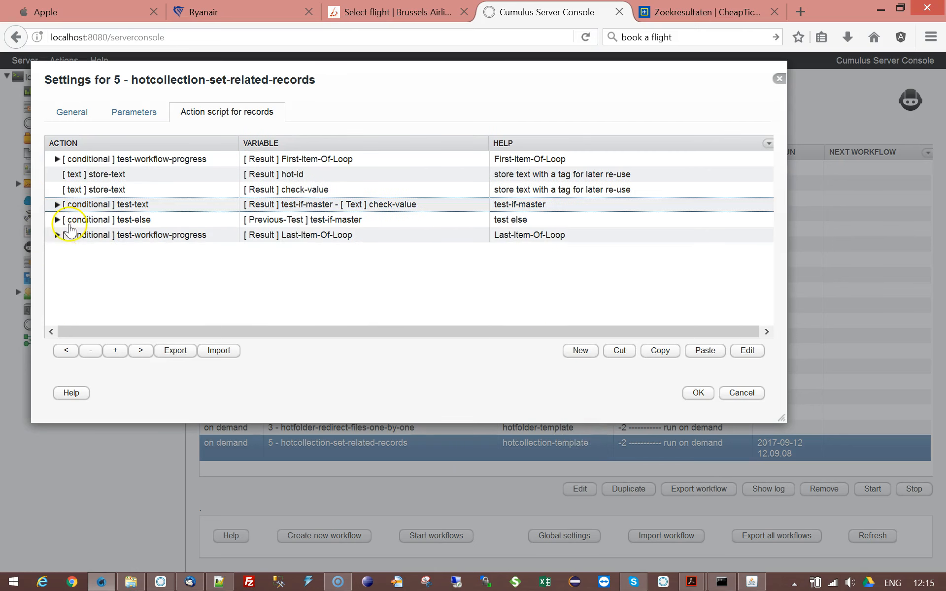
left_click(57, 219)
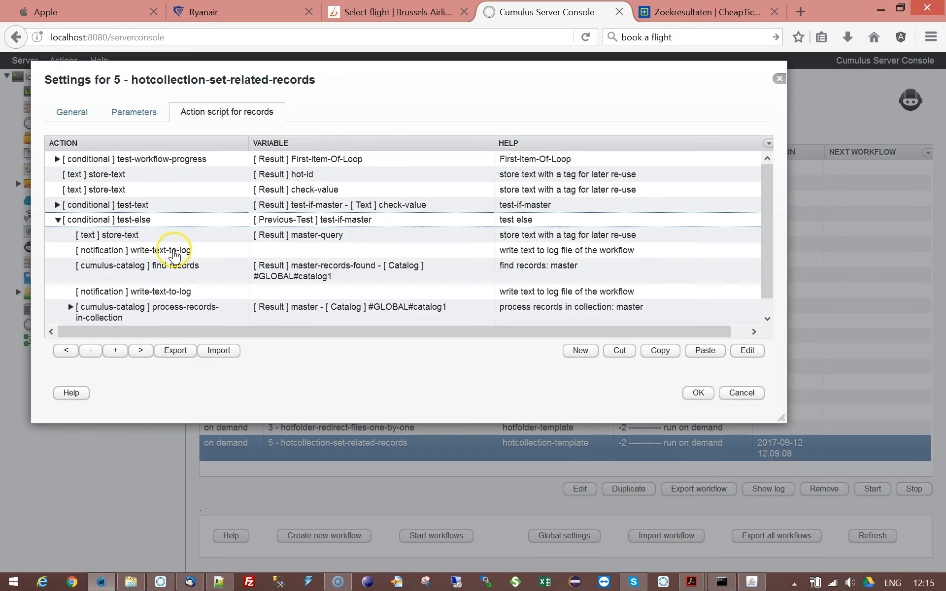
double_click(153, 266)
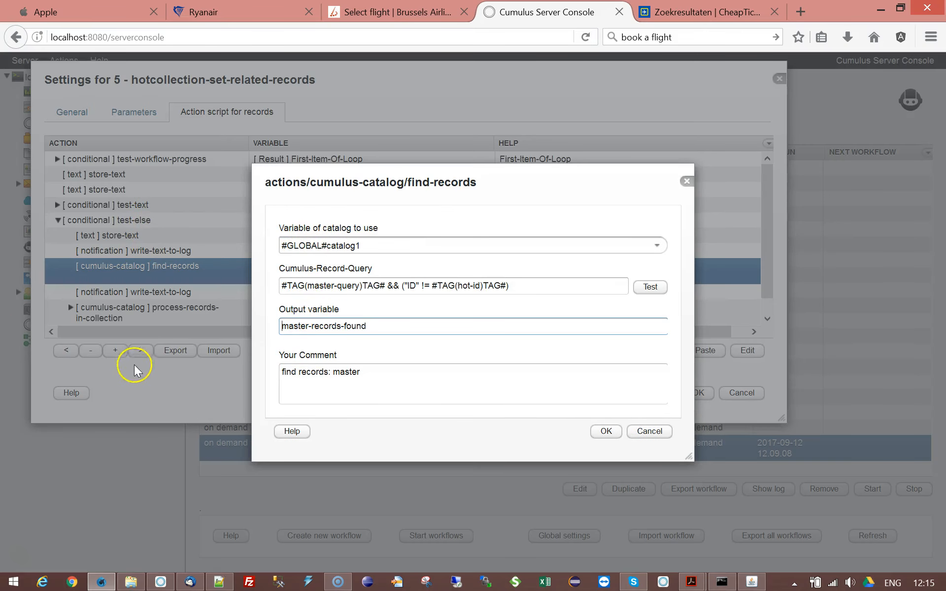
left_click(663, 438)
left_click(152, 293)
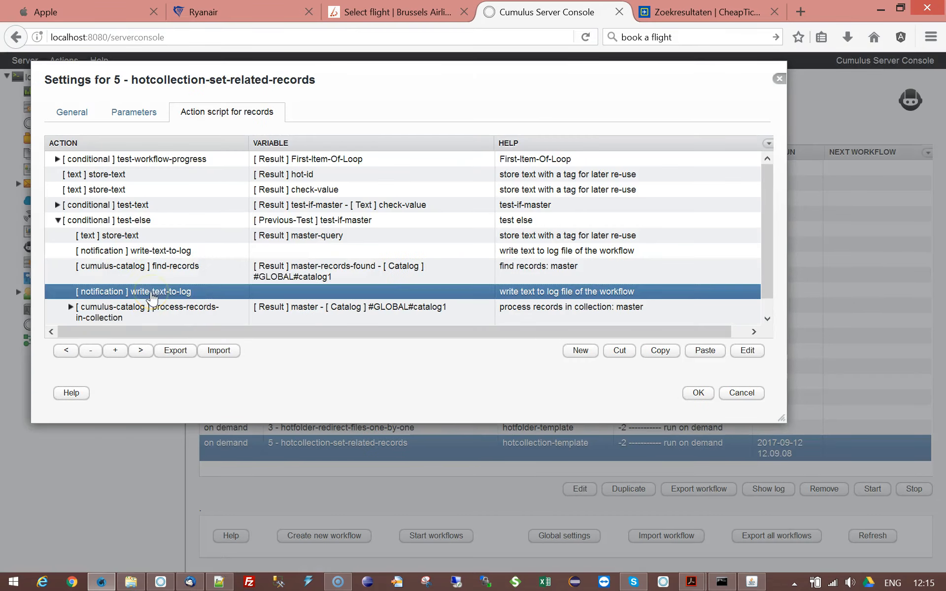
double_click(152, 293)
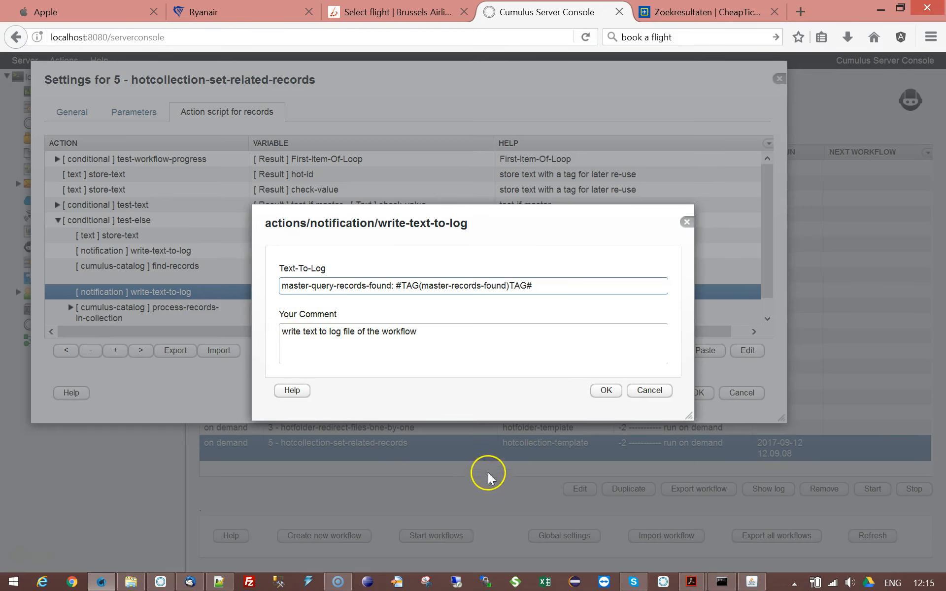
left_click(662, 391)
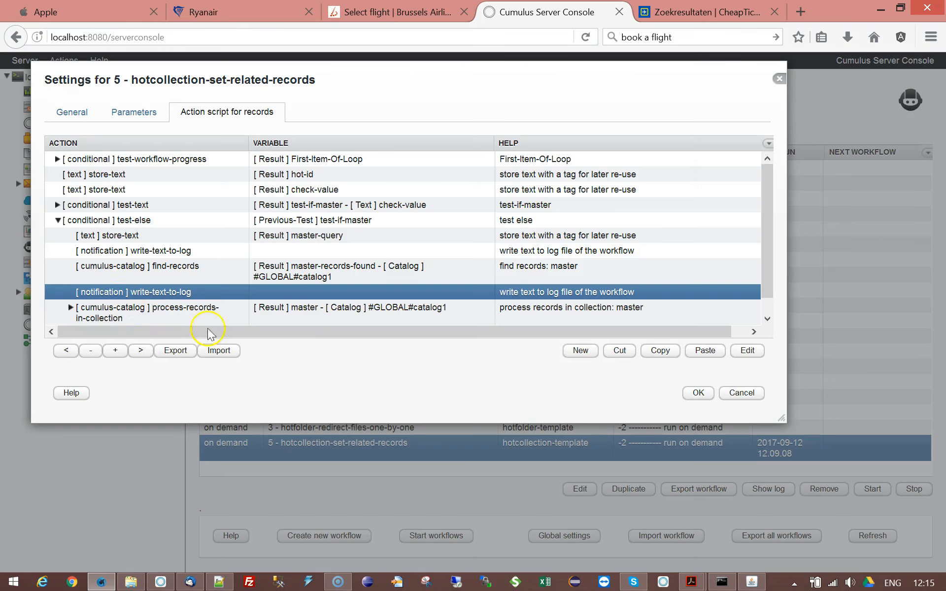
Step: Expand the master processing loop and inspect its set-related-record action, including the relation GUID options
left_click(123, 315)
left_click_drag(766, 190, 766, 250)
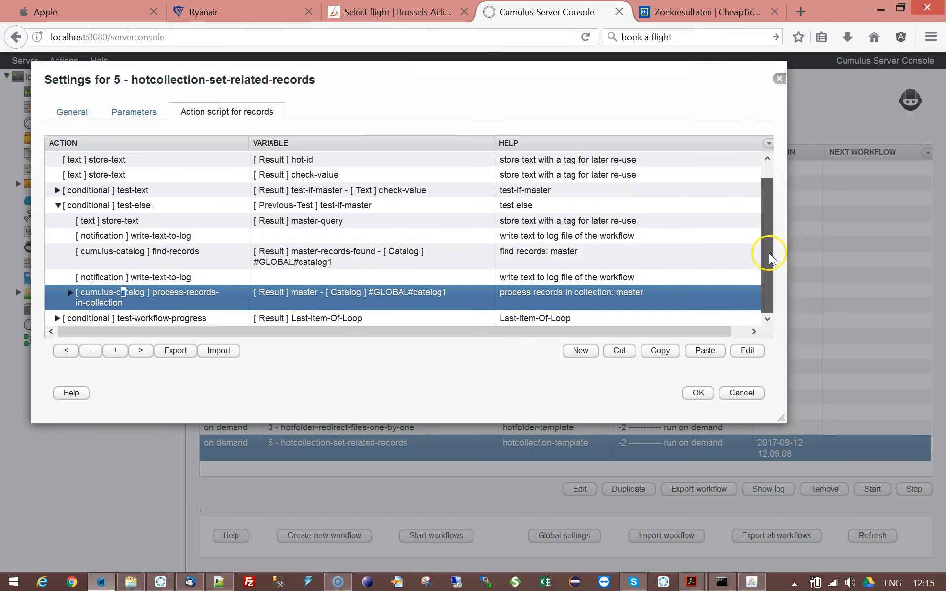
left_click(71, 292)
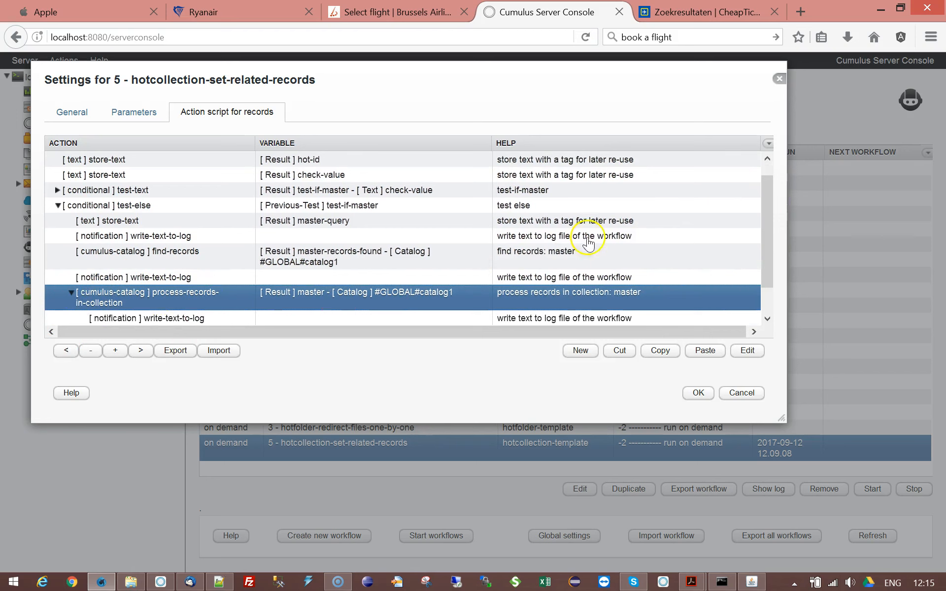
left_click_drag(766, 187, 767, 236)
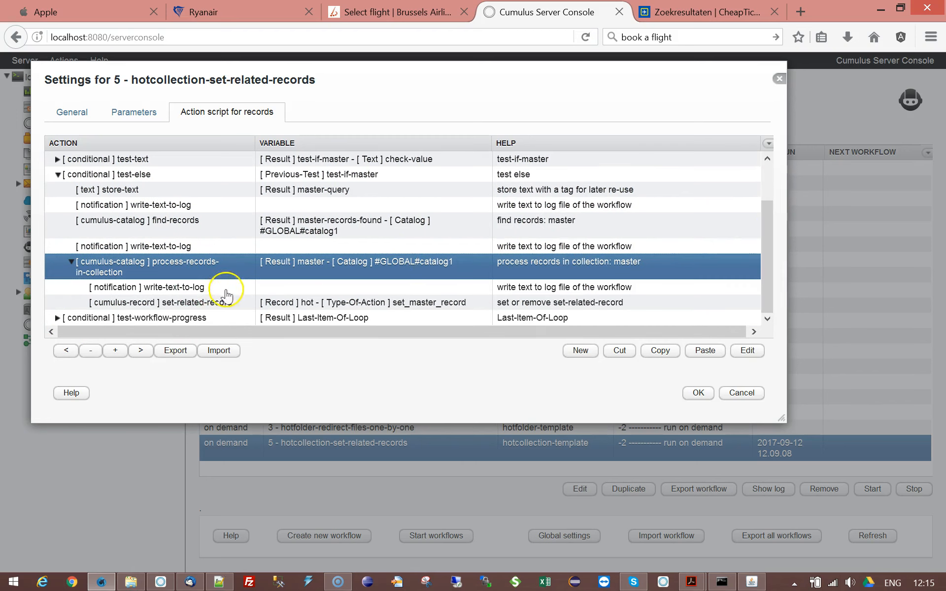
left_click(216, 305)
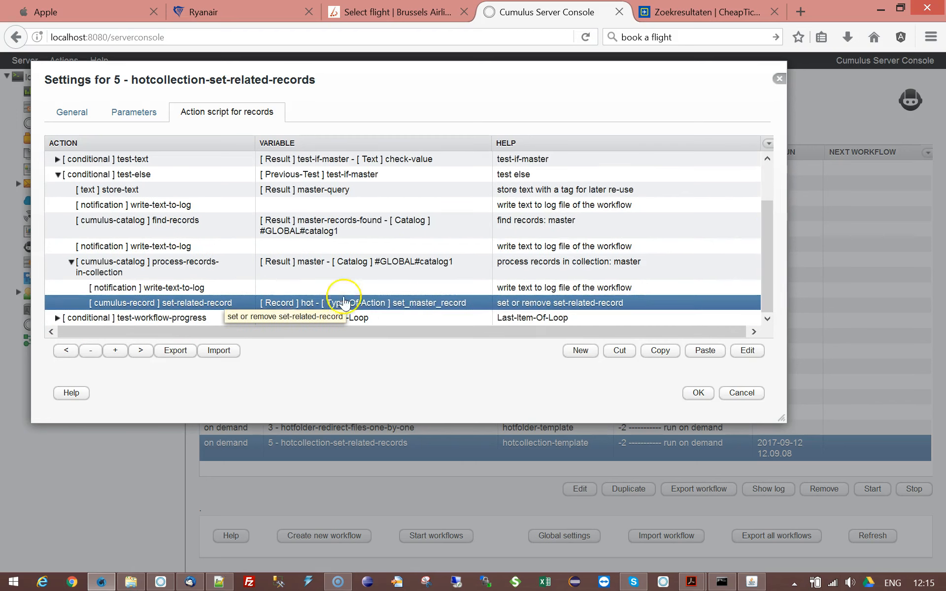
double_click(242, 306)
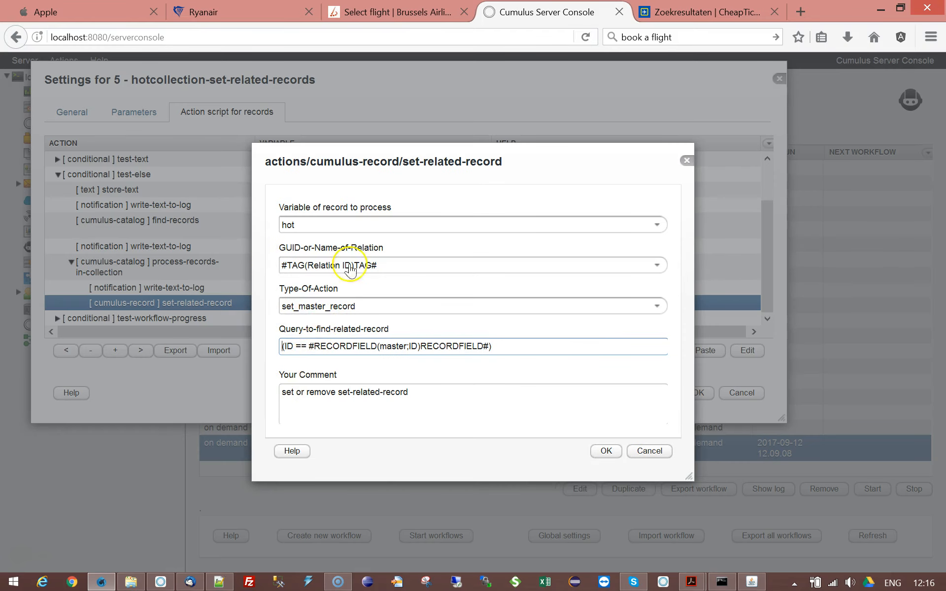
left_click(657, 265)
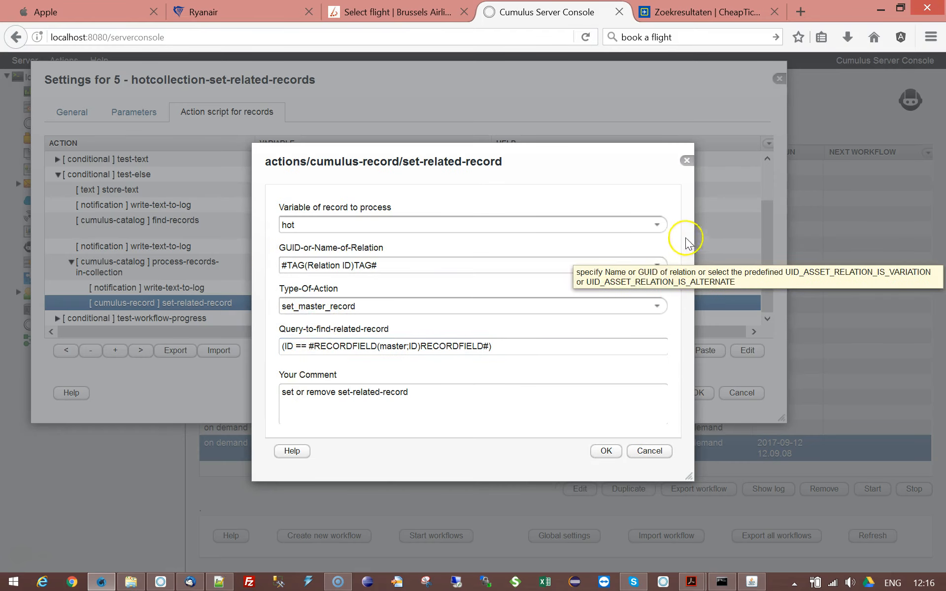
left_click(657, 267)
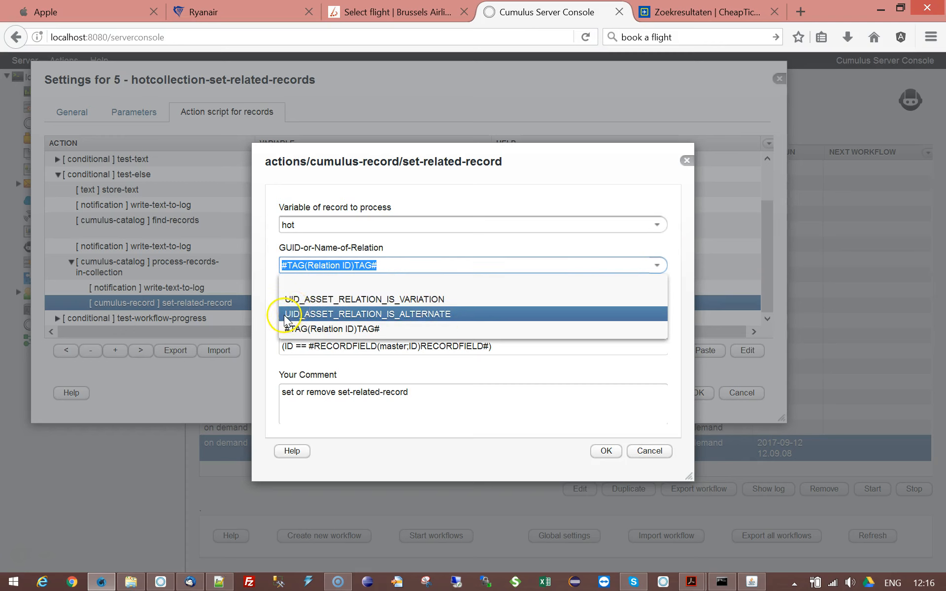
left_click(264, 335)
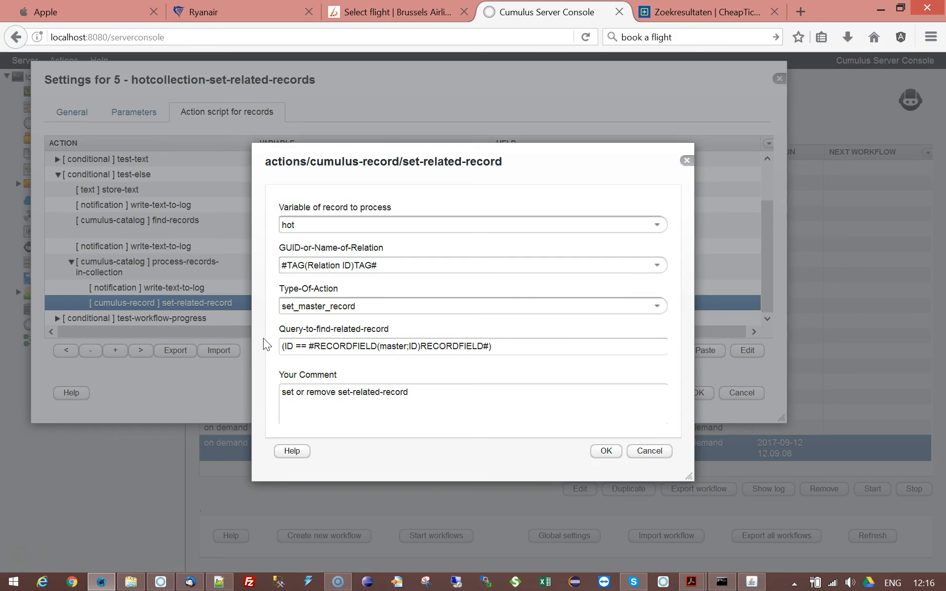
left_click(649, 450)
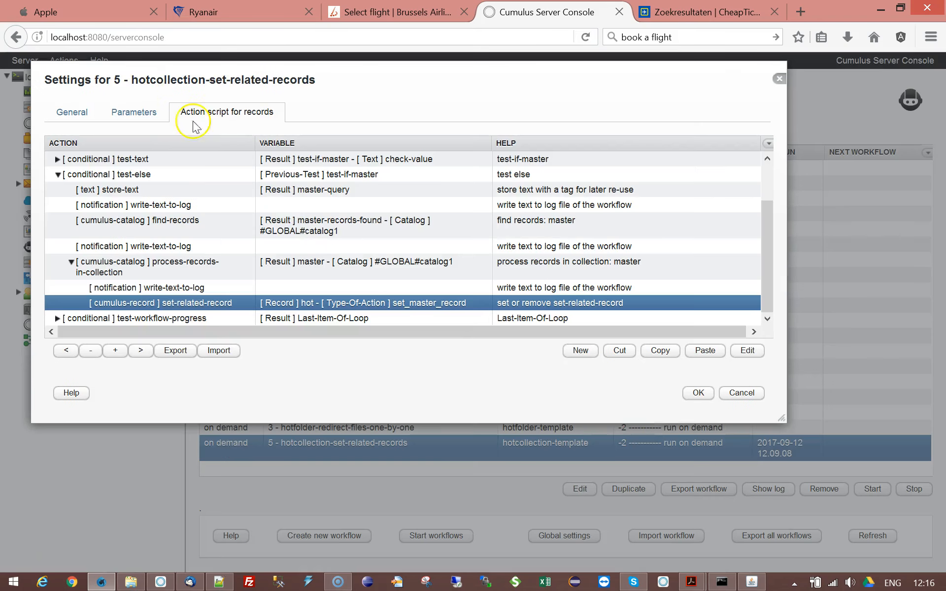
Step: Check the workflow's Relation ID parameter and return to the action script for records
left_click(134, 112)
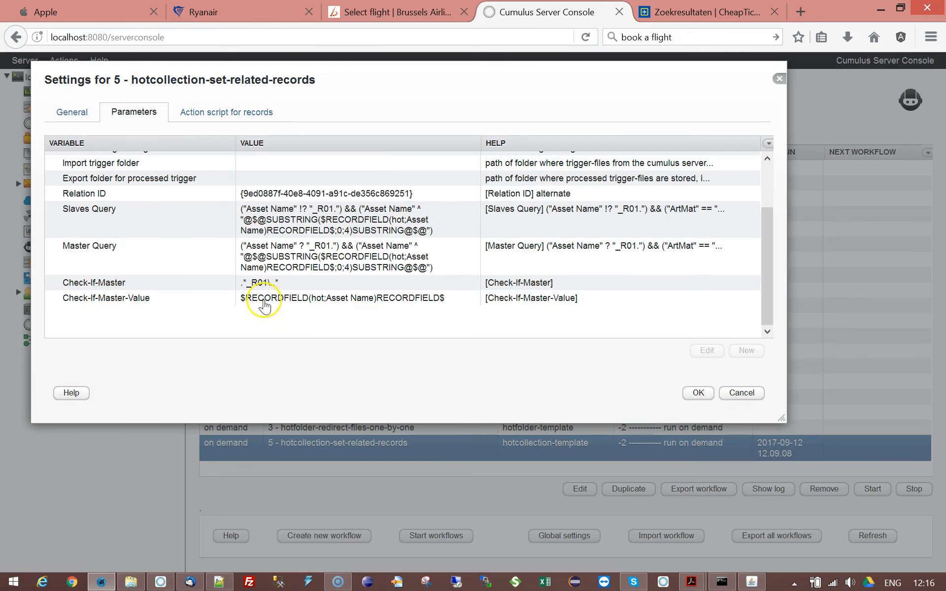
left_click(141, 193)
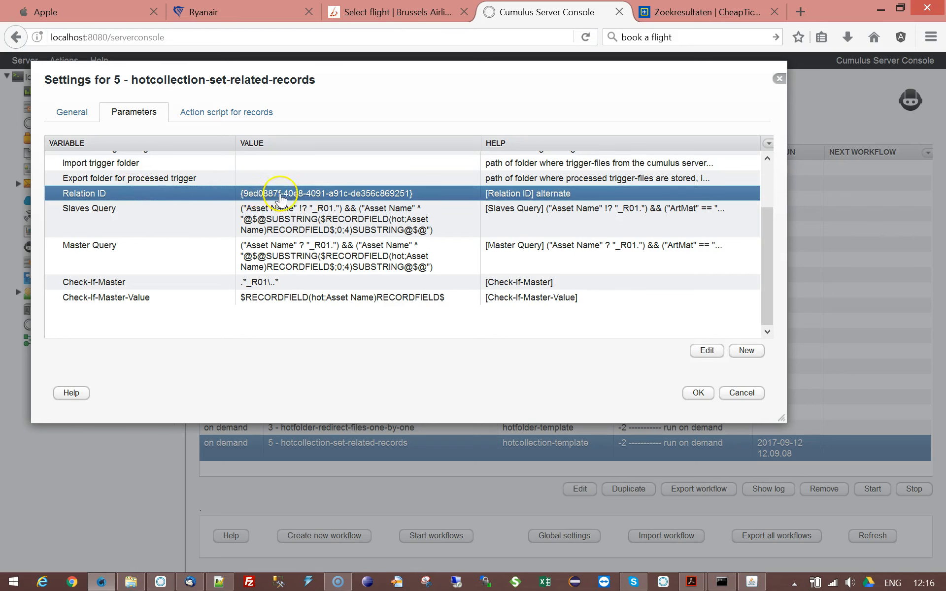
left_click(224, 114)
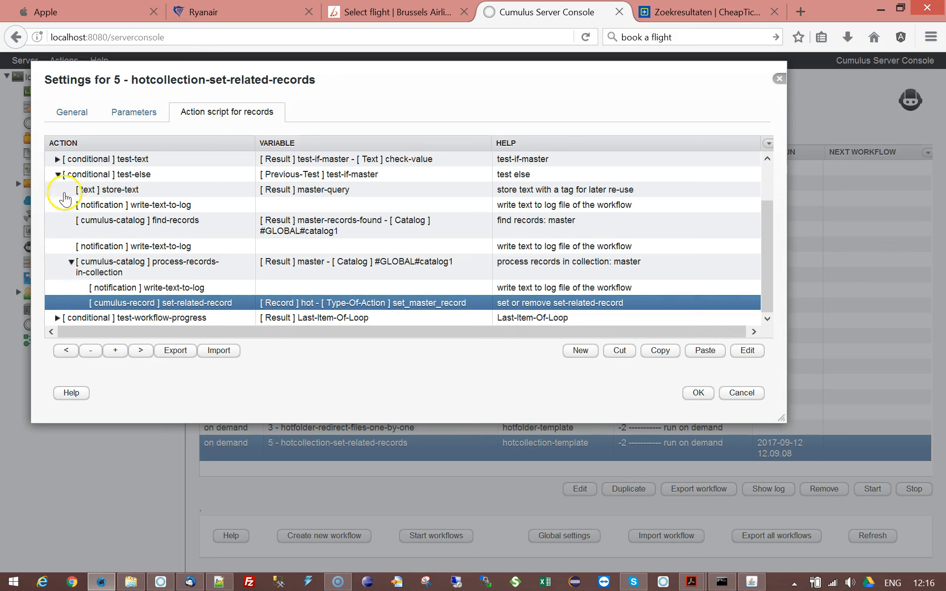
Step: Collapse test-else, then expand the last test-workflow-progress conditional to inspect its close-catalog action and collapse it again
left_click(58, 174)
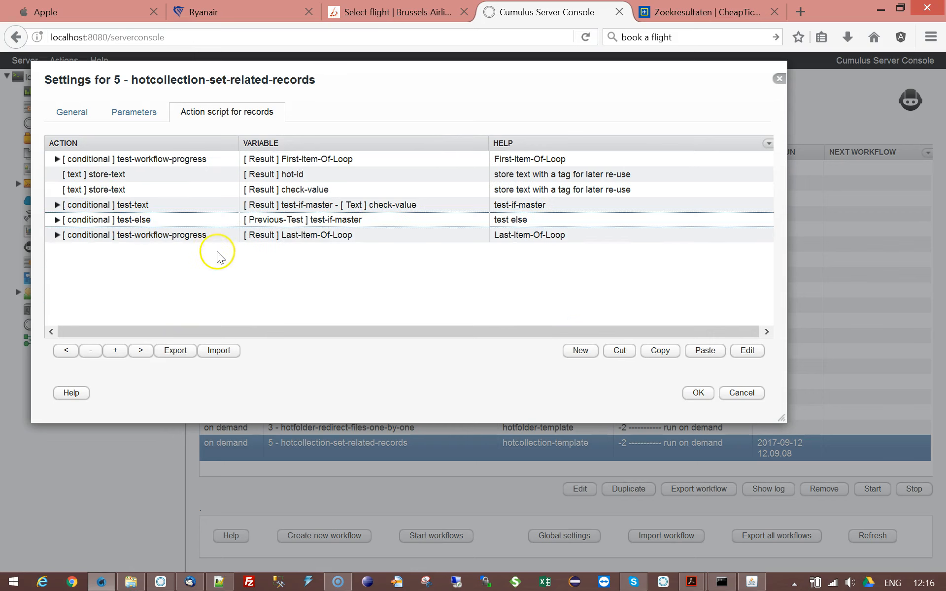
left_click(57, 236)
left_click(180, 250)
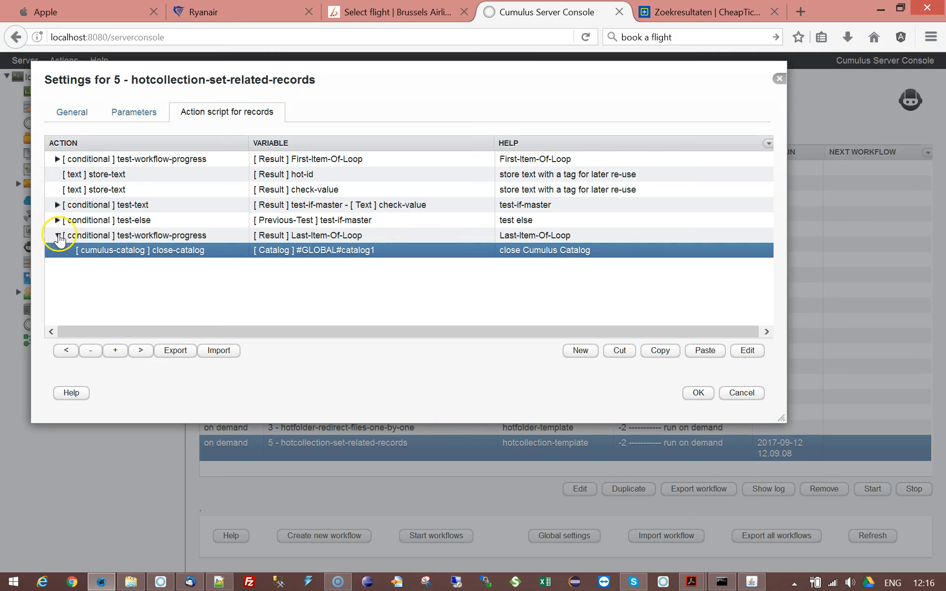
left_click(58, 235)
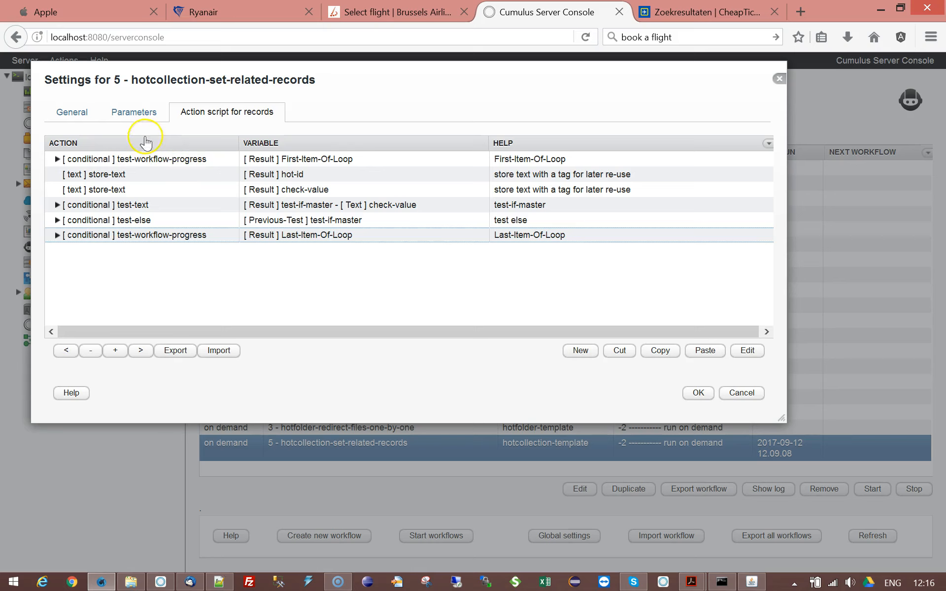
Step: Review the workflow parameters, including the Cumulus query, and save the workflow settings
left_click(137, 113)
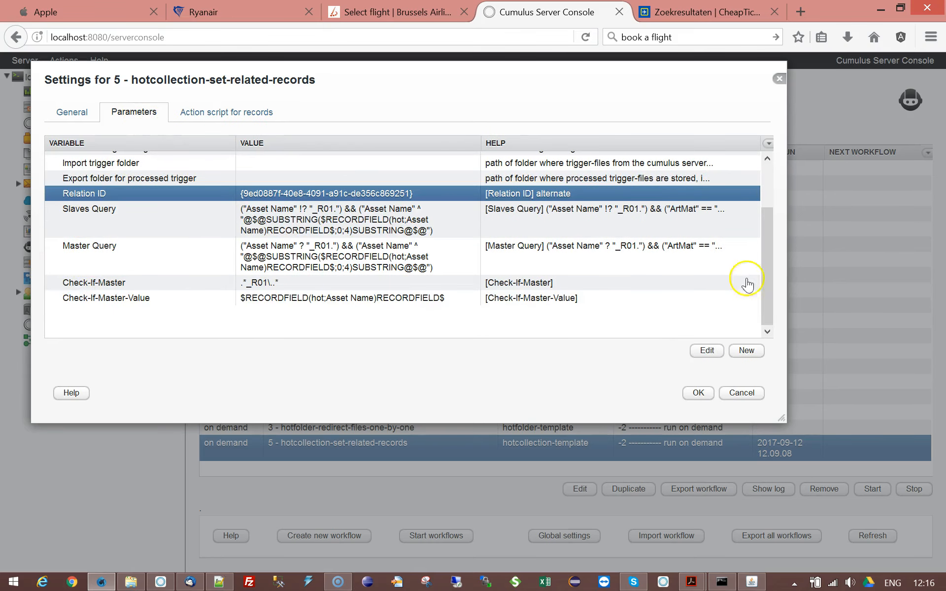
left_click(765, 173)
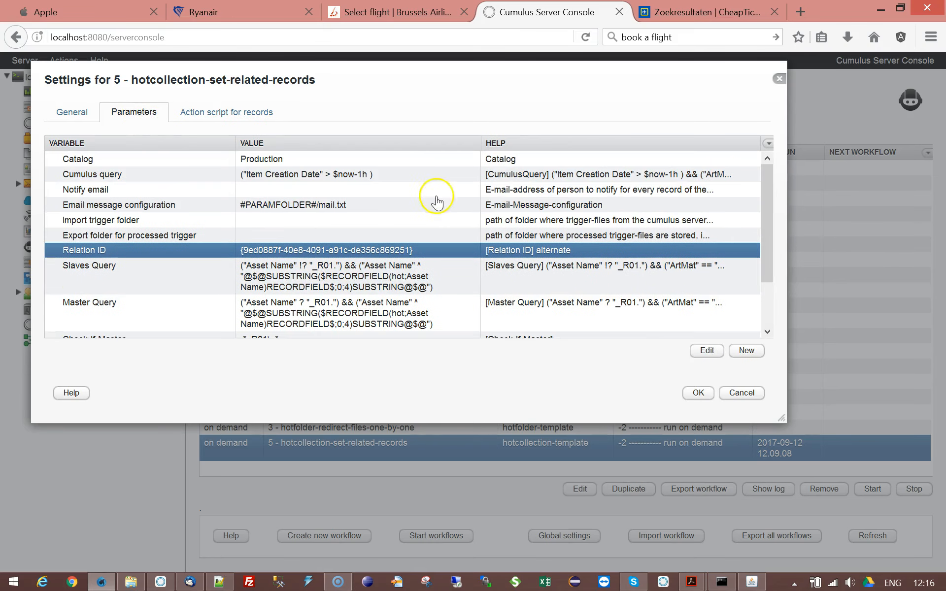
left_click(311, 175)
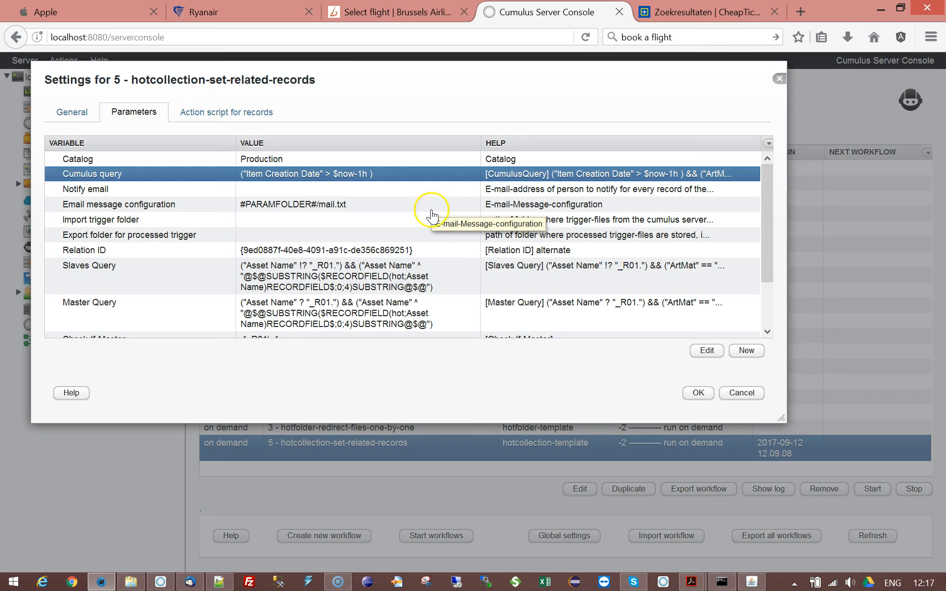
left_click(698, 393)
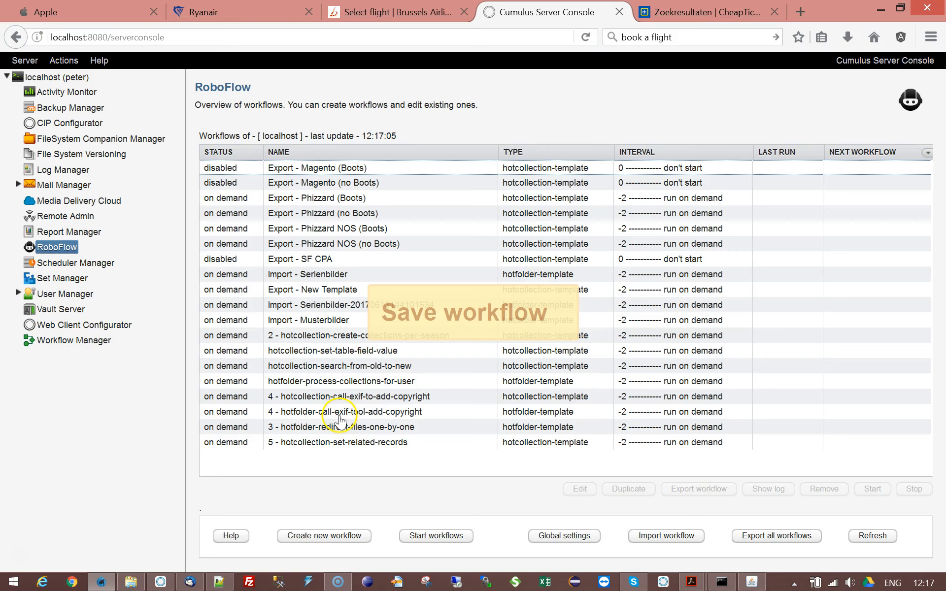